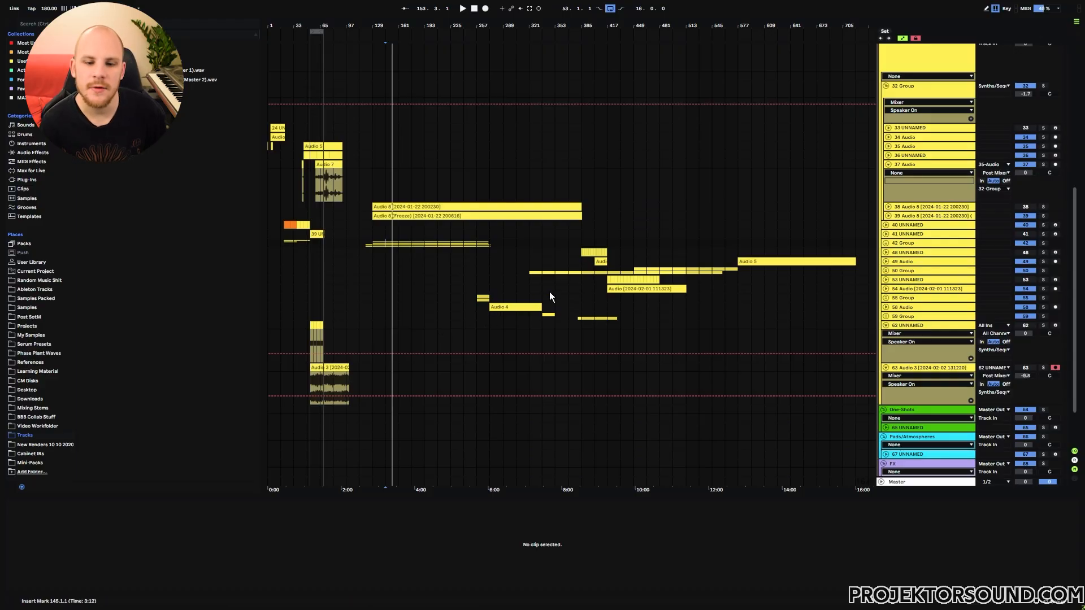
Step: Fold tracks 62 and 63 in the arrangement and select track 63
{"action": "left_click", "coordinate": [886, 325]}
{"action": "left_click", "coordinate": [900, 334]}
{"action": "left_click", "coordinate": [886, 334]}
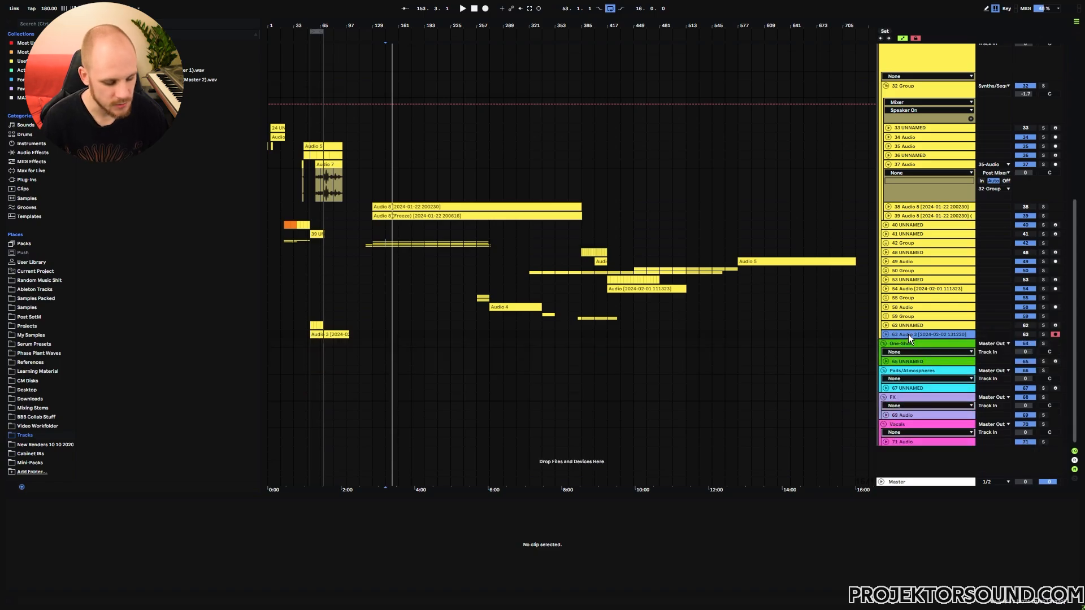
Step: Insert a new MIDI track below track 63 and load the Serum instrument on it
{"action": "key", "text": "ctrl+shift+t"}
{"action": "right_click", "coordinate": [466, 369]}
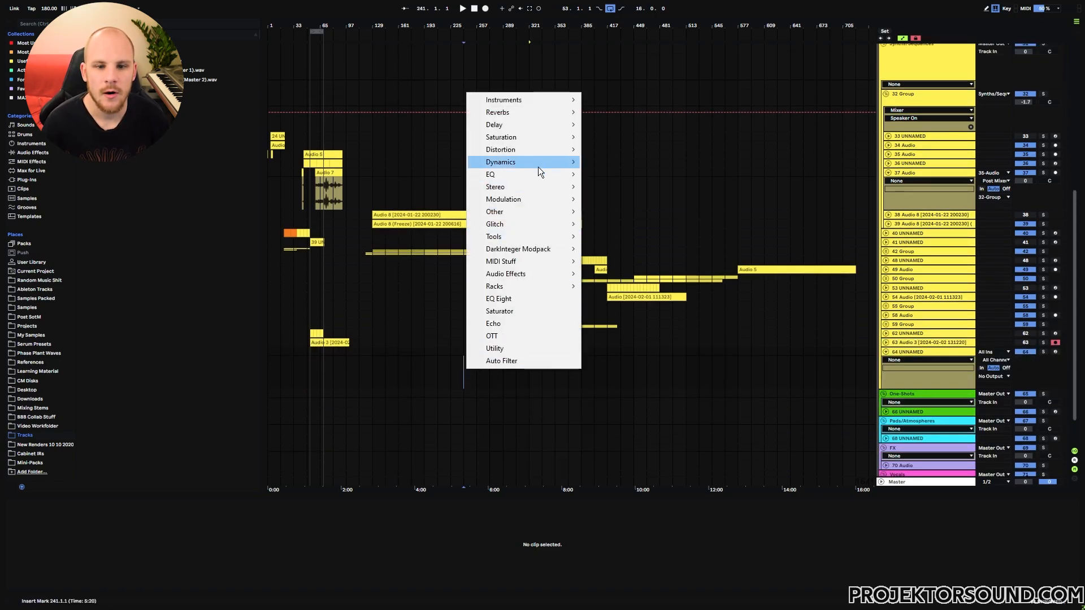
{"action": "mouse_move", "coordinate": [551, 102]}
{"action": "left_click", "coordinate": [629, 96]}
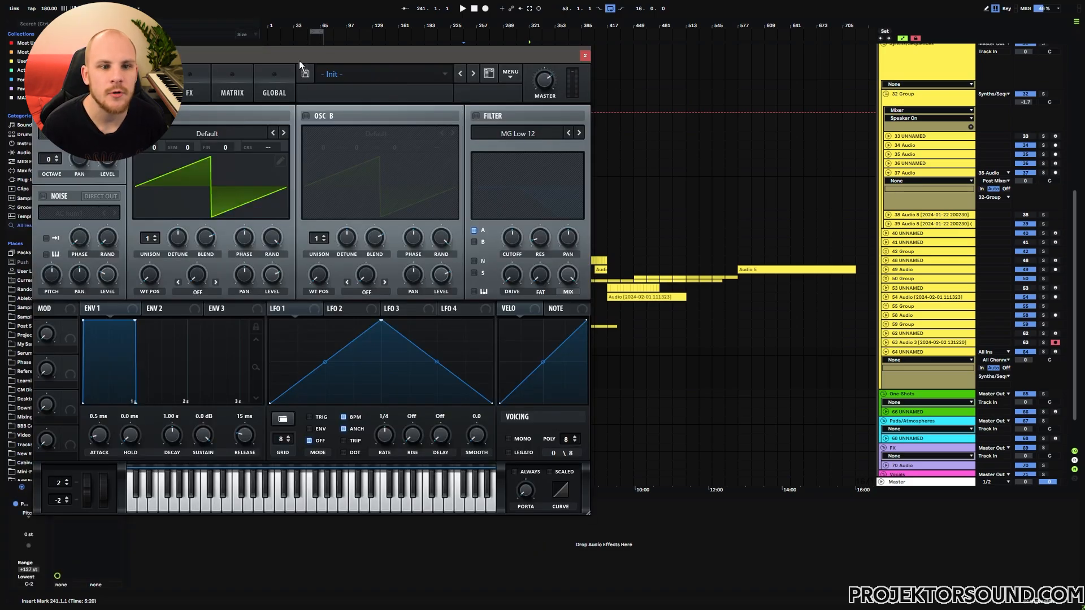
{"action": "left_click_drag", "start_coordinate": [299, 60], "coordinate": [647, 80]}
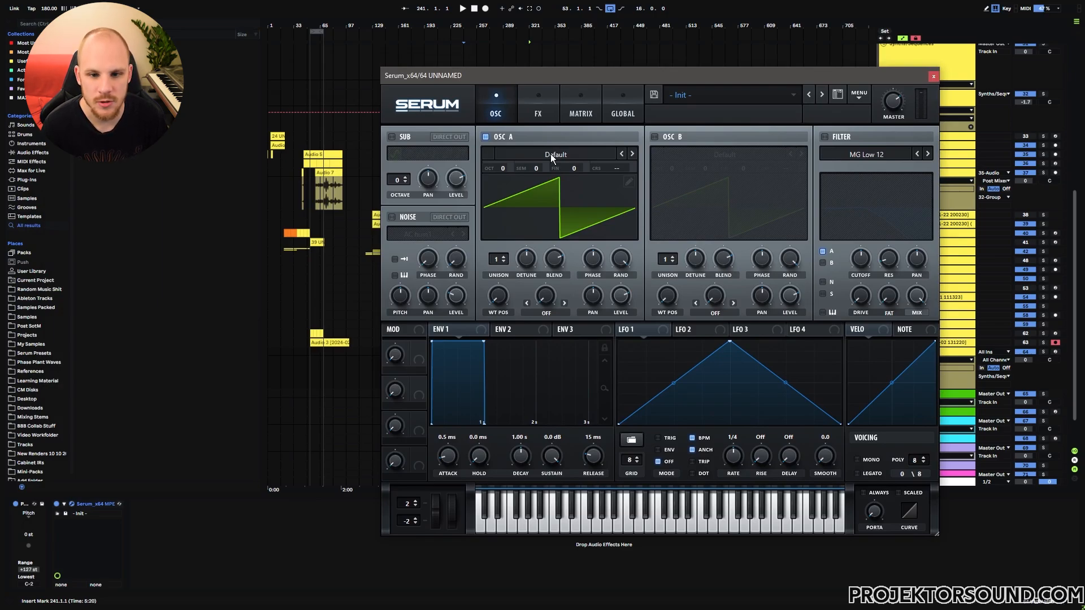
Step: Add an Arpeggiator MIDI effect before Serum on the new track
{"action": "right_click", "coordinate": [232, 556]}
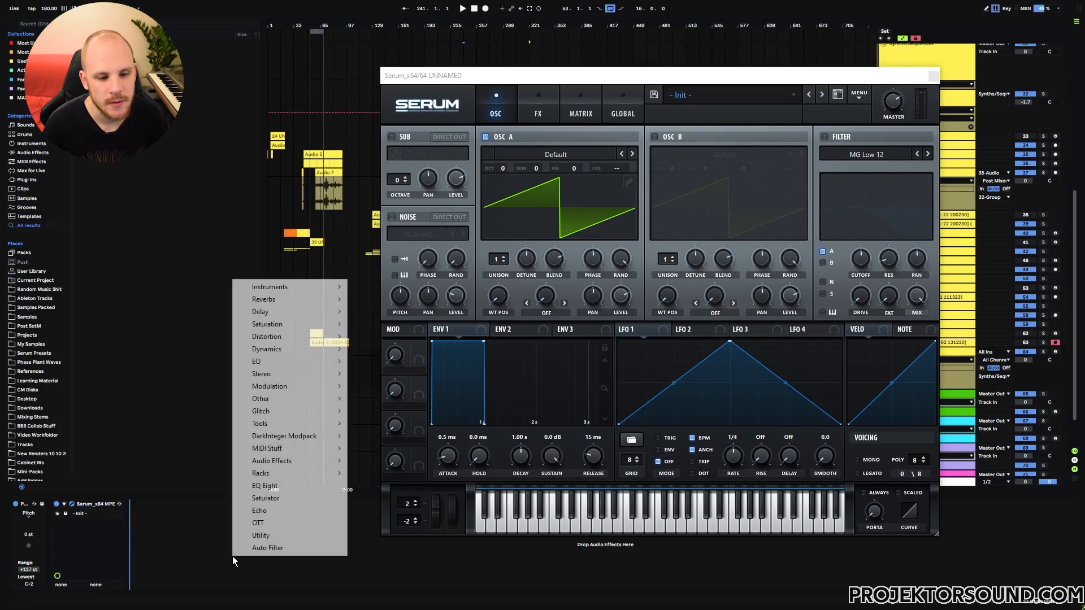
{"action": "mouse_move", "coordinate": [324, 449]}
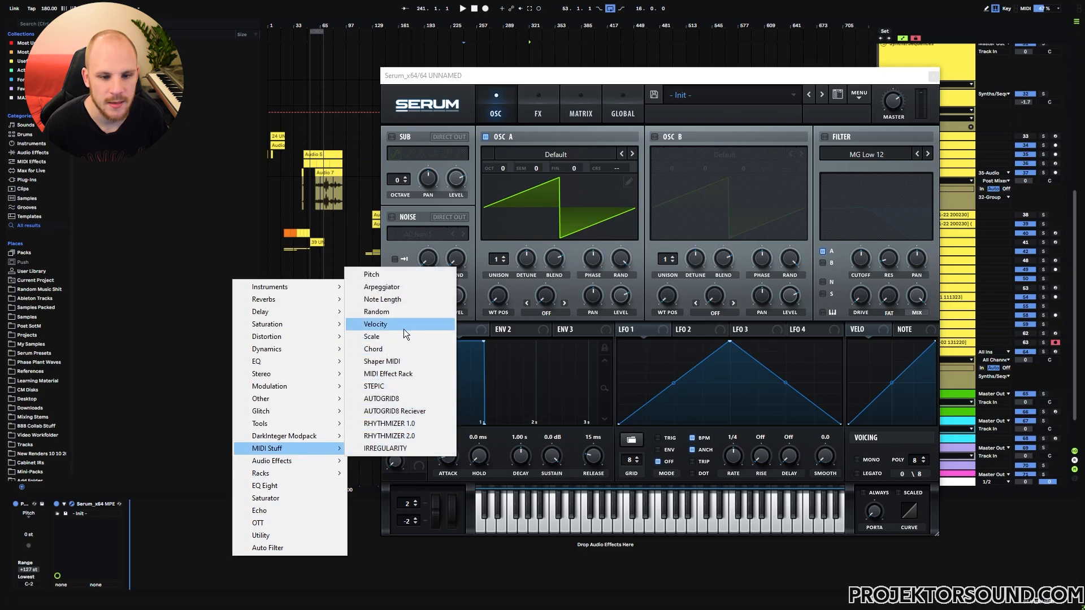
{"action": "left_click", "coordinate": [401, 288]}
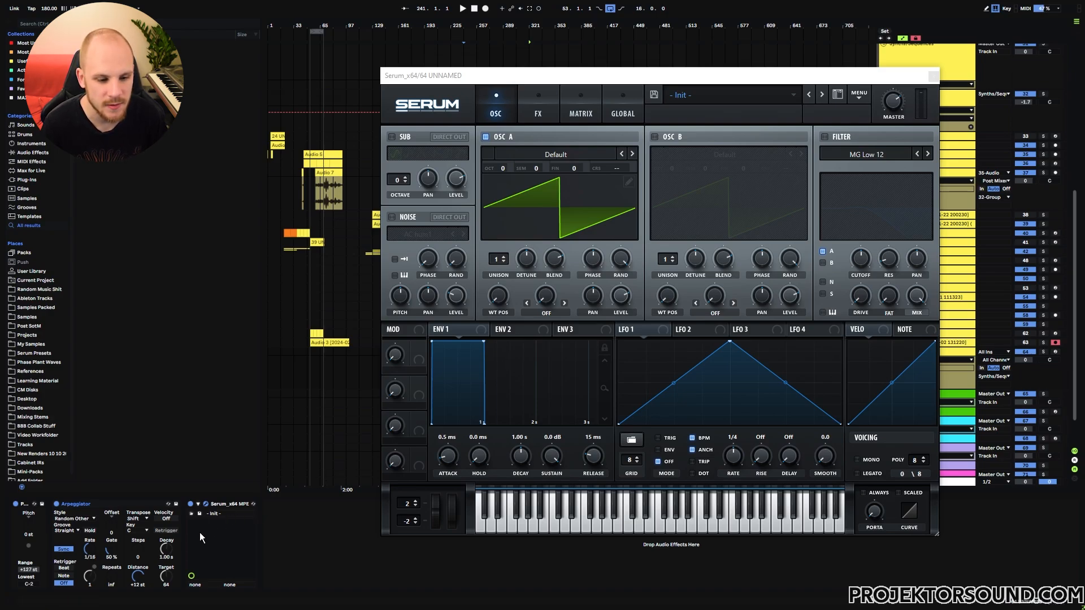
{"action": "left_click", "coordinate": [206, 504]}
Step: Create an empty MIDI clip on track 64 from bar 193 to bar 257
{"action": "left_click", "coordinate": [428, 360]}
{"action": "left_click_drag", "start_coordinate": [425, 351], "coordinate": [479, 355]}
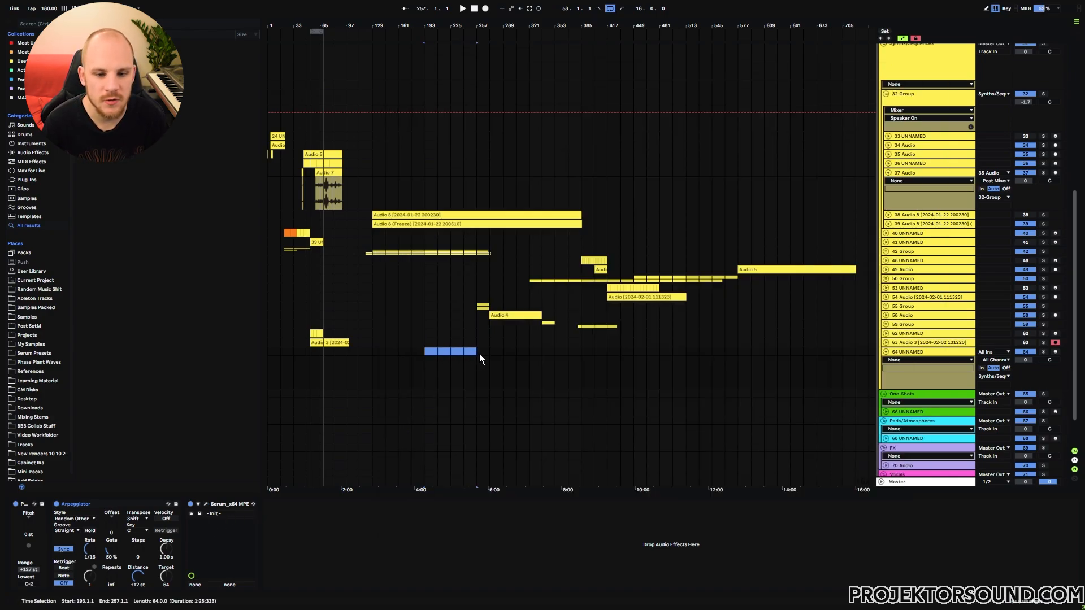
{"action": "key", "text": "ctrl+shift+m"}
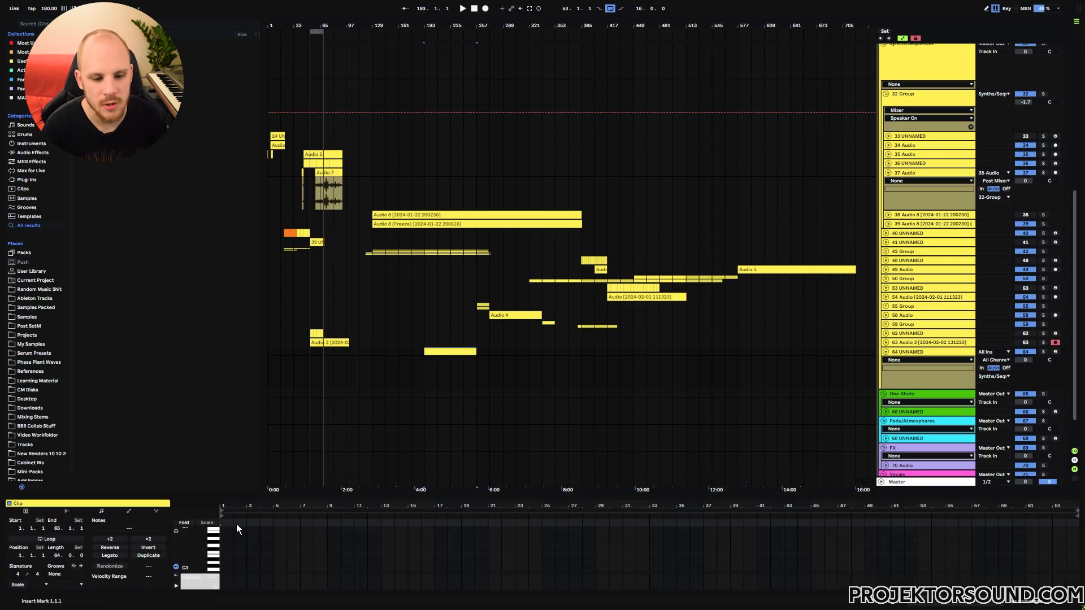
Step: Add an F#3 note spanning the whole clip and transpose it down three octaves and three semitones
{"action": "double_click", "coordinate": [225, 549]}
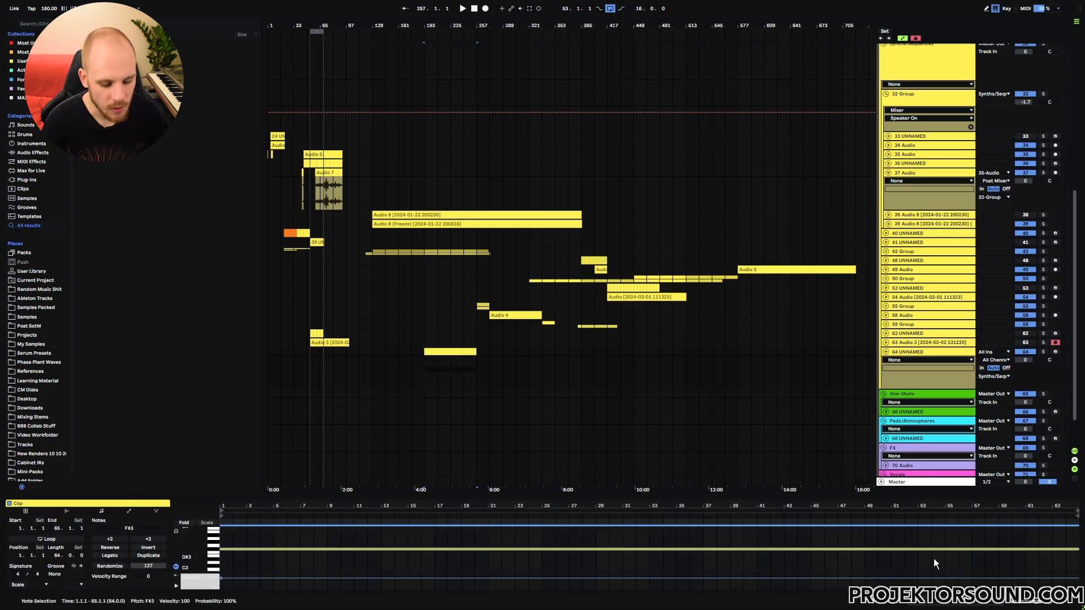
{"action": "key", "text": "shift+Down"}
{"action": "key", "text": "shift+Down"}
{"action": "key", "text": "shift+Down"}
{"action": "key", "text": "Down"}
{"action": "key", "text": "Down"}
{"action": "key", "text": "Down"}
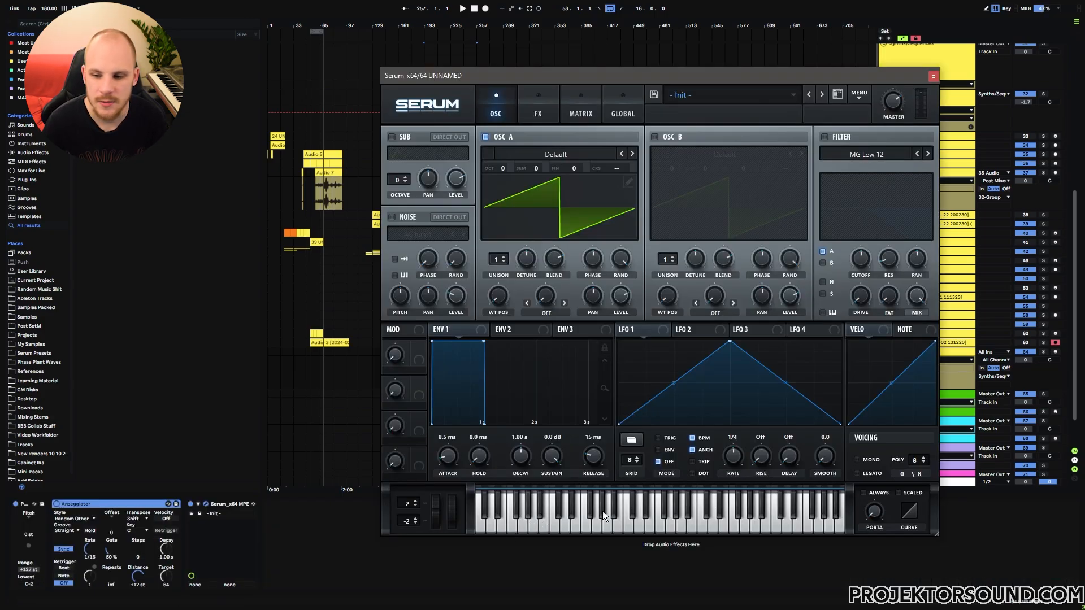
Step: Audition the arpeggiated clip and take track 64 out of solo
{"action": "key", "text": "space"}
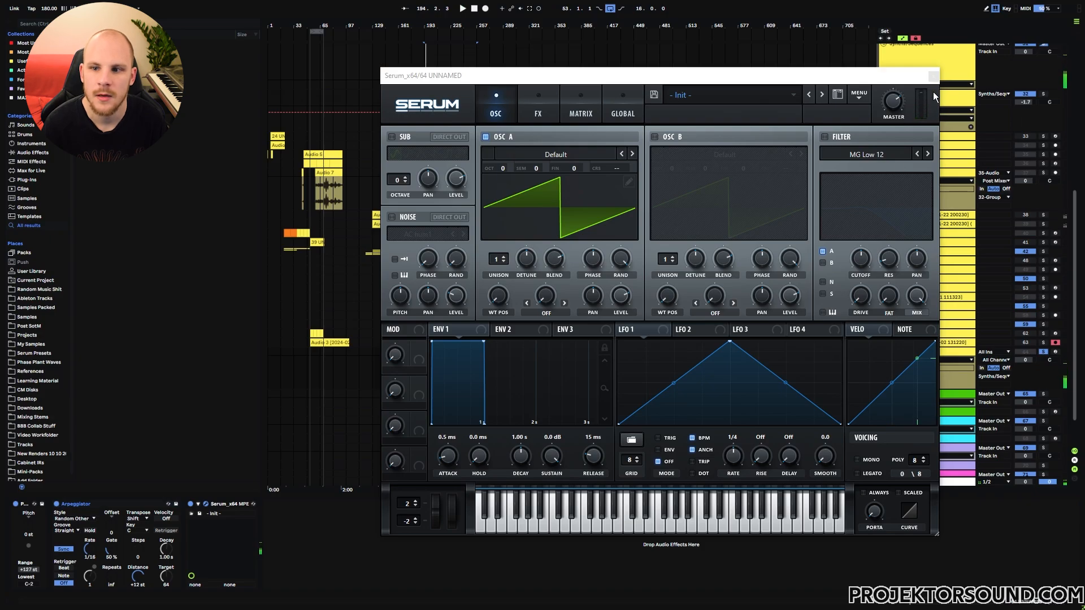
{"action": "left_click", "coordinate": [933, 75]}
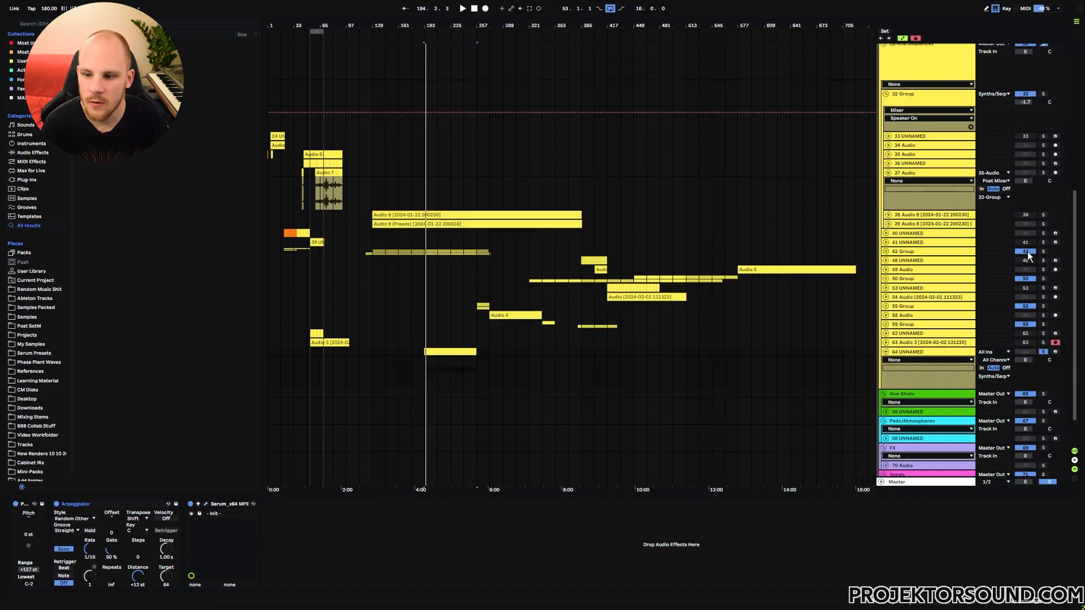
{"action": "left_click", "coordinate": [1034, 350]}
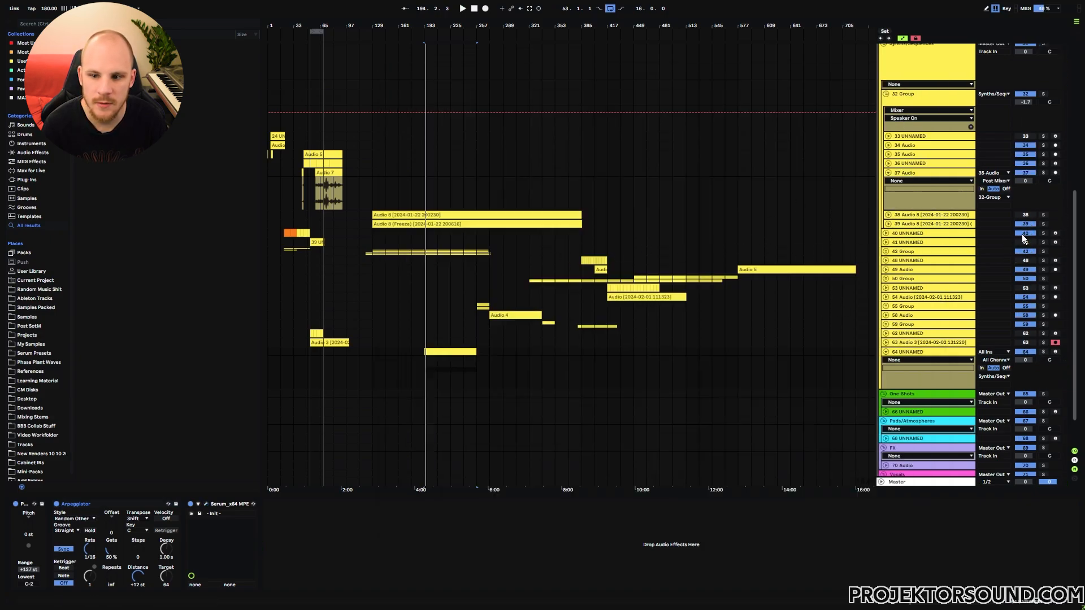
{"action": "left_click", "coordinate": [1025, 173]}
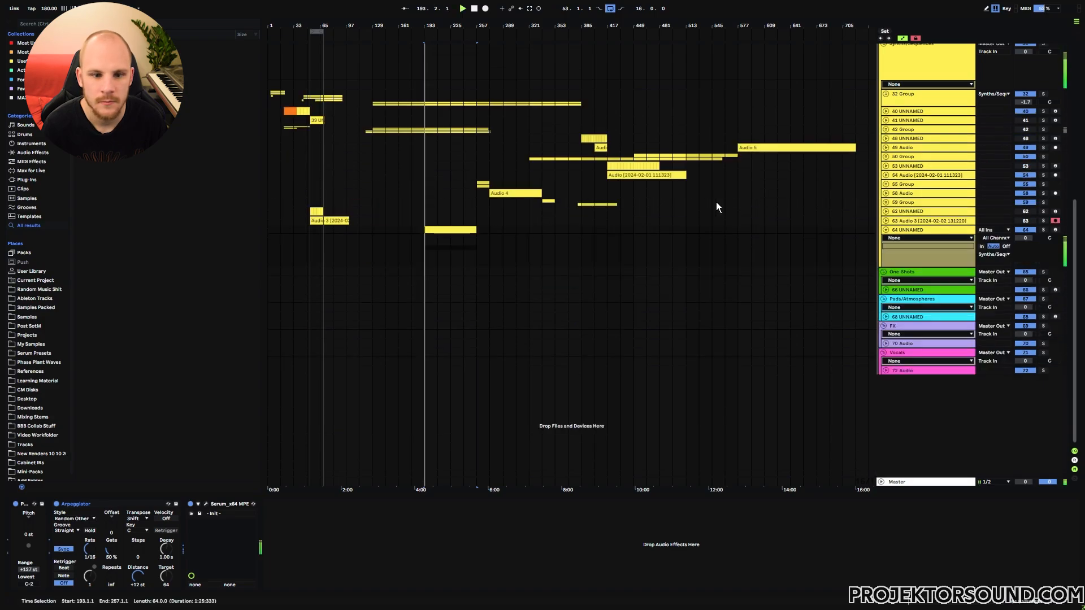
Step: Load Combination Table 5 from Projektor Tones Pack Vol.2 into Serum's oscillator A and audition its wavetable positions
{"action": "left_click", "coordinate": [207, 504]}
{"action": "left_click", "coordinate": [530, 156]}
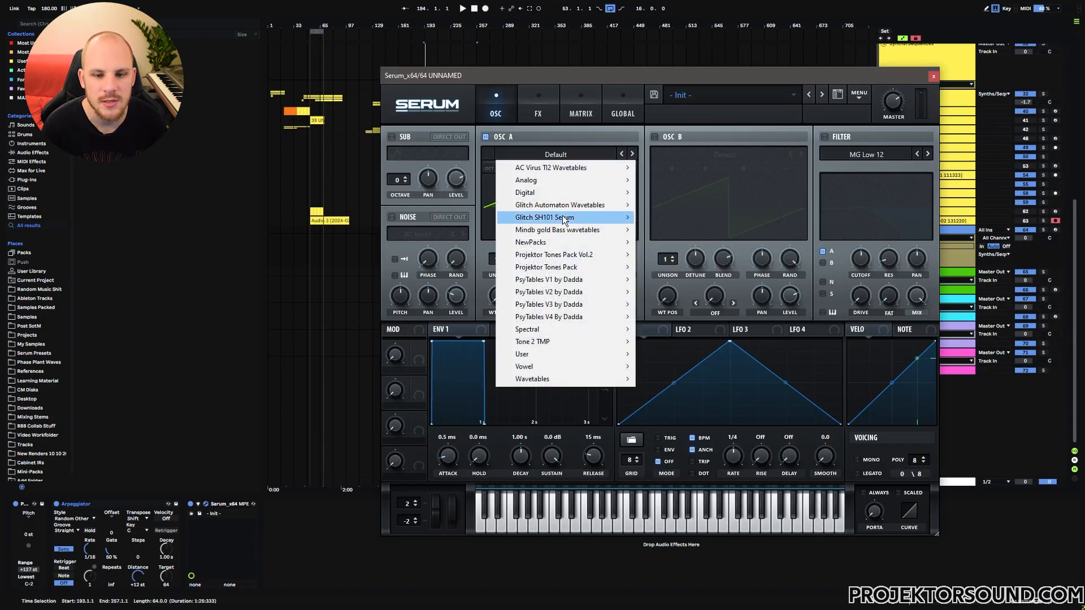
{"action": "mouse_move", "coordinate": [593, 254]}
{"action": "mouse_move", "coordinate": [677, 254]}
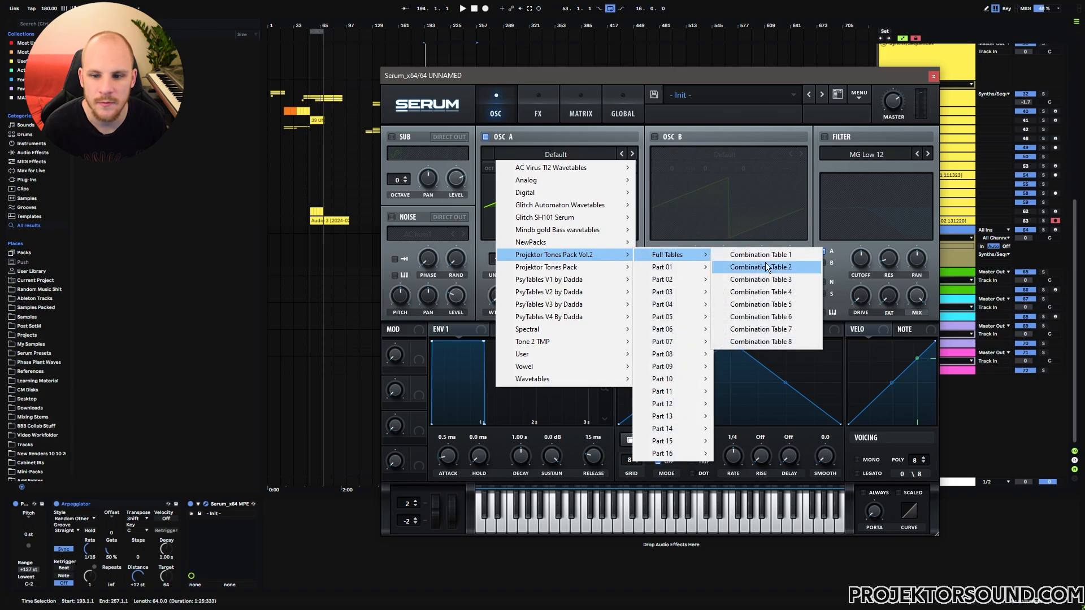
{"action": "left_click", "coordinate": [774, 305]}
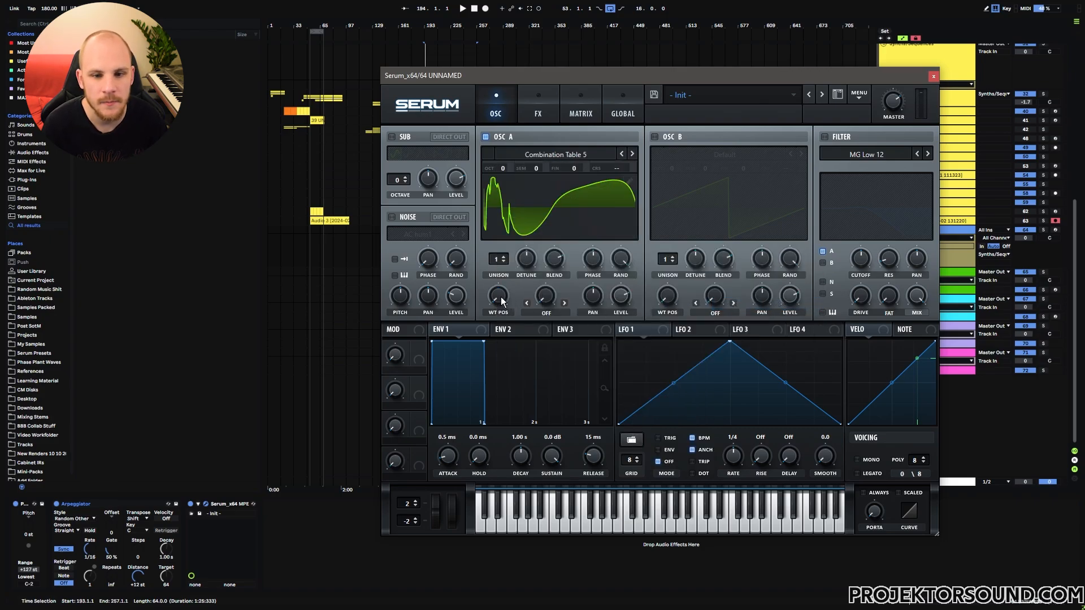
{"action": "key", "text": "space"}
{"action": "left_click_drag", "start_coordinate": [501, 302], "coordinate": [508, 294]}
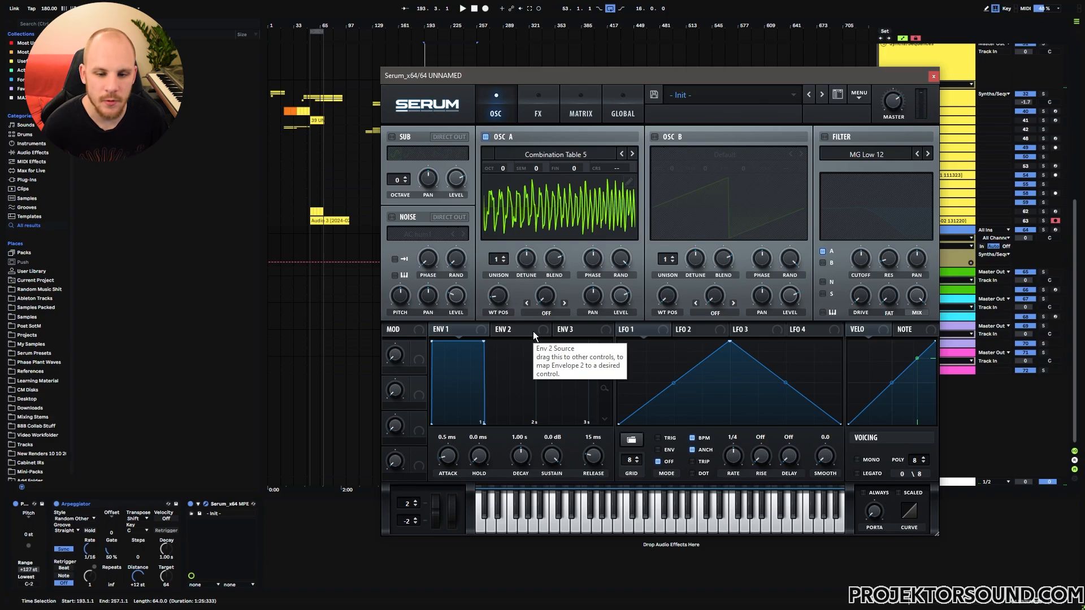
Step: Modulate oscillator A's wavetable position with NoteOn Rand1 at a positive amount, and review the table's frames in the wavetable editor
{"action": "right_click", "coordinate": [501, 300]}
{"action": "mouse_move", "coordinate": [556, 354]}
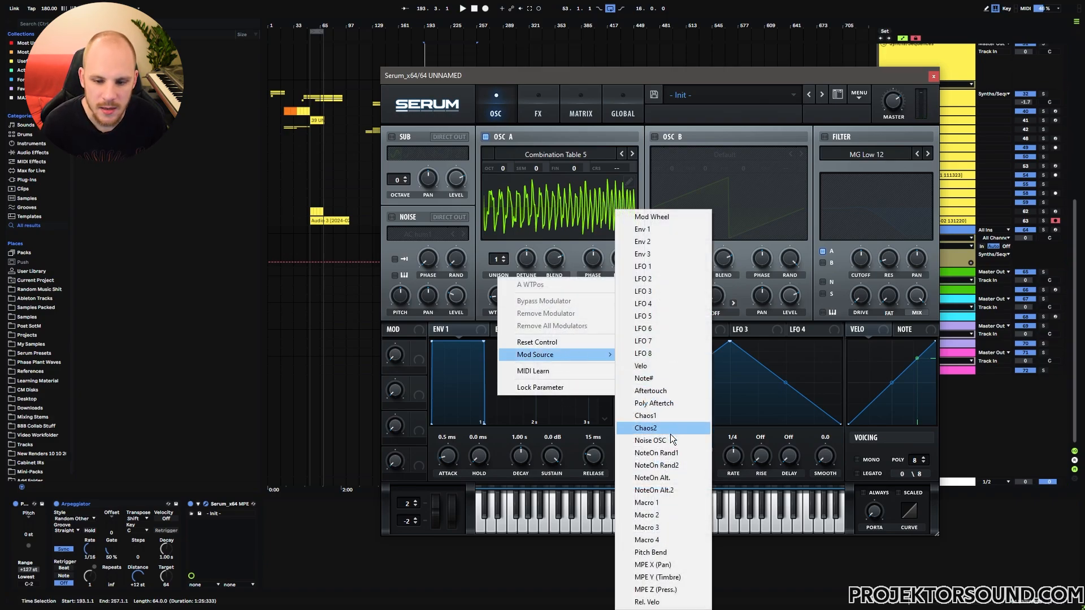
{"action": "left_click", "coordinate": [673, 452]}
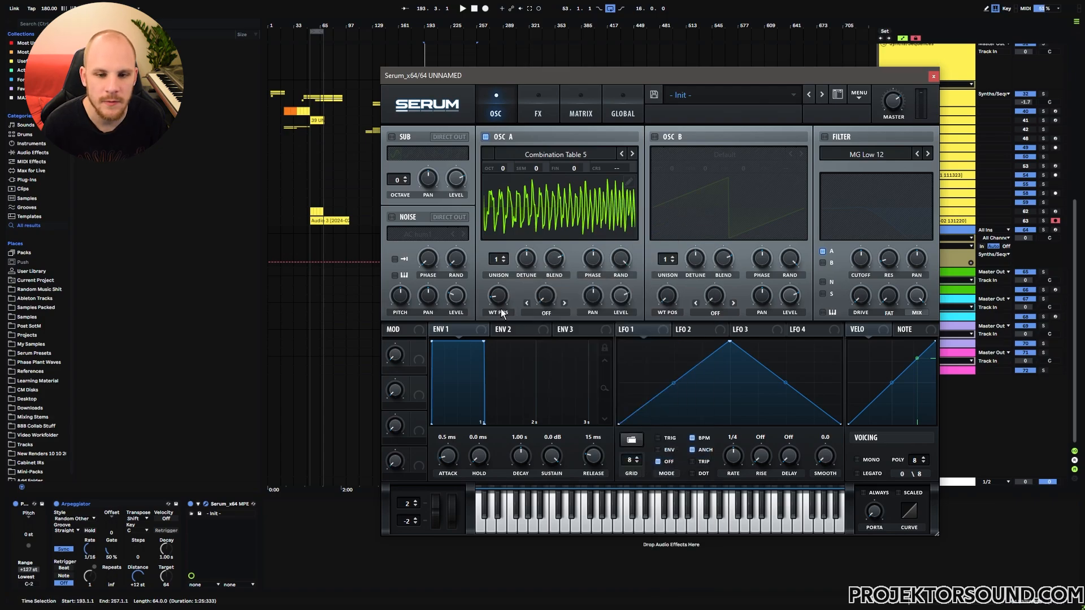
{"action": "left_click", "coordinate": [580, 110]}
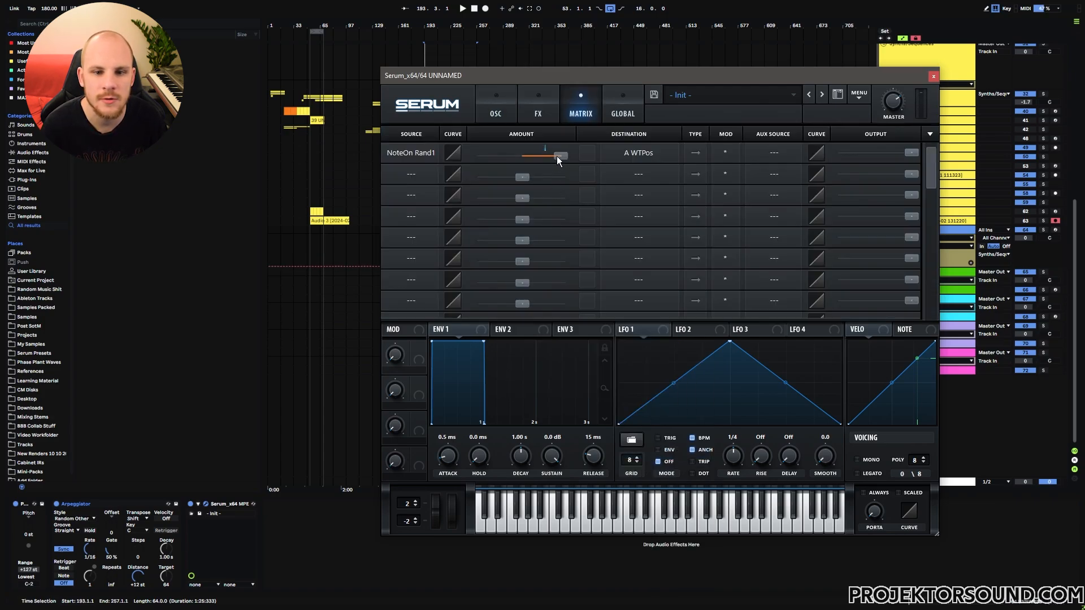
{"action": "left_click", "coordinate": [495, 113]}
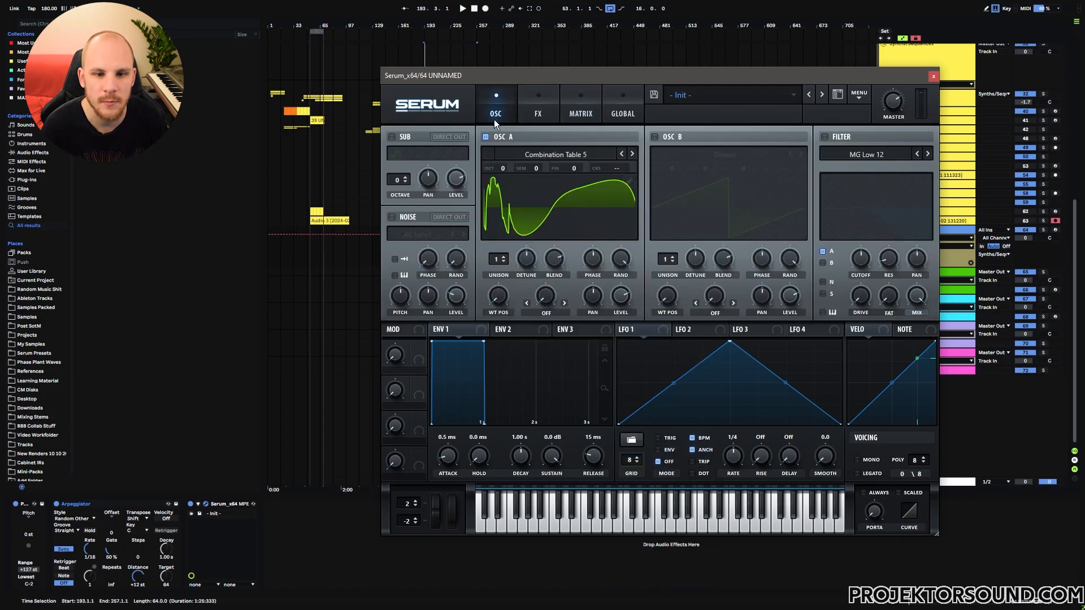
{"action": "left_click", "coordinate": [634, 175]}
{"action": "left_click_drag", "start_coordinate": [440, 463], "coordinate": [919, 472]}
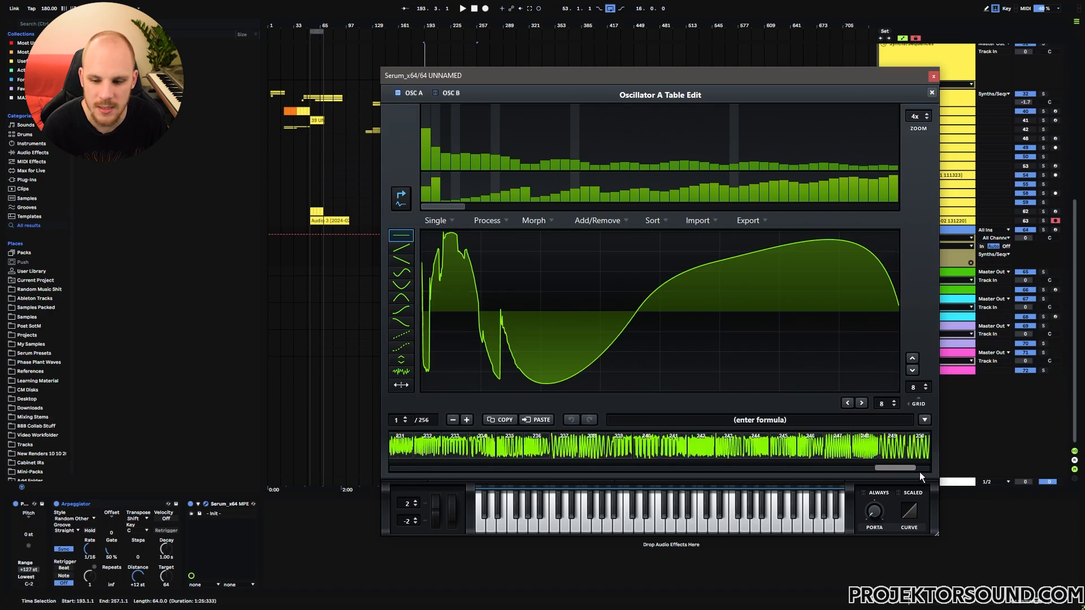
{"action": "left_click", "coordinate": [932, 92]}
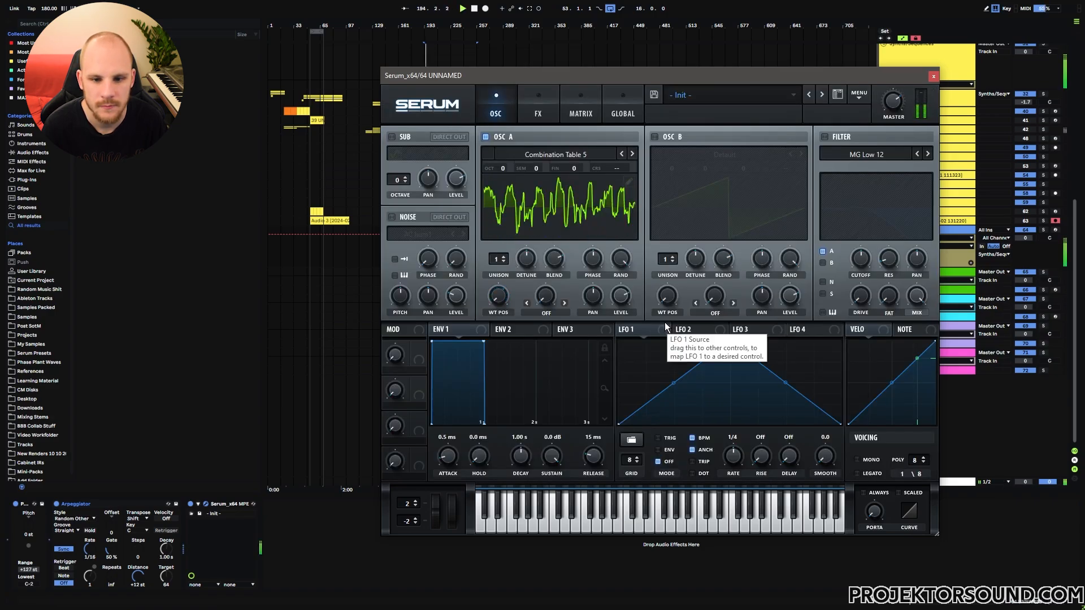
Step: Set oscillator A's unison to 2 voices and the Arpeggiator's gate to 94 %, and audition the sound
{"action": "left_click", "coordinate": [503, 257]}
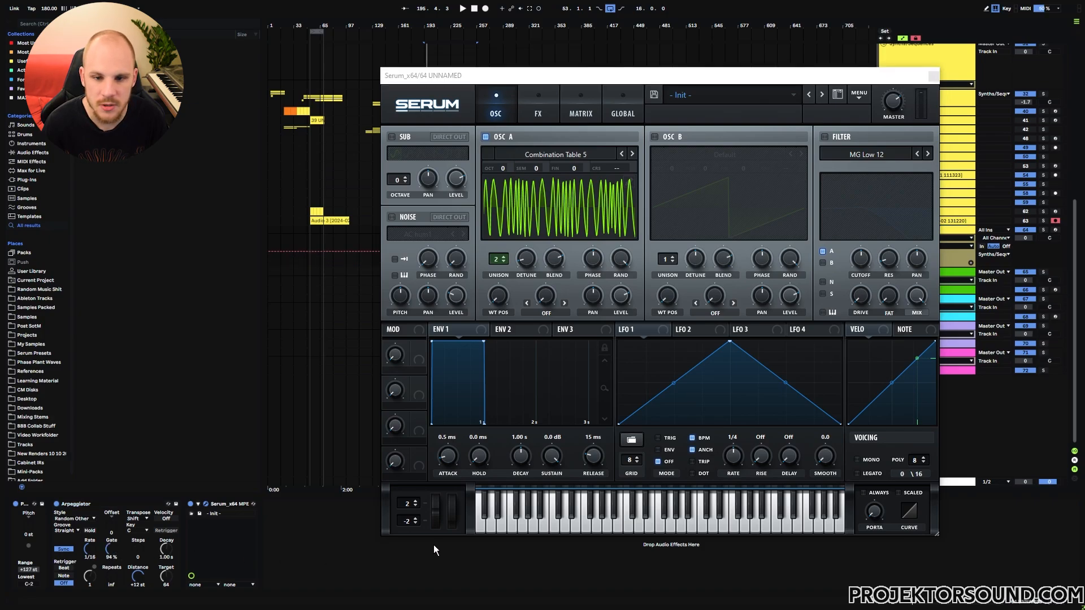
{"action": "key", "text": "space"}
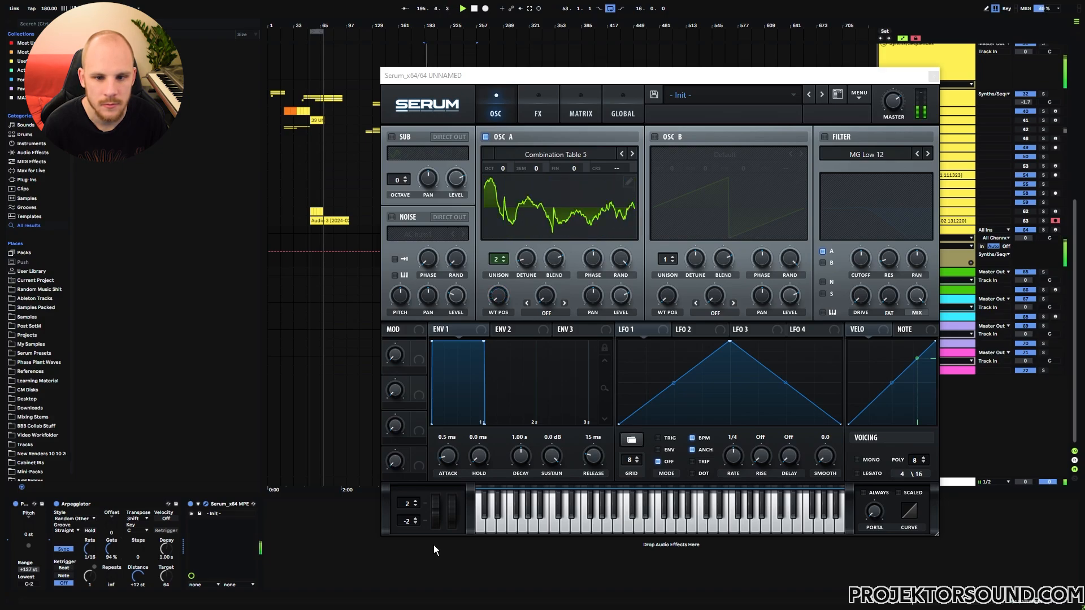
{"action": "key", "text": "space"}
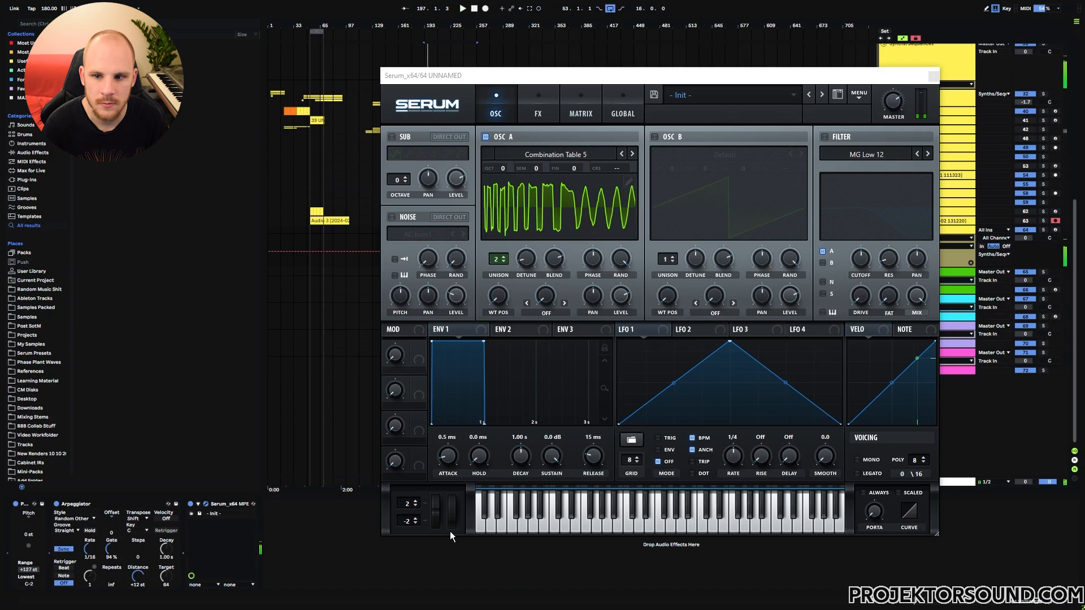
Step: Enable Serum's filter for oscillator A as Band 24, and adjust its cutoff with Macro 1 assigned to it
{"action": "left_click", "coordinate": [866, 155]}
{"action": "mouse_move", "coordinate": [853, 168]}
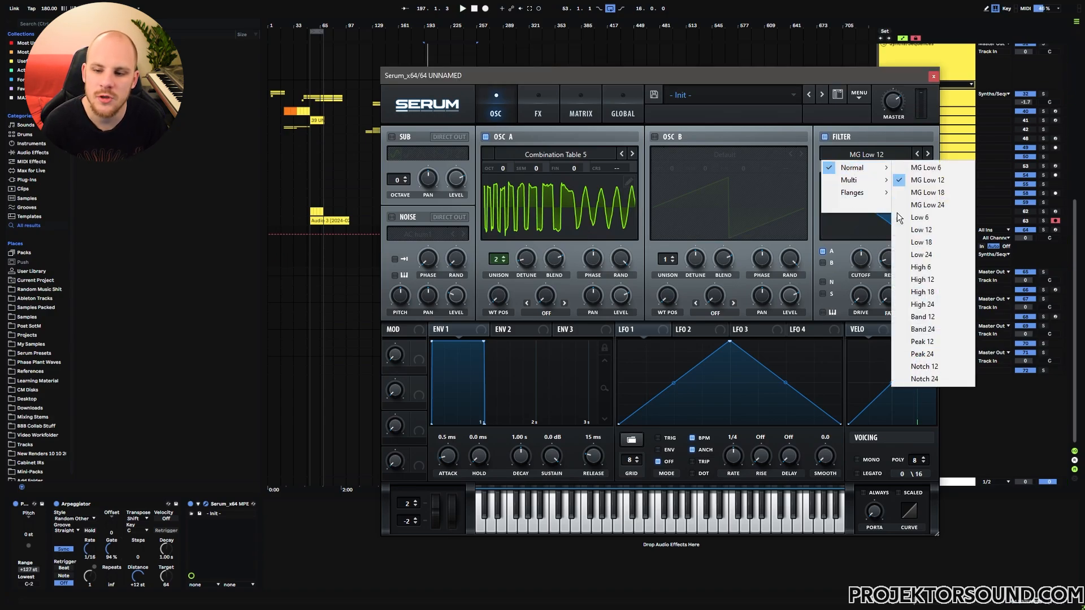
{"action": "left_click", "coordinate": [926, 329]}
{"action": "key", "text": "space"}
{"action": "mouse_move", "coordinate": [863, 266]}
{"action": "left_mouse_down"}
{"action": "mouse_move", "coordinate": [869, 235]}
{"action": "mouse_move", "coordinate": [867, 274]}
{"action": "mouse_move", "coordinate": [869, 244]}
{"action": "mouse_move", "coordinate": [889, 250]}
{"action": "mouse_move", "coordinate": [865, 261]}
{"action": "mouse_move", "coordinate": [867, 273]}
{"action": "mouse_move", "coordinate": [869, 250]}
{"action": "mouse_move", "coordinate": [868, 277]}
{"action": "mouse_move", "coordinate": [865, 226]}
{"action": "mouse_move", "coordinate": [857, 285]}
{"action": "mouse_move", "coordinate": [860, 259]}
{"action": "left_mouse_up"}
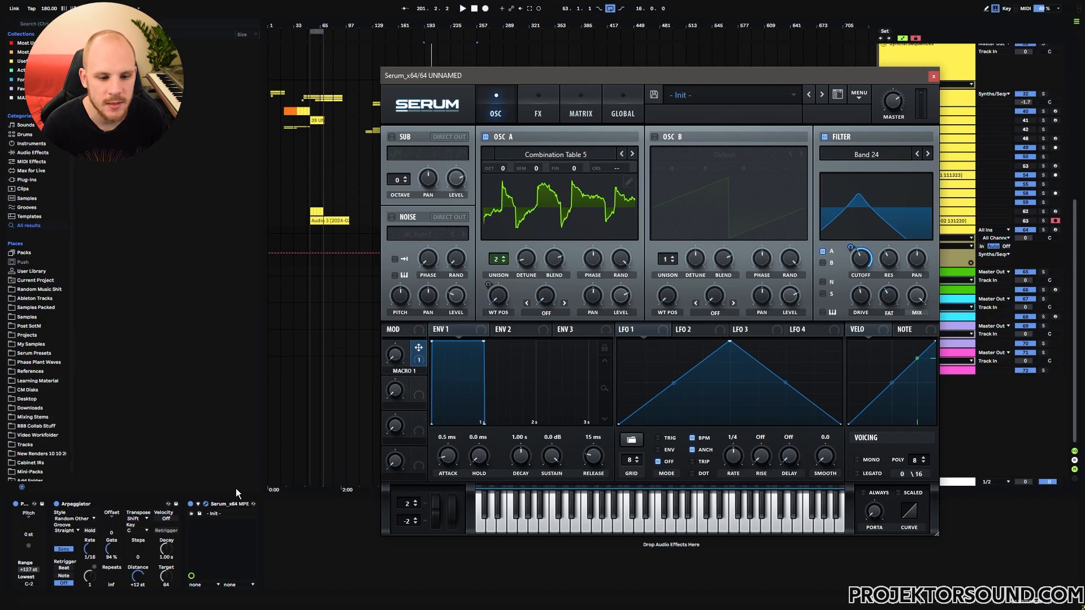
Step: Expose Serum's Macro 1 as a configured parameter on the Serum device
{"action": "left_click", "coordinate": [197, 503]}
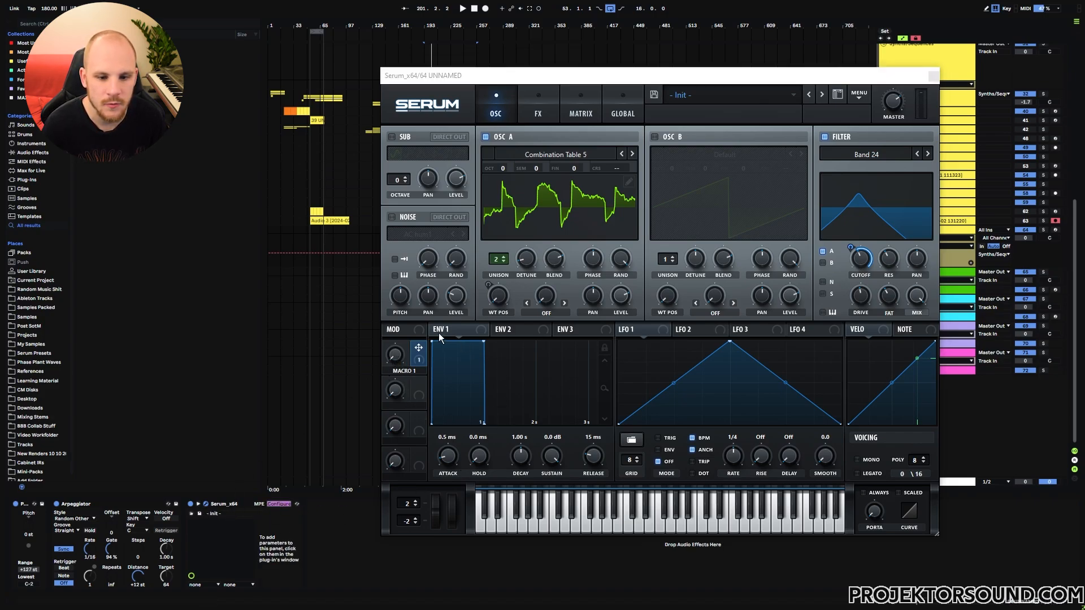
{"action": "left_click", "coordinate": [395, 355]}
{"action": "left_click", "coordinate": [279, 503]}
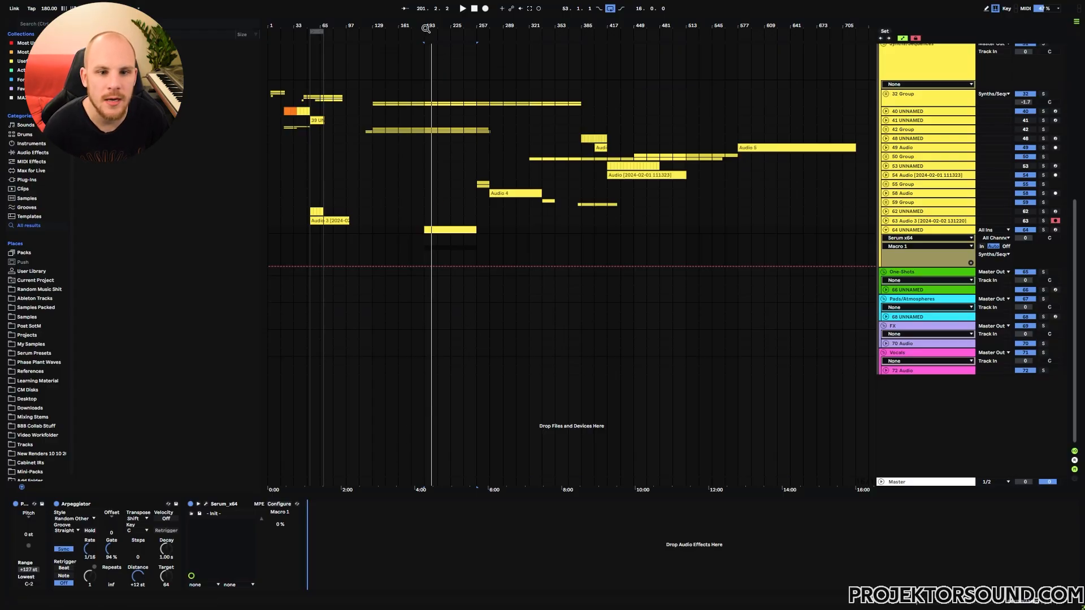
Step: Draw Macro 1 automation on track 64 from bar 193 that ramps alternately between its minimum and maximum
{"action": "left_click_drag", "start_coordinate": [426, 28], "coordinate": [429, 263]}
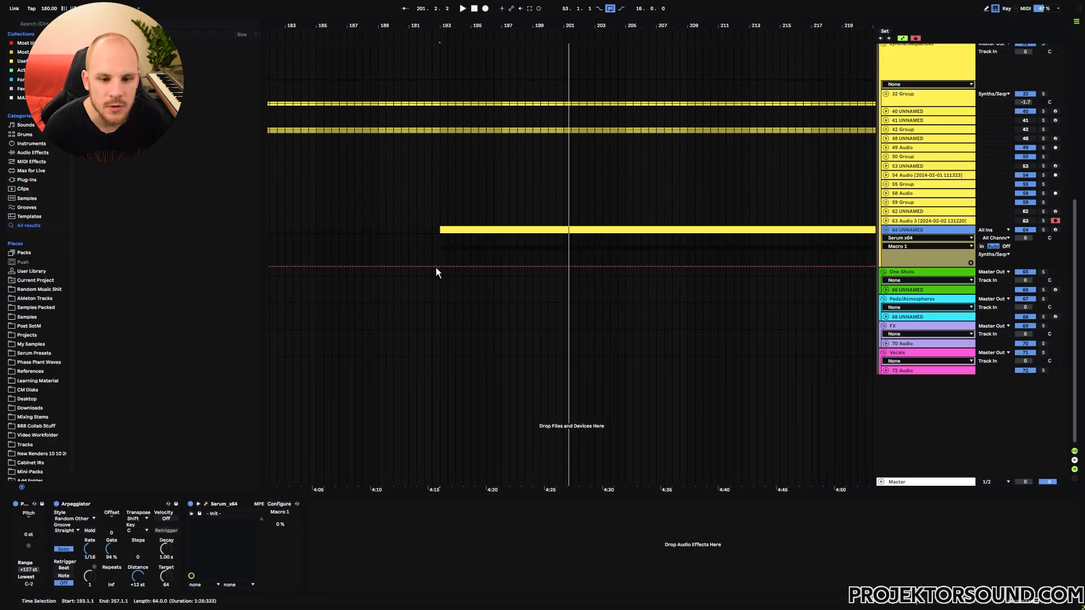
{"action": "left_click", "coordinate": [440, 266]}
{"action": "left_click_drag", "start_coordinate": [501, 261], "coordinate": [501, 234]}
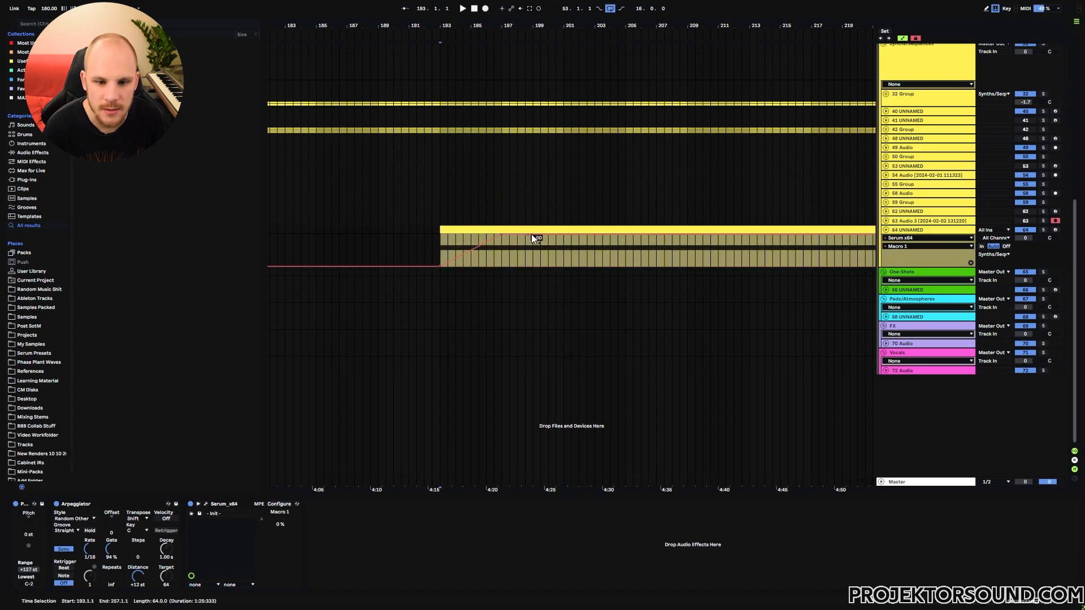
{"action": "left_click_drag", "start_coordinate": [533, 234], "coordinate": [533, 267]}
{"action": "left_click_drag", "start_coordinate": [586, 266], "coordinate": [587, 234]}
{"action": "left_click", "coordinate": [571, 272]}
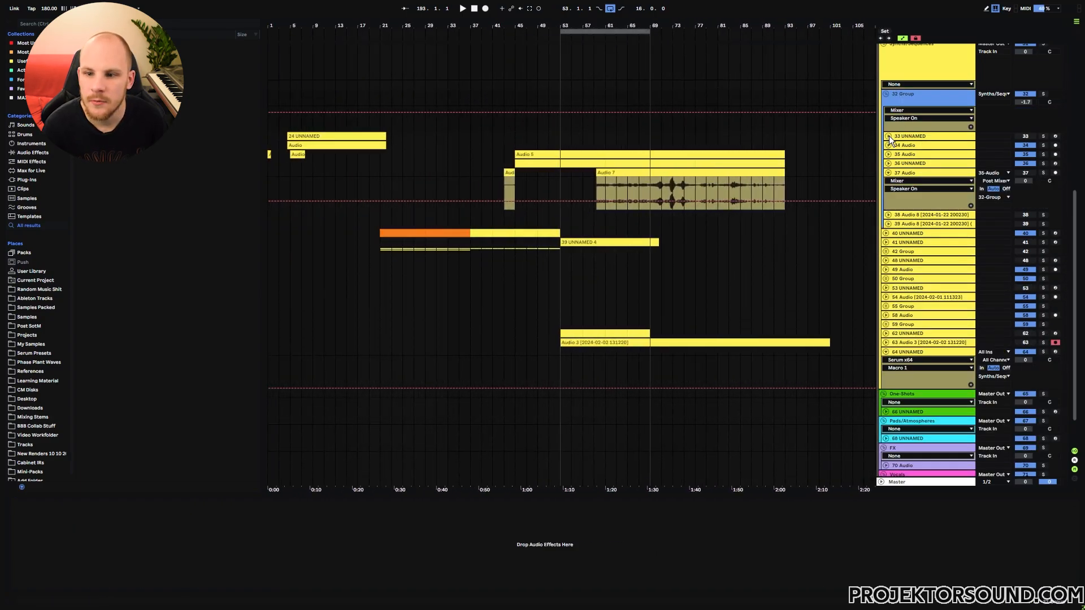
Step: Insert an Audio Effect Rack containing an EQ Eight after Serum on track 64
{"action": "left_click", "coordinate": [911, 137]}
{"action": "key", "text": "z"}
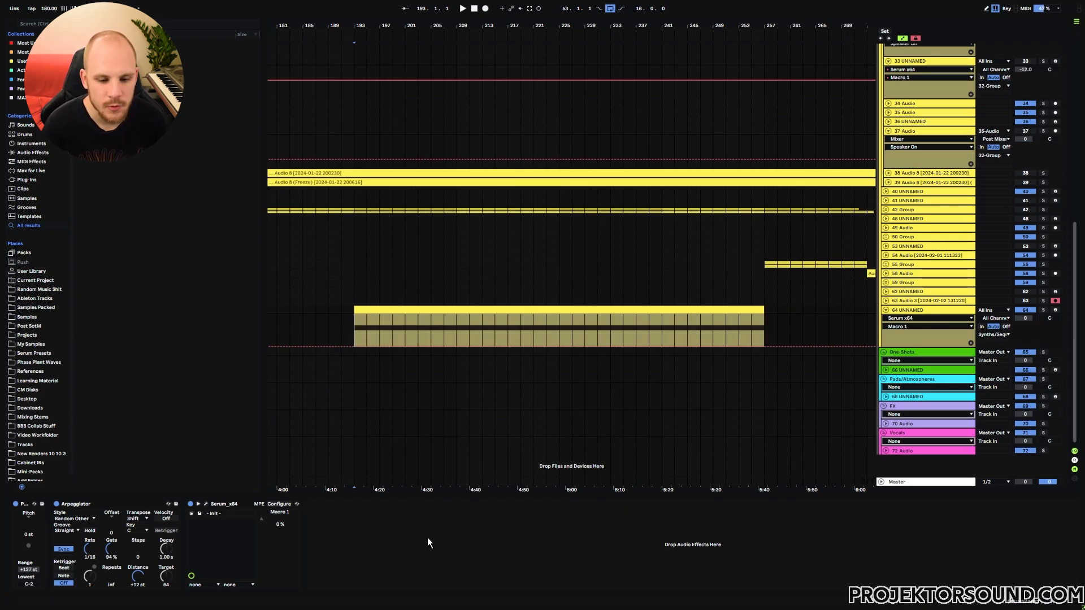
{"action": "left_click", "coordinate": [385, 544]}
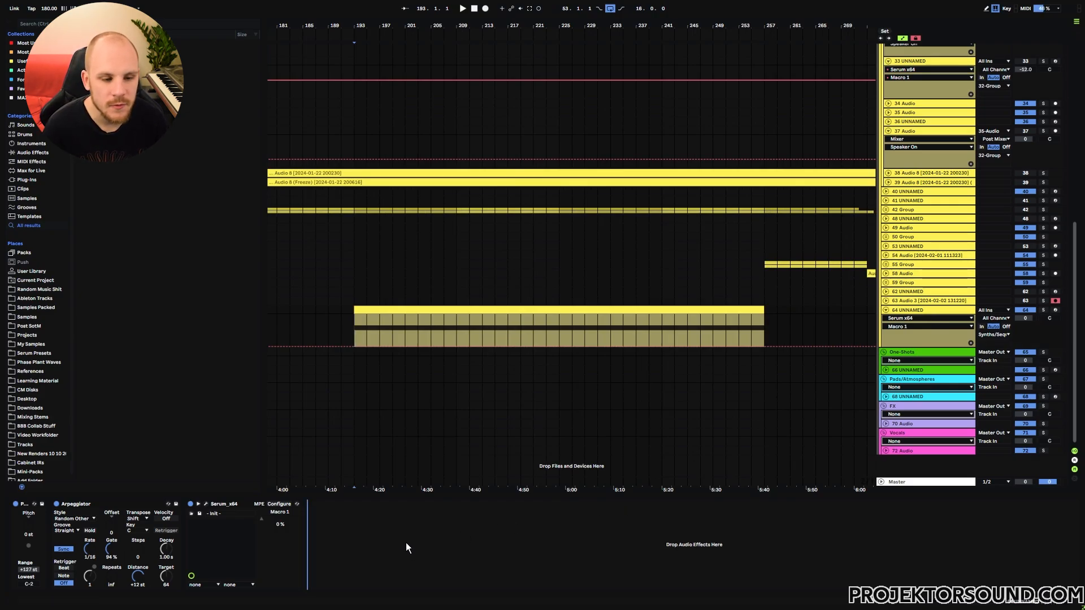
{"action": "left_click", "coordinate": [44, 154]}
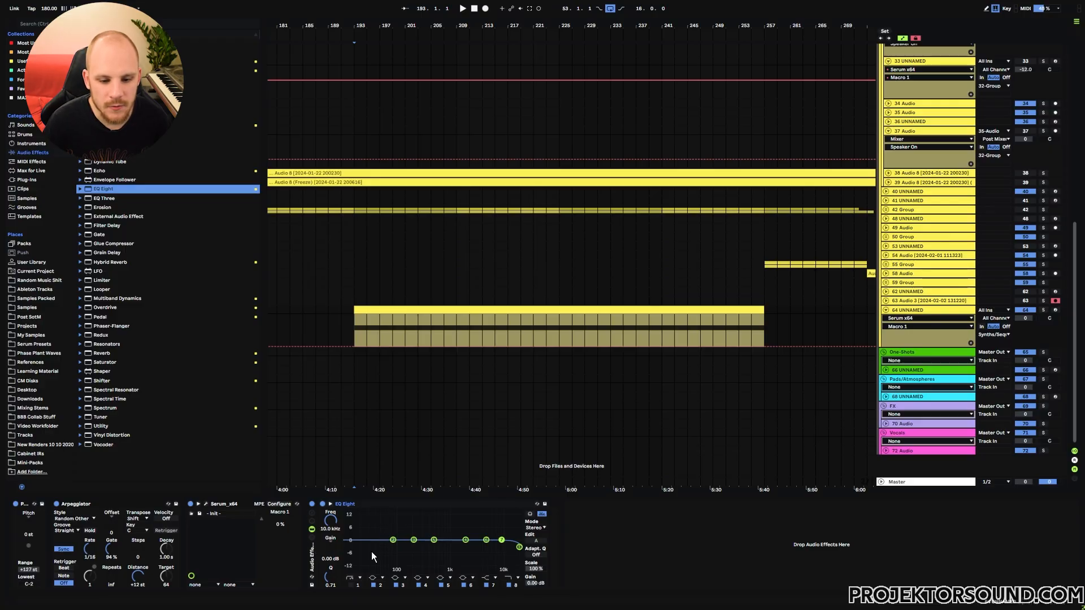
Step: Shape the EQ Eight into a narrow band-pass with band 1 low cut at about 79 Hz and band 8 high cut at 71.1 Hz, Q 4.76
{"action": "left_click", "coordinate": [363, 505]}
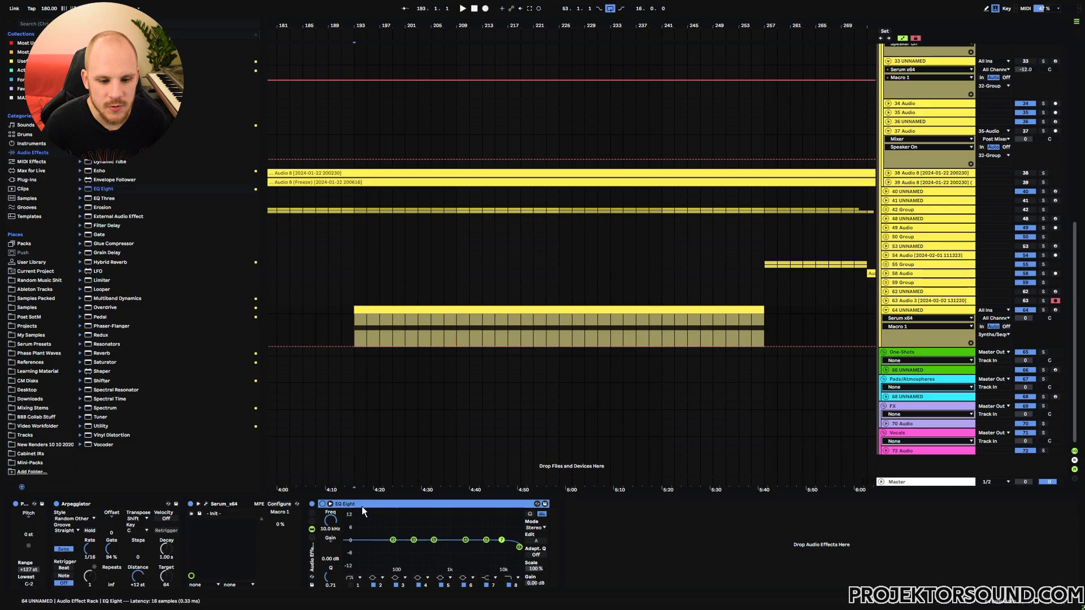
{"action": "left_click", "coordinate": [351, 585]}
{"action": "left_click_drag", "start_coordinate": [346, 547], "coordinate": [390, 527]}
{"action": "left_click", "coordinate": [517, 578]}
{"action": "left_click", "coordinate": [511, 572]}
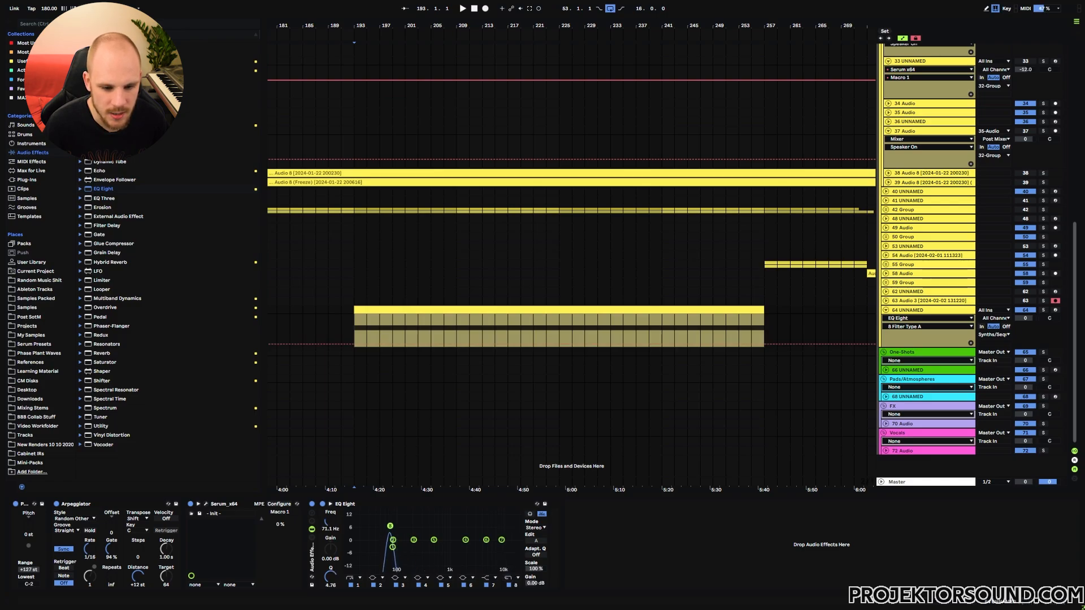
Step: Nest the EQ Eight in a second Audio Effect Rack inside the first one, and show both racks' chain lists
{"action": "key", "text": "ctrl+g"}
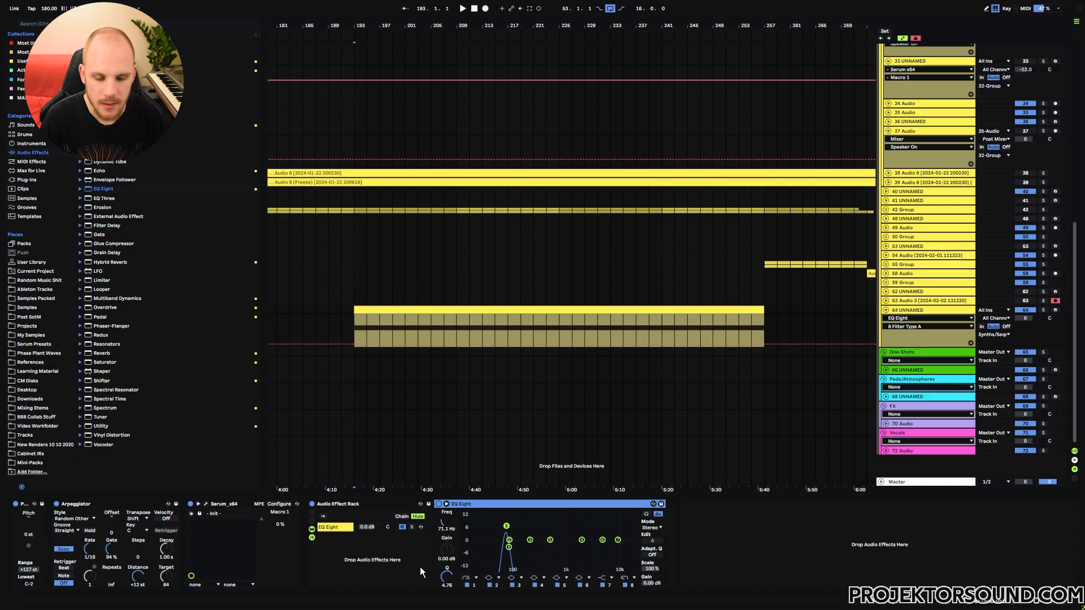
{"action": "left_click", "coordinate": [476, 518]}
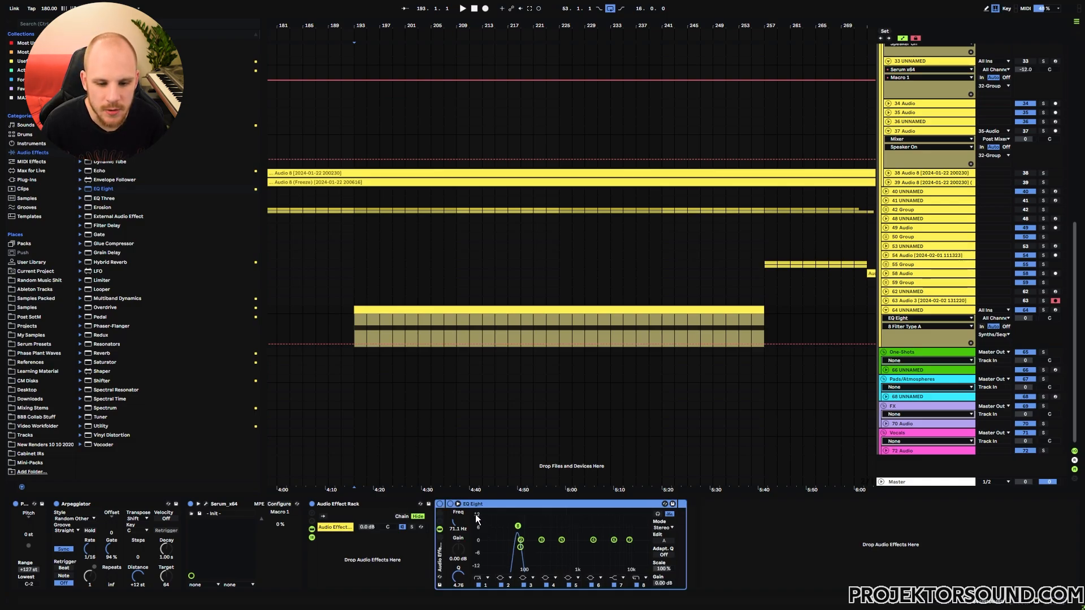
{"action": "double_click", "coordinate": [439, 556]}
{"action": "double_click", "coordinate": [440, 557]}
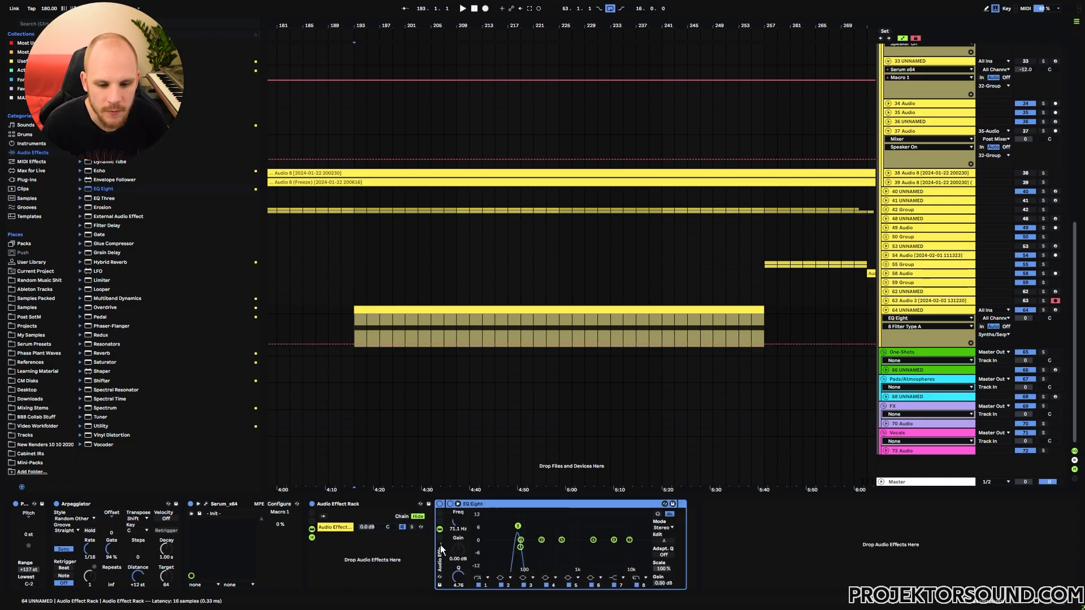
{"action": "left_click", "coordinate": [440, 537]}
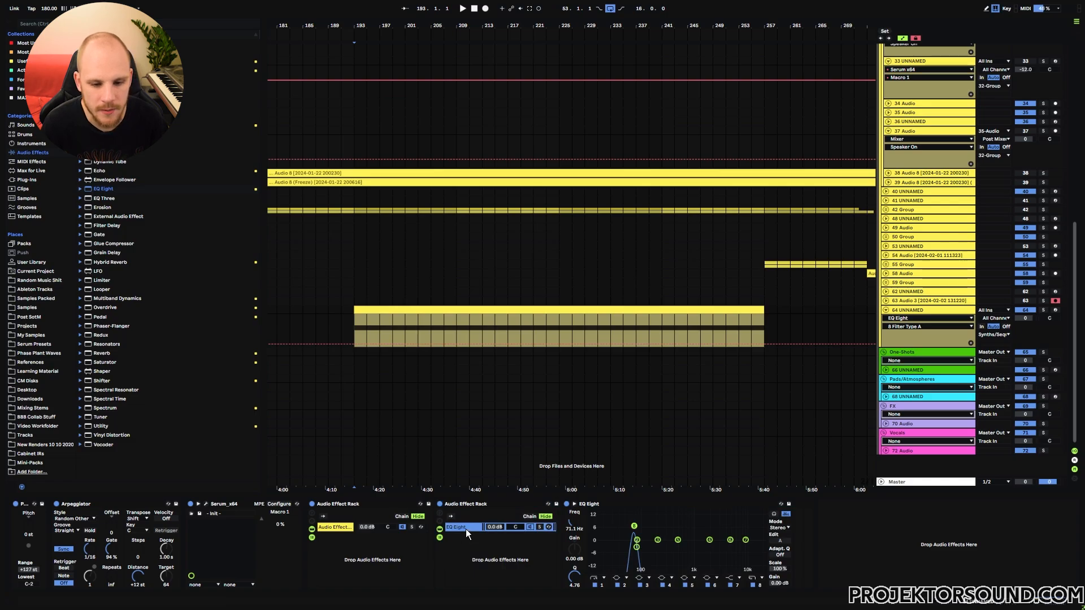
Step: Rename the outer rack's chain as Tracker
{"action": "left_click", "coordinate": [345, 528]}
{"action": "right_click", "coordinate": [340, 532]}
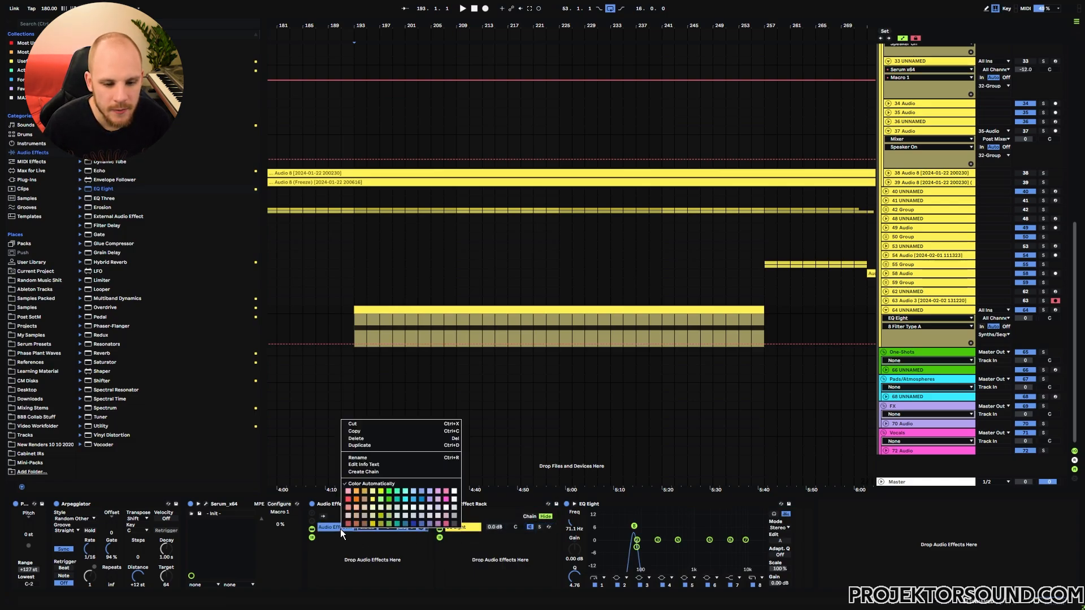
{"action": "left_click", "coordinate": [372, 456]}
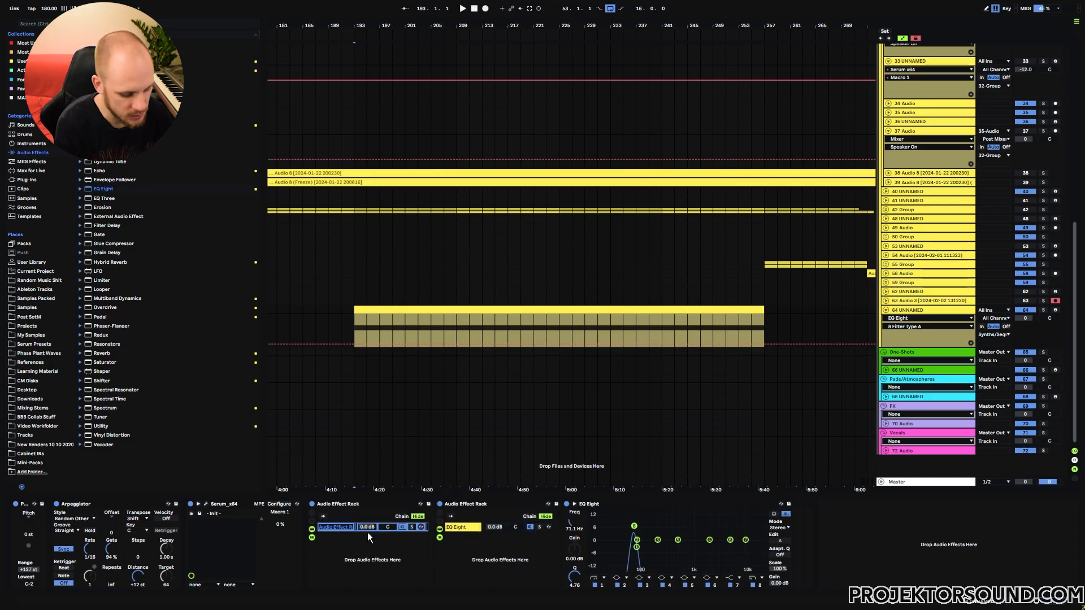
{"action": "type", "text": "Tracker"}
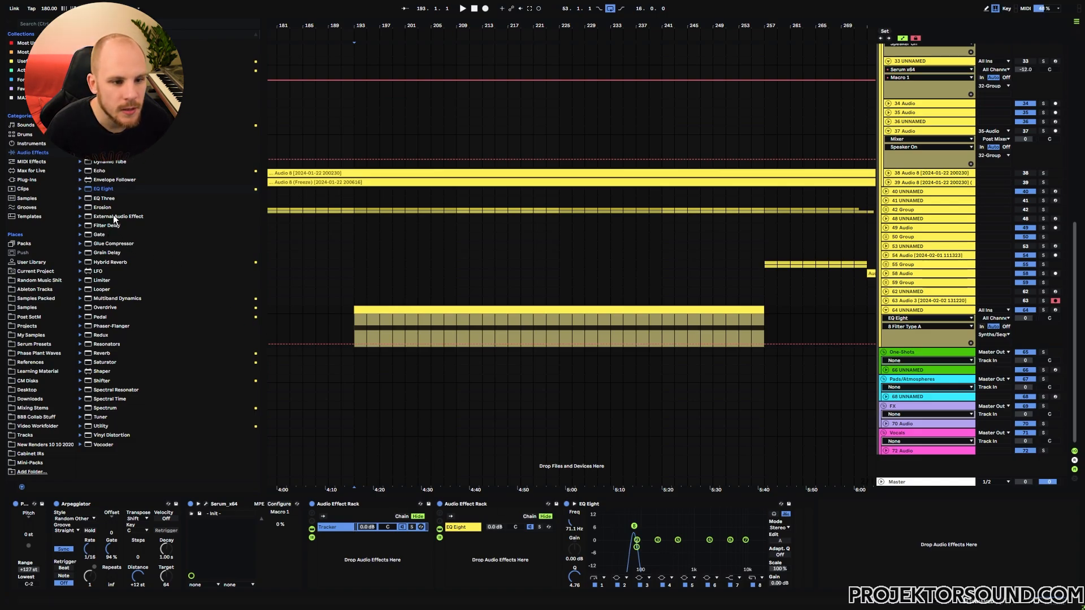
Step: Add an Envelope Follower after the Tracker chain's EQ Eight, and create a second outer-rack chain with its own EQ Eight
{"action": "left_click_drag", "start_coordinate": [113, 182], "coordinate": [807, 534]}
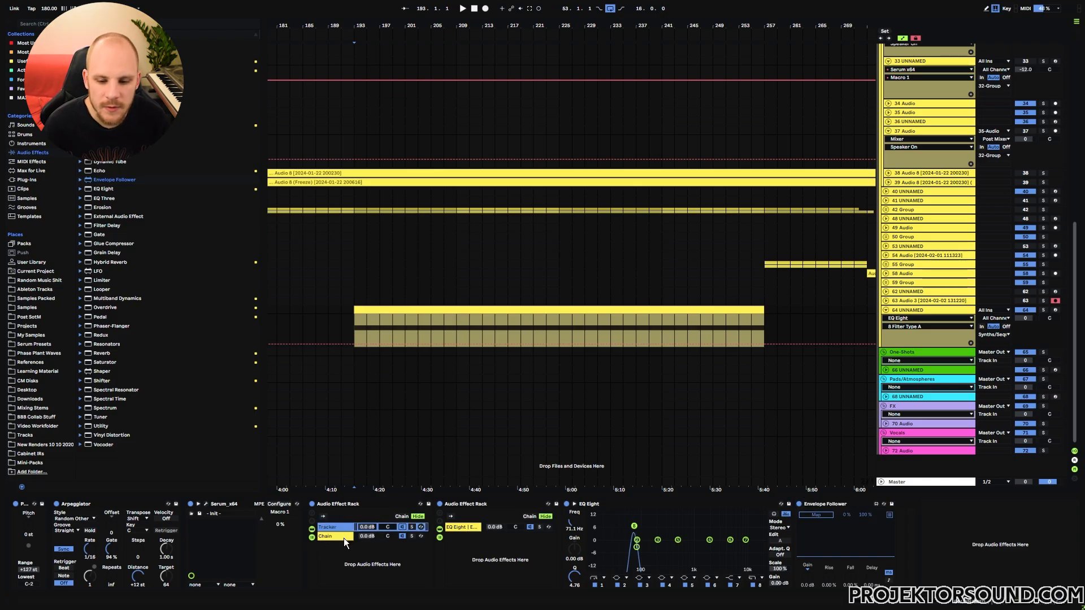
{"action": "left_click", "coordinate": [345, 540]}
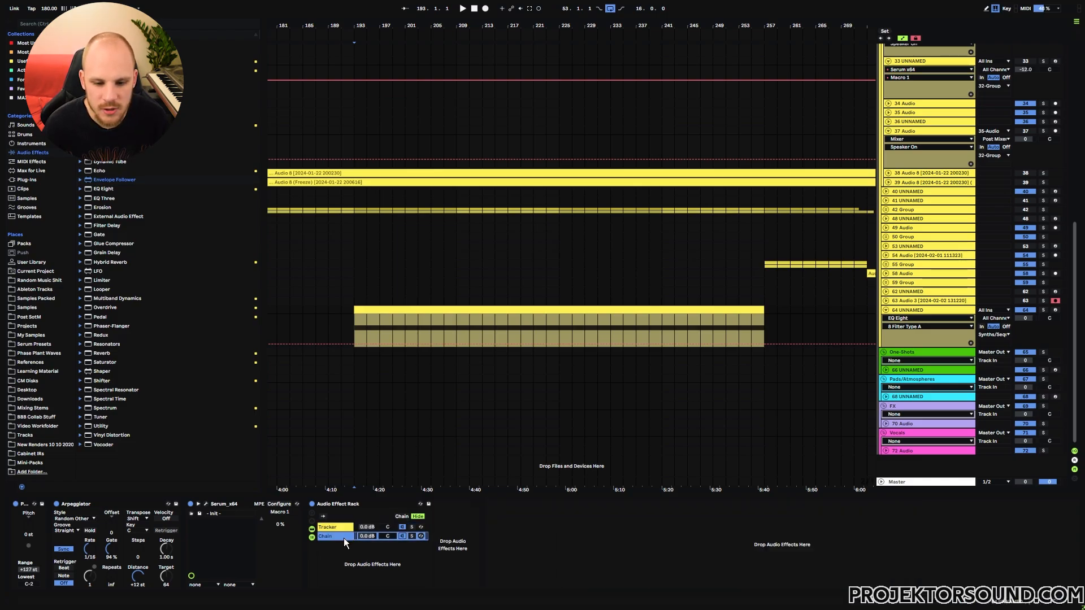
{"action": "left_click_drag", "start_coordinate": [108, 188], "coordinate": [517, 514]}
{"action": "left_click_drag", "start_coordinate": [438, 529], "coordinate": [440, 530]}
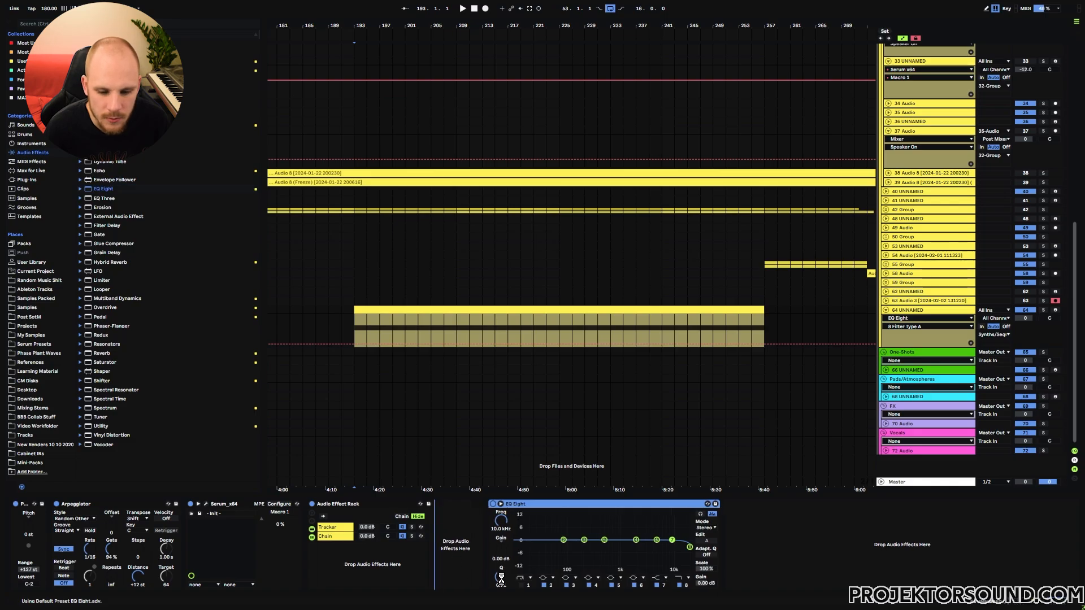
Step: Set the second chain's EQ Eight band 3 to a narrow boost at 80 Hz with 8.33 dB gain and Q 18.0
{"action": "left_click_drag", "start_coordinate": [509, 521], "coordinate": [511, 525]}
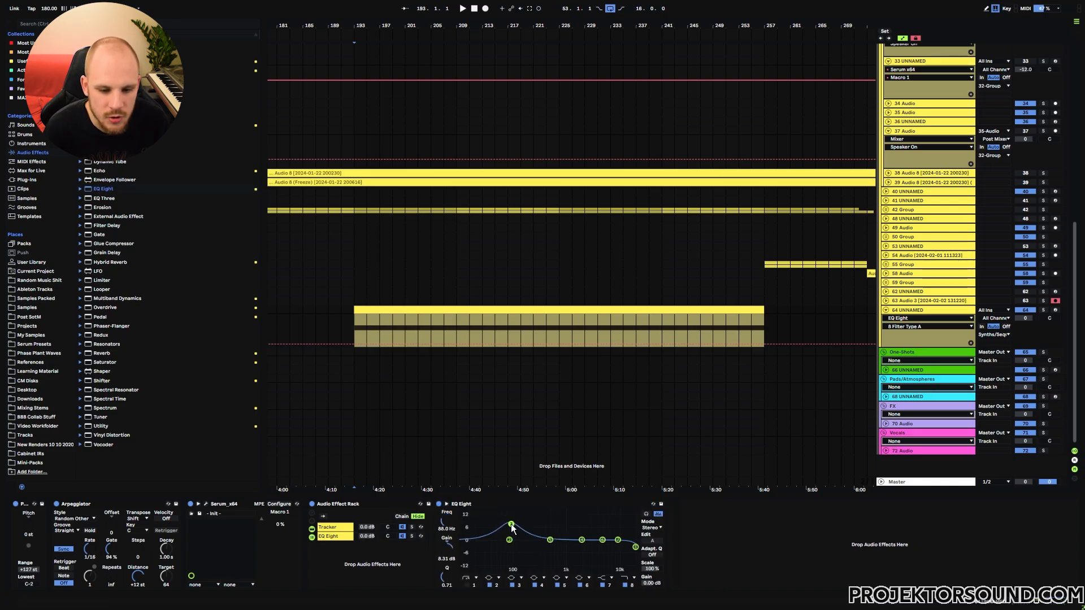
{"action": "left_click_drag", "start_coordinate": [446, 579], "coordinate": [447, 550]}
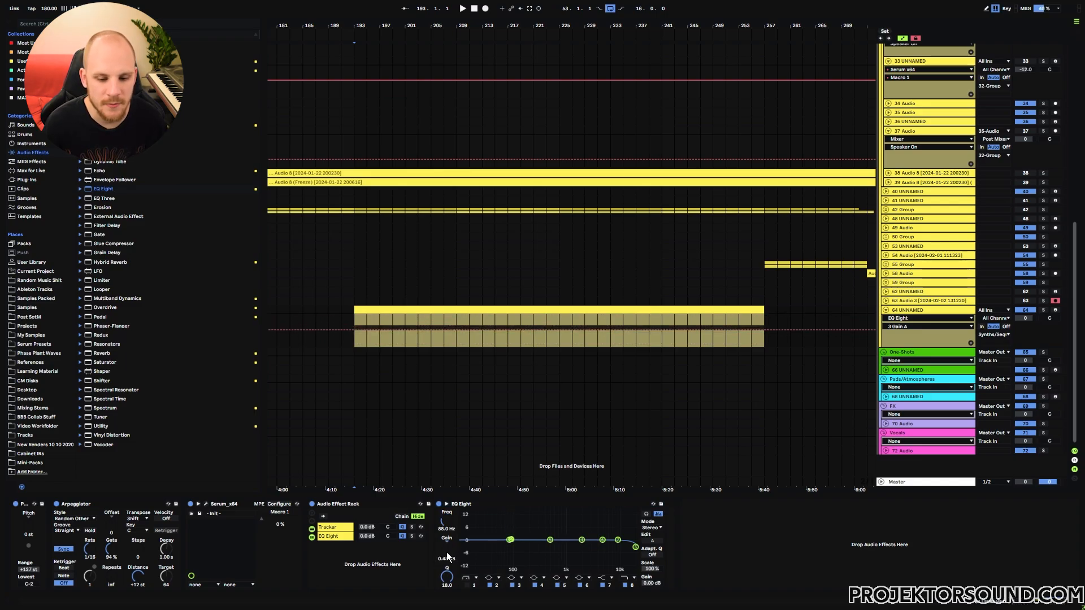
{"action": "left_click_drag", "start_coordinate": [448, 557], "coordinate": [447, 511]}
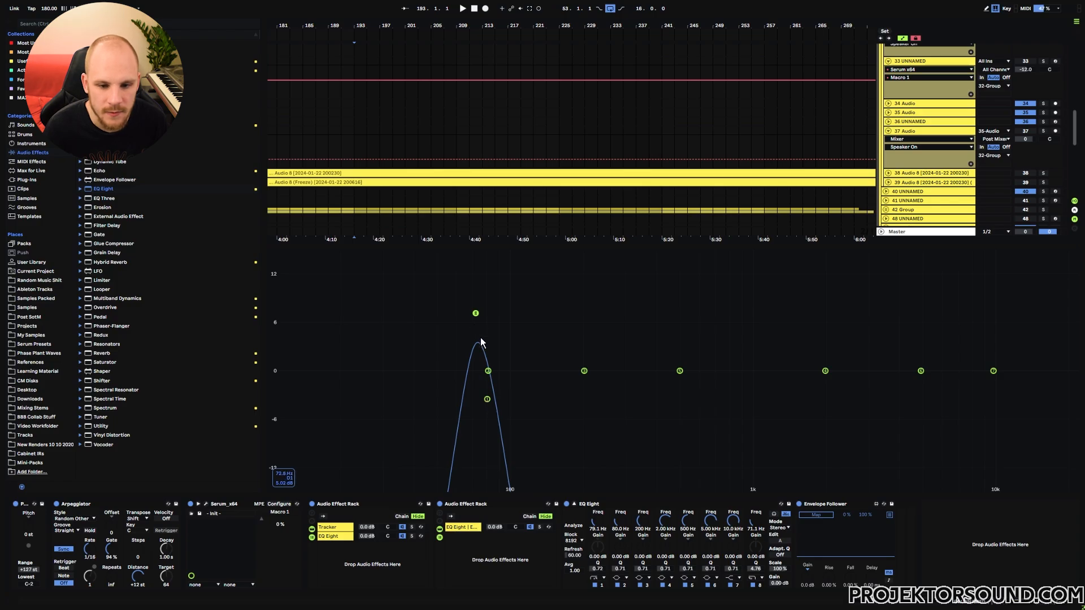
Step: Align the Tracker EQ Eight's bands 1, 2 and 8 at about 78 Hz, with Q 1.34 on the two cut bands
{"action": "left_click_drag", "start_coordinate": [475, 324], "coordinate": [487, 371]}
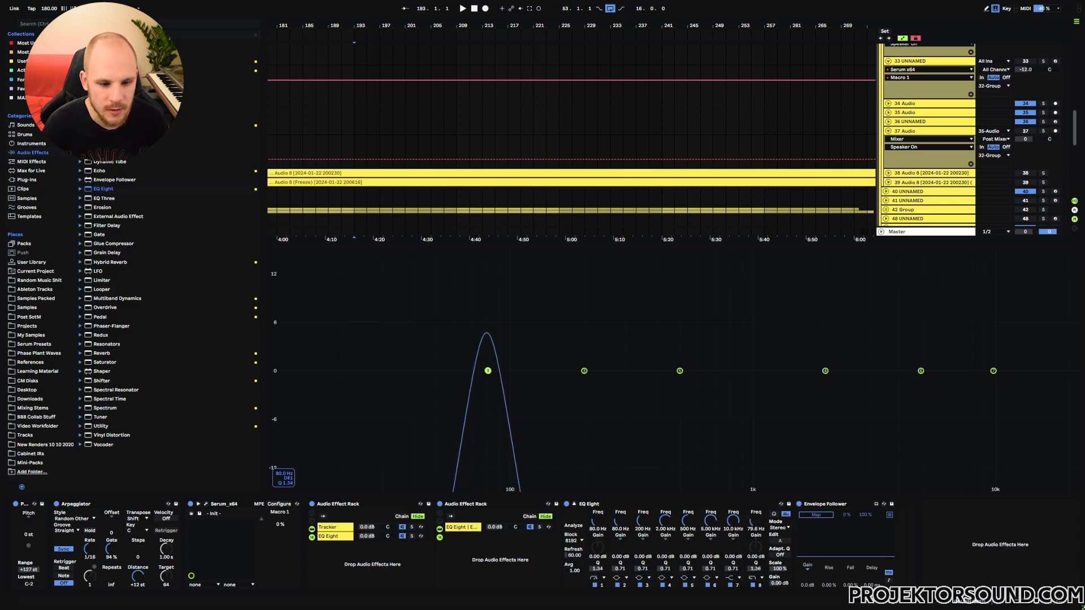
{"action": "left_click_drag", "start_coordinate": [487, 370], "coordinate": [487, 371]}
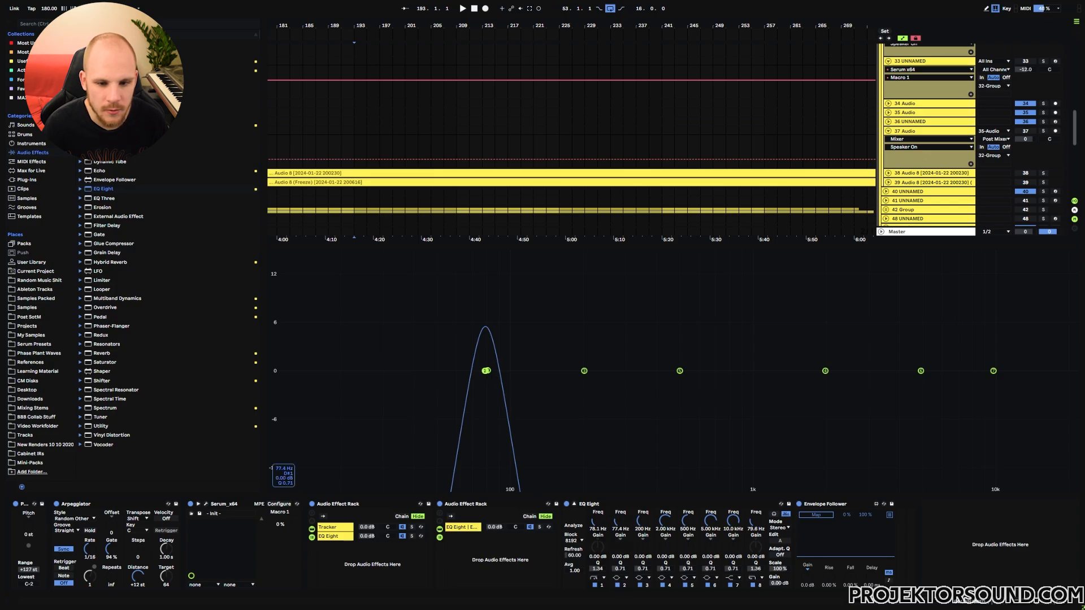
{"action": "scroll", "coordinate": [486, 371], "scroll_direction": "up", "scroll_amount": 5}
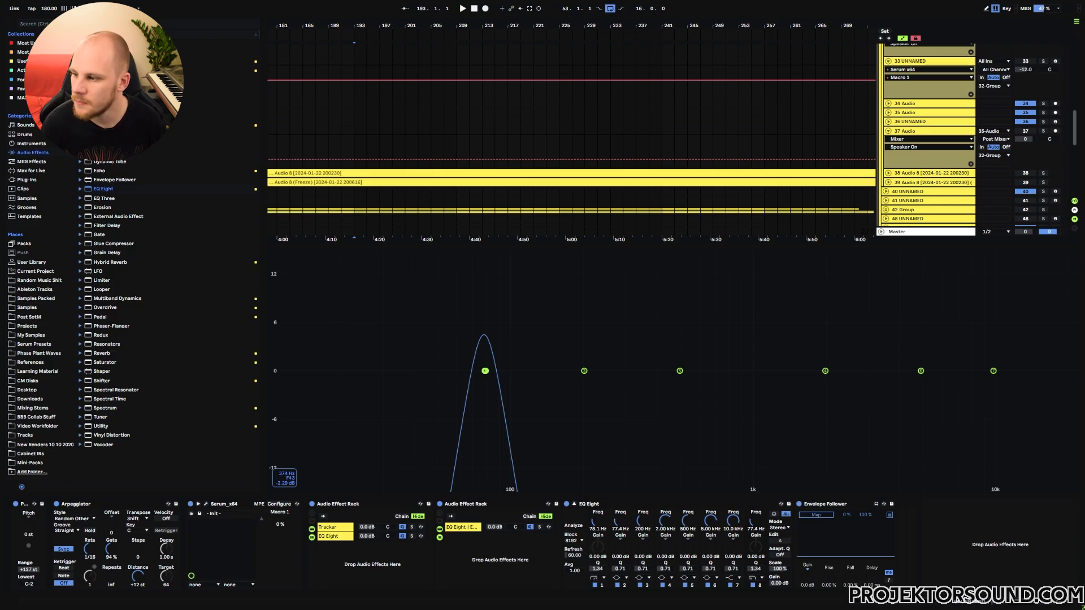
Step: Switch to the browser, look up the frequency of D#2 in the musical note table, and return to Ableton Live
{"action": "key", "text": "alt+Tab"}
{"action": "scroll", "coordinate": [656, 441], "scroll_direction": "down", "scroll_amount": 2}
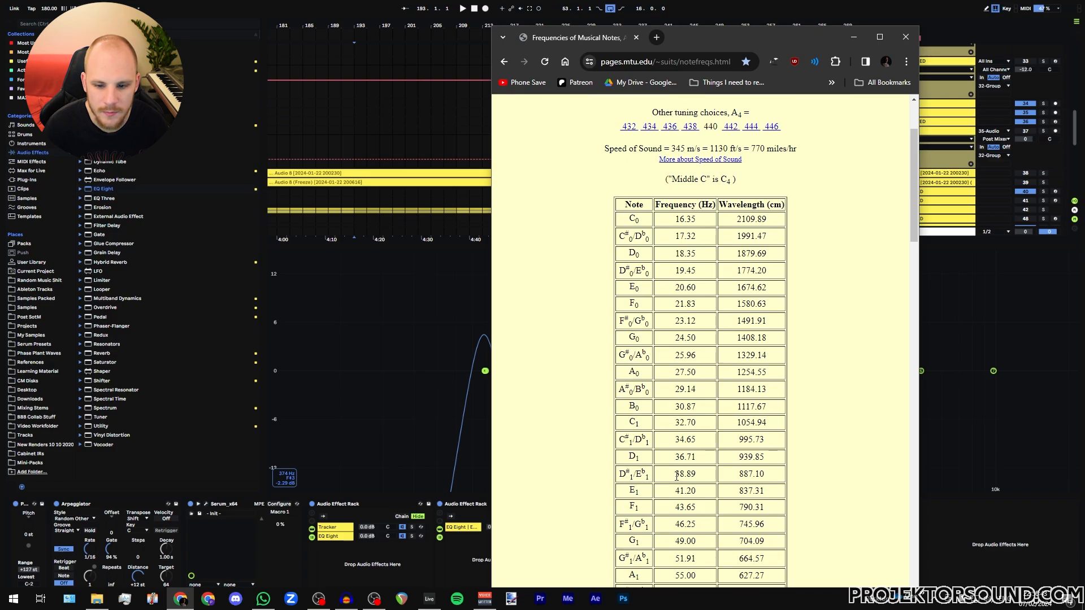
{"action": "scroll", "coordinate": [676, 480], "scroll_direction": "down", "scroll_amount": 4}
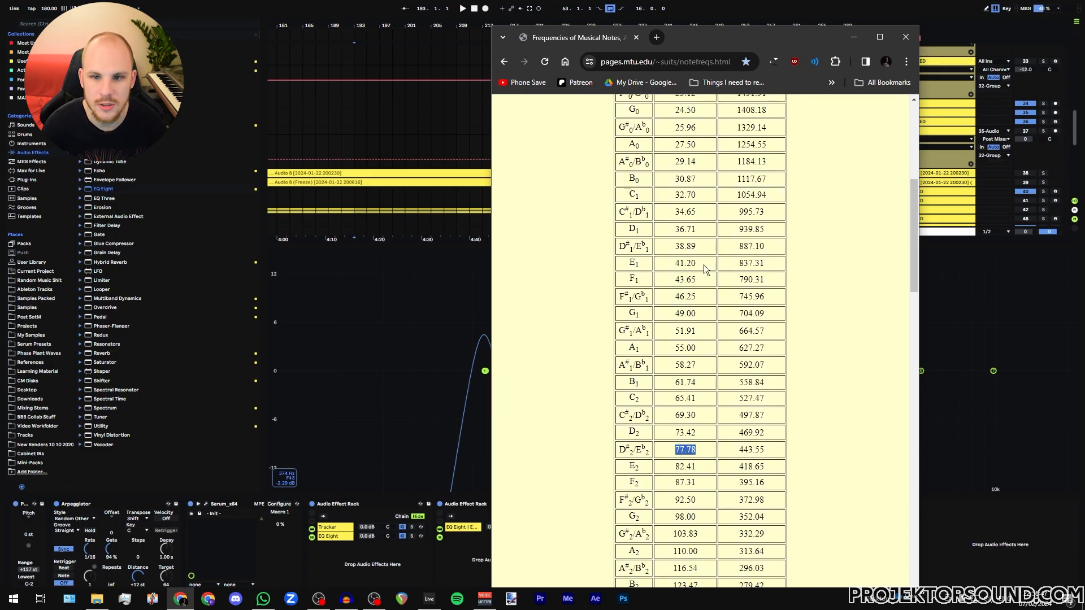
{"action": "left_click", "coordinate": [854, 37]}
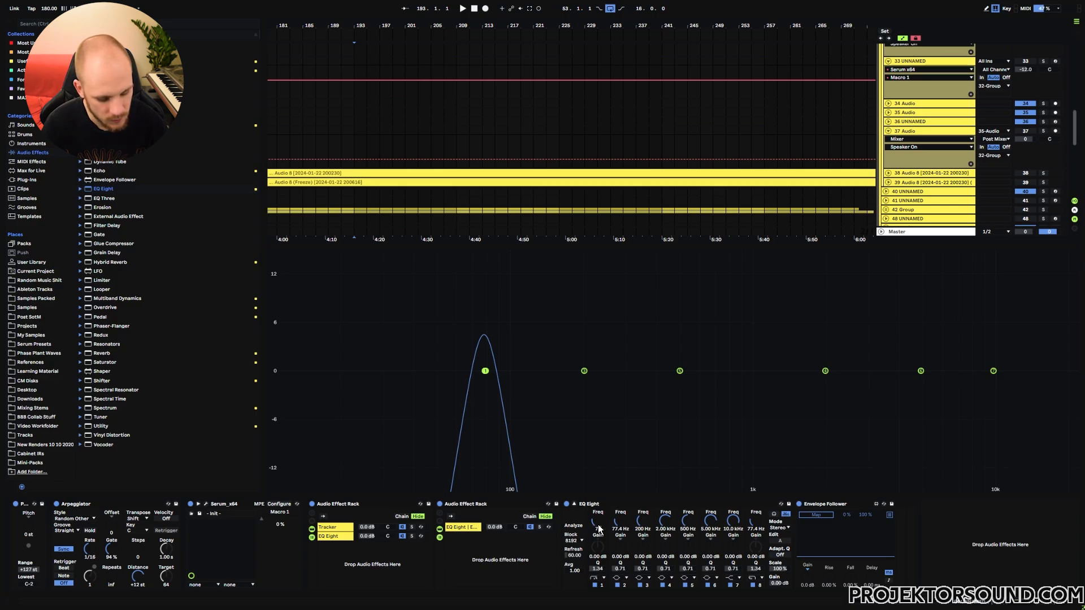
Step: Set the Tracker EQ Eight's cut frequency and the second chain's EQ Eight band 3 frequency to 77.7 Hz
{"action": "left_click_drag", "start_coordinate": [600, 530], "coordinate": [600, 526]}
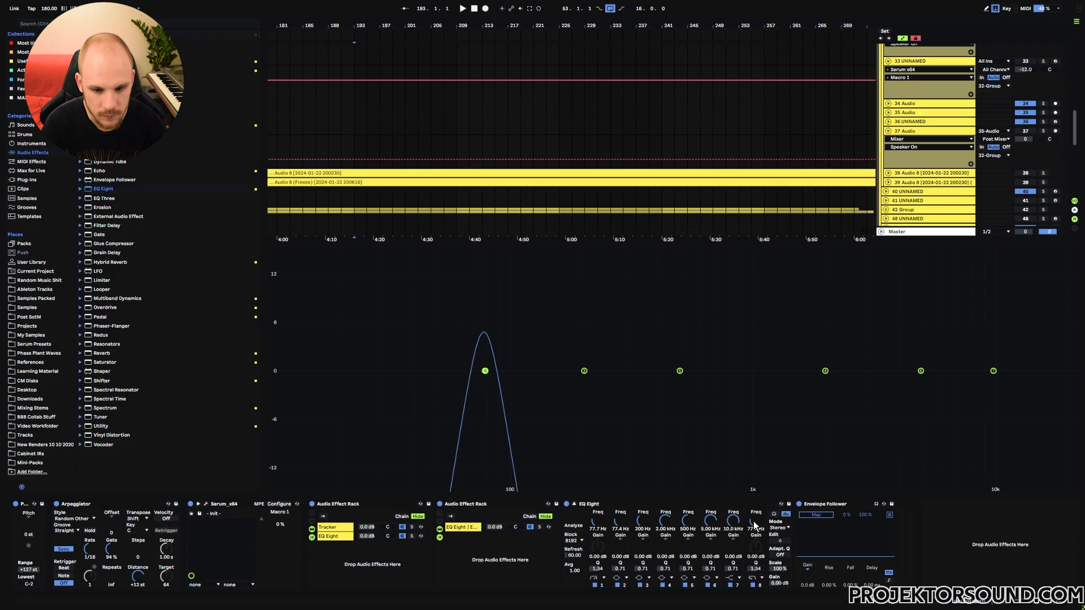
{"action": "left_click", "coordinate": [339, 537]}
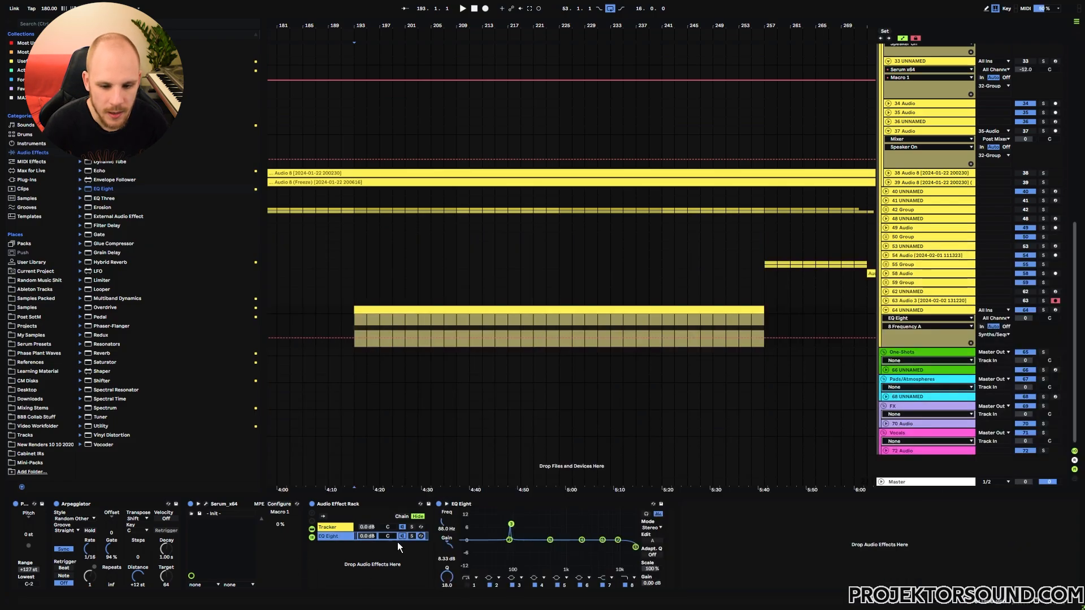
{"action": "left_click", "coordinate": [446, 523]}
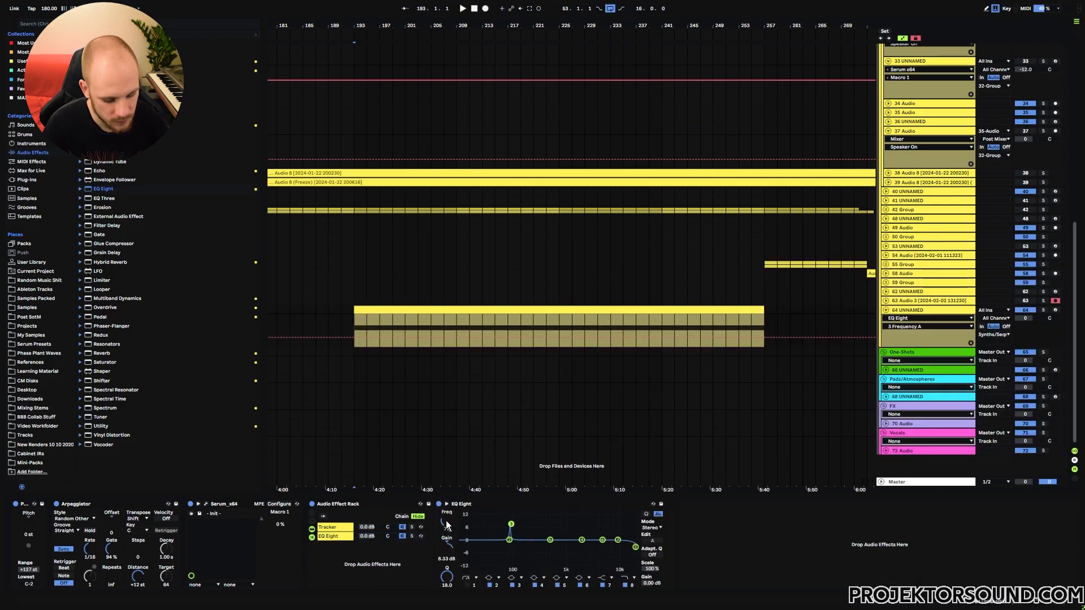
Step: Map the Tracker chain's Envelope Follower to the second chain's EQ Eight band 3 gain, with a minimum of 50 %
{"action": "left_click", "coordinate": [342, 528]}
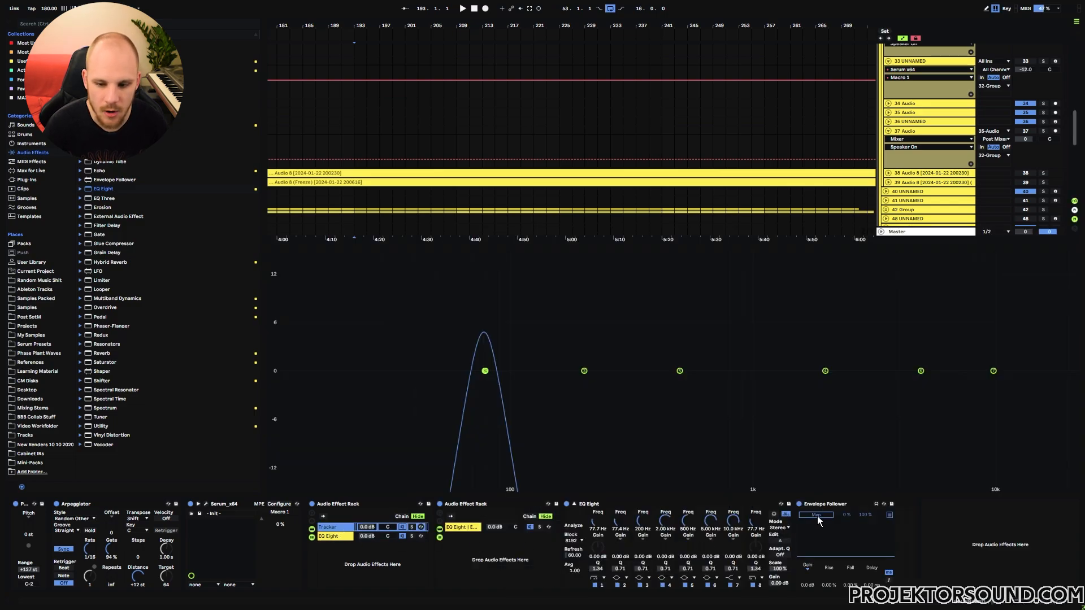
{"action": "left_click", "coordinate": [339, 537]}
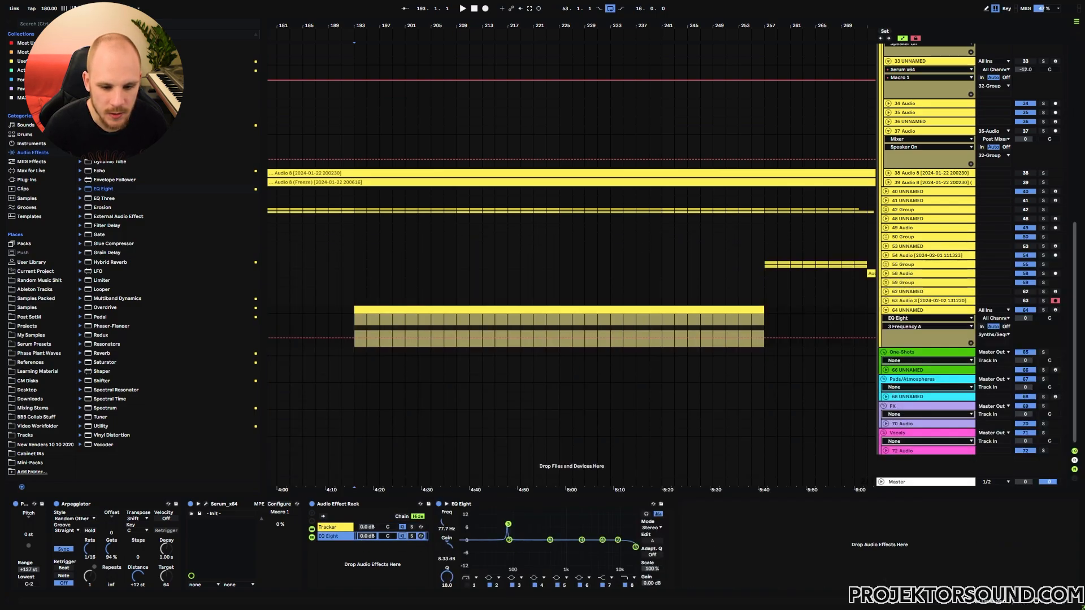
{"action": "left_click", "coordinate": [333, 528]}
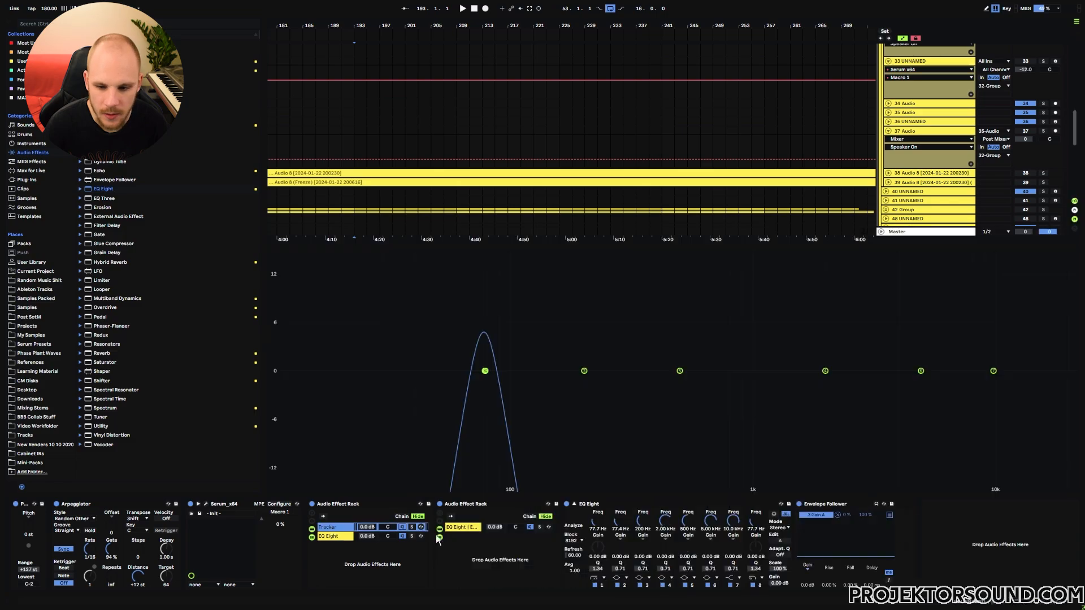
{"action": "left_click", "coordinate": [846, 515]}
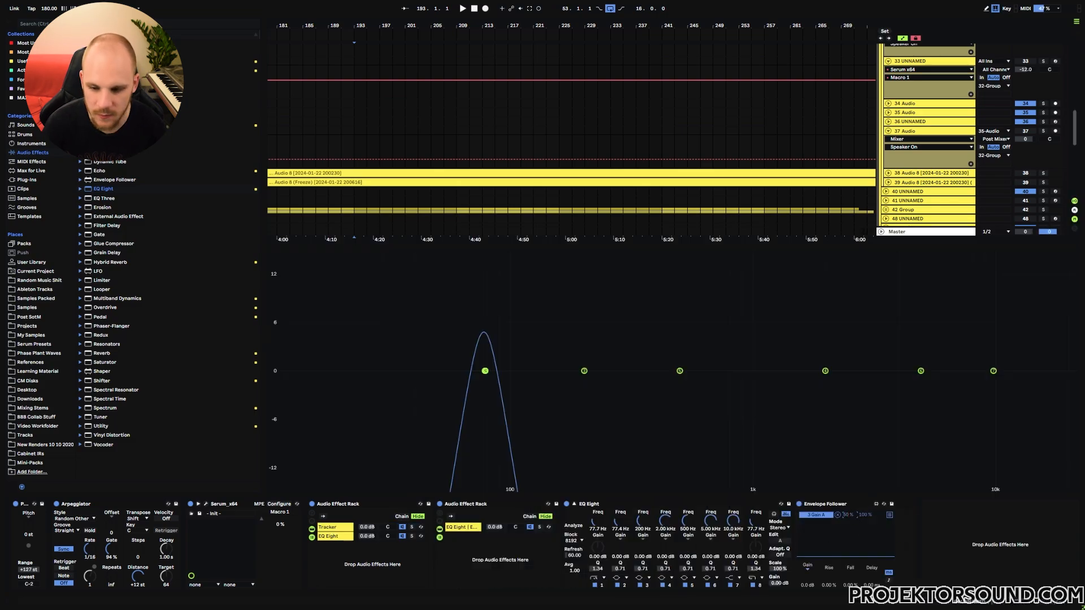
Step: Play the sequence and check the envelope-controlled EQ band in the second chain and the band-pass in the Tracker chain
{"action": "left_click", "coordinate": [341, 536]}
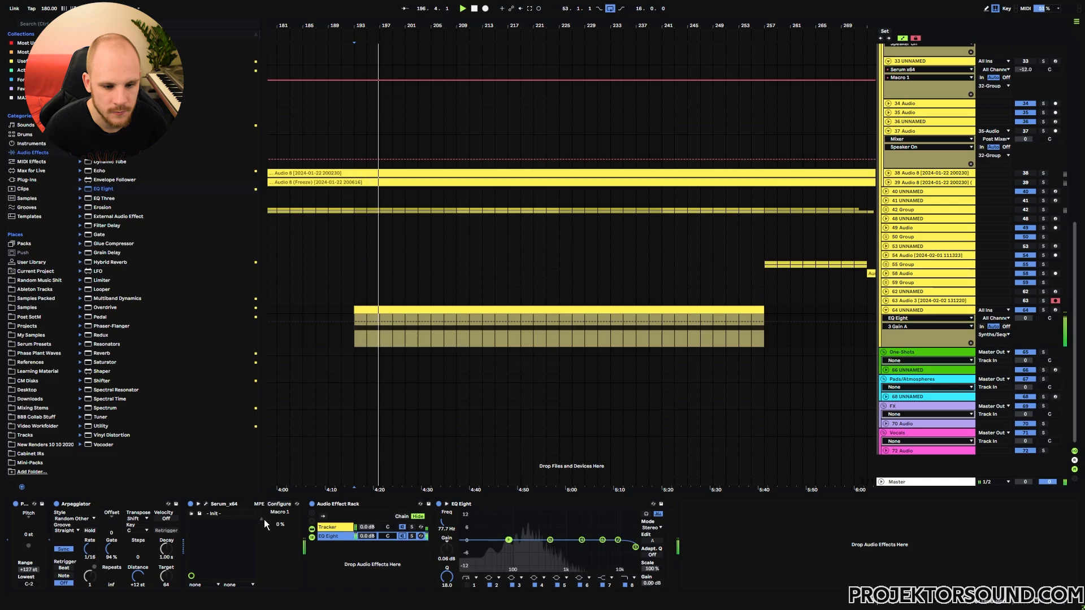
{"action": "mouse_move", "coordinate": [261, 519]}
{"action": "left_mouse_down"}
{"action": "mouse_move", "coordinate": [286, 519]}
{"action": "mouse_move", "coordinate": [261, 519]}
{"action": "left_mouse_up"}
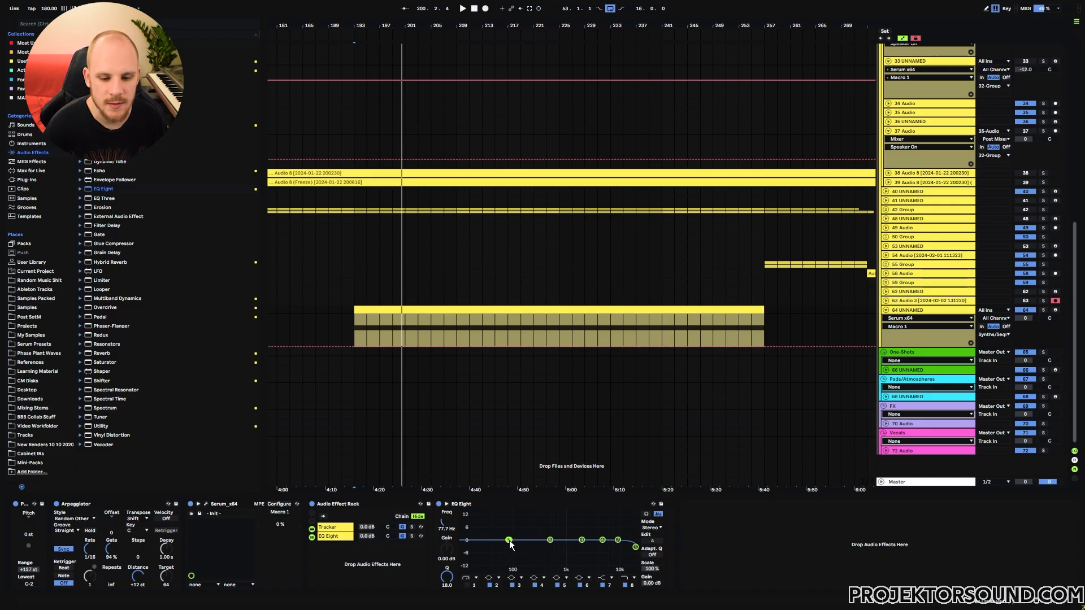
{"action": "left_click", "coordinate": [333, 529]}
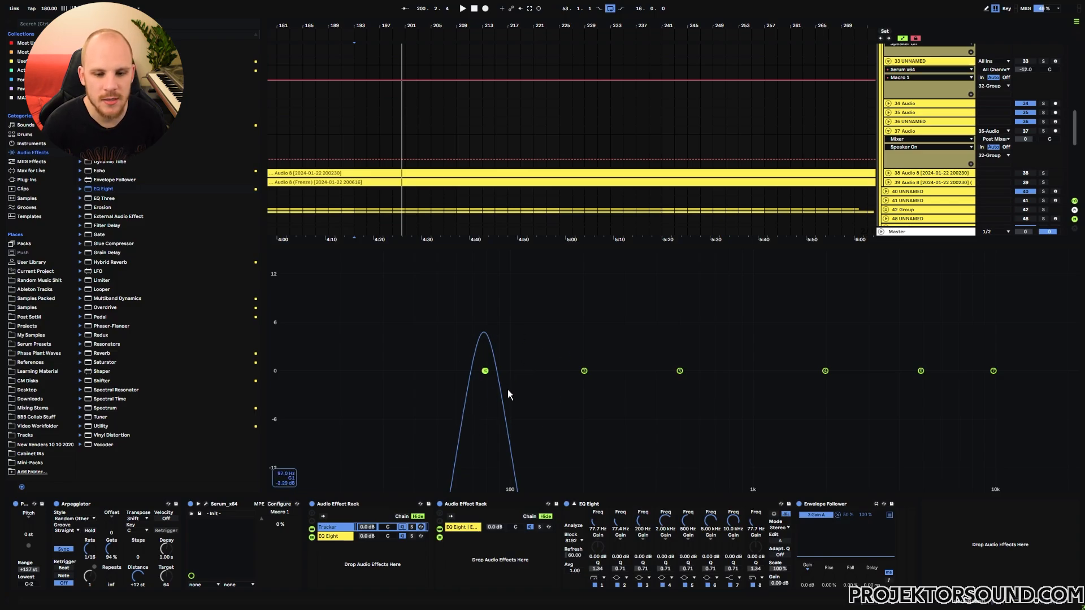
{"action": "left_click", "coordinate": [464, 565]}
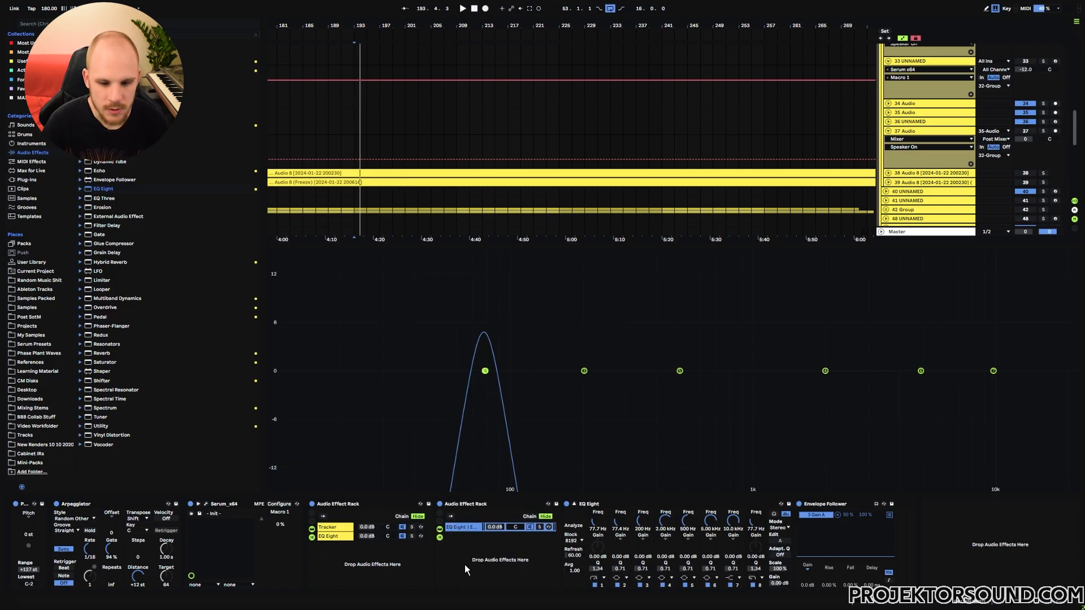
Step: Duplicate the Tracker's nested chain with the EQ Eight and Envelope Follower, and clear the copy's envelope mapping
{"action": "key", "text": "ctrl+d"}
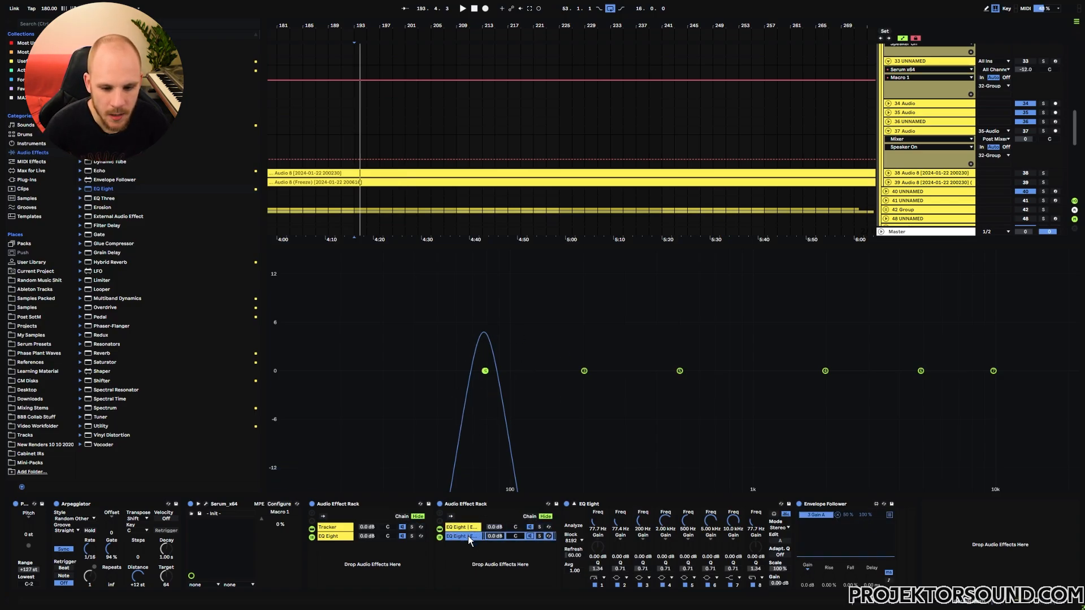
{"action": "left_click", "coordinate": [838, 515]}
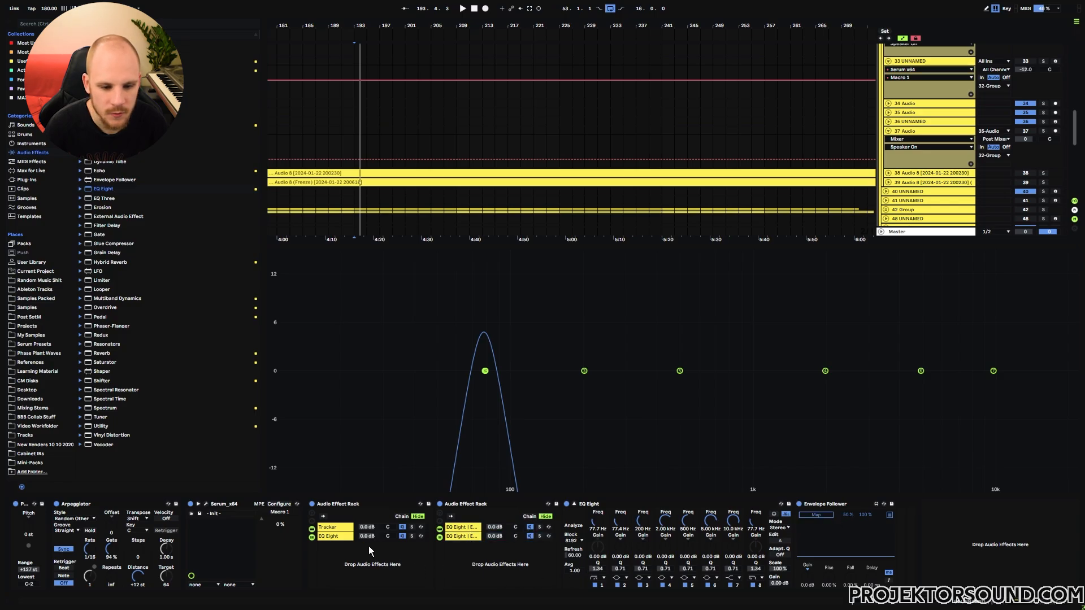
Step: Group the EQ Eight of the outer rack's second chain into its own nested rack and show its chain list
{"action": "left_click", "coordinate": [334, 536]}
{"action": "left_click", "coordinate": [473, 504]}
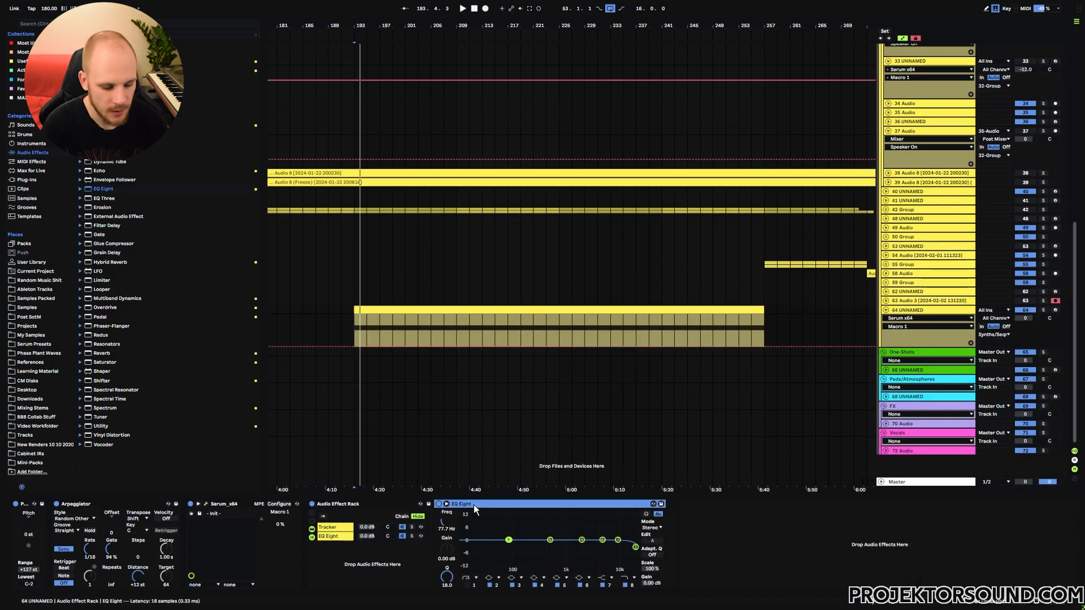
{"action": "key", "text": "ctrl+g"}
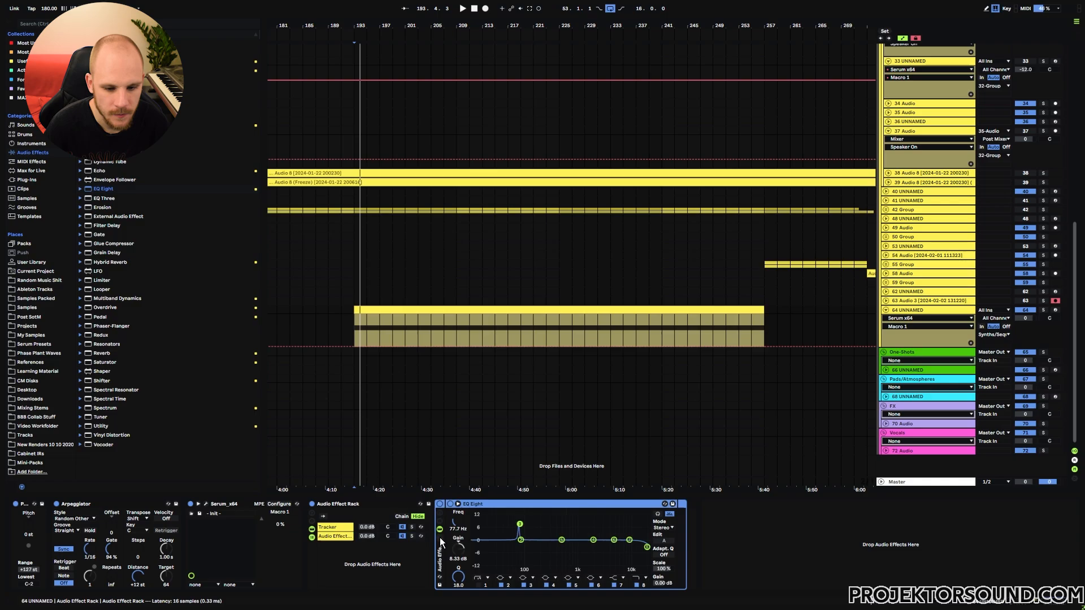
{"action": "left_click", "coordinate": [440, 537]}
{"action": "left_click", "coordinate": [466, 527]}
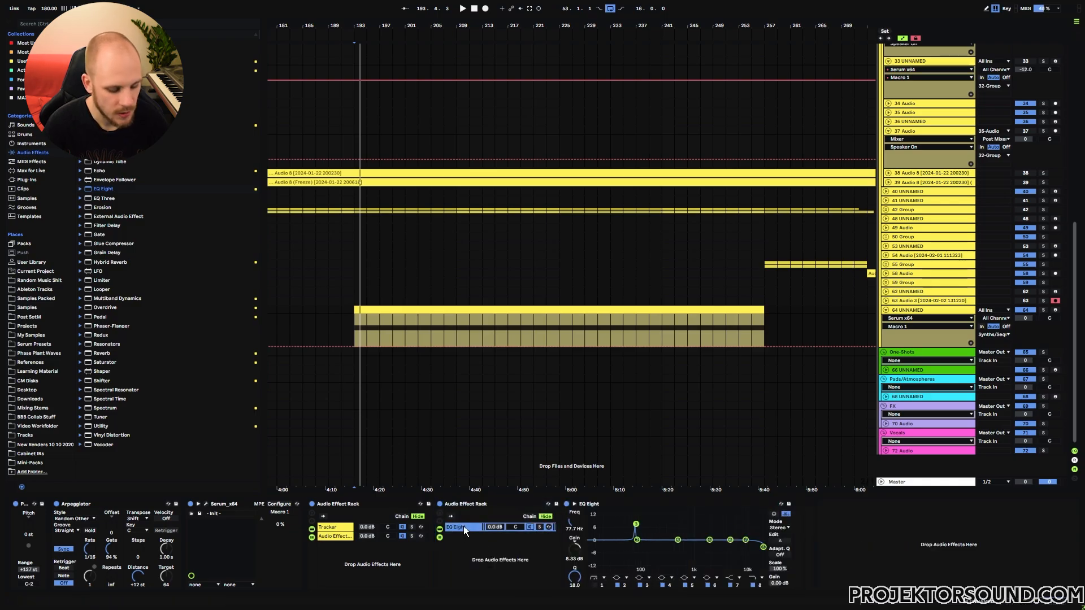
Step: Rename the first chain in both nested racks to 1
{"action": "key", "text": "ctrl+r"}
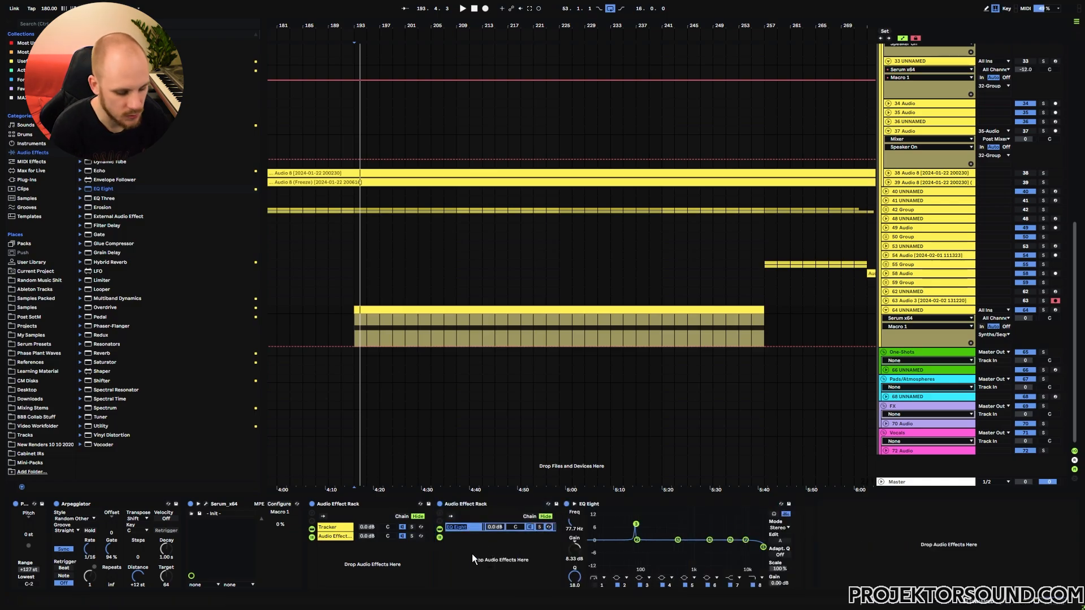
{"action": "left_click", "coordinate": [331, 528]}
{"action": "left_click", "coordinate": [463, 528]}
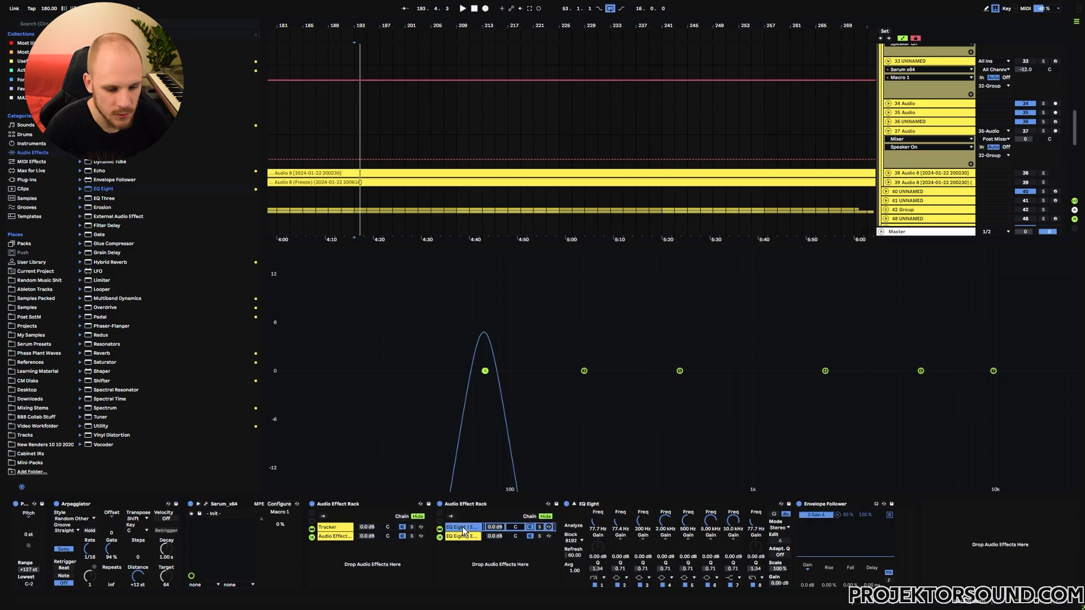
{"action": "key", "text": "ctrl+r"}
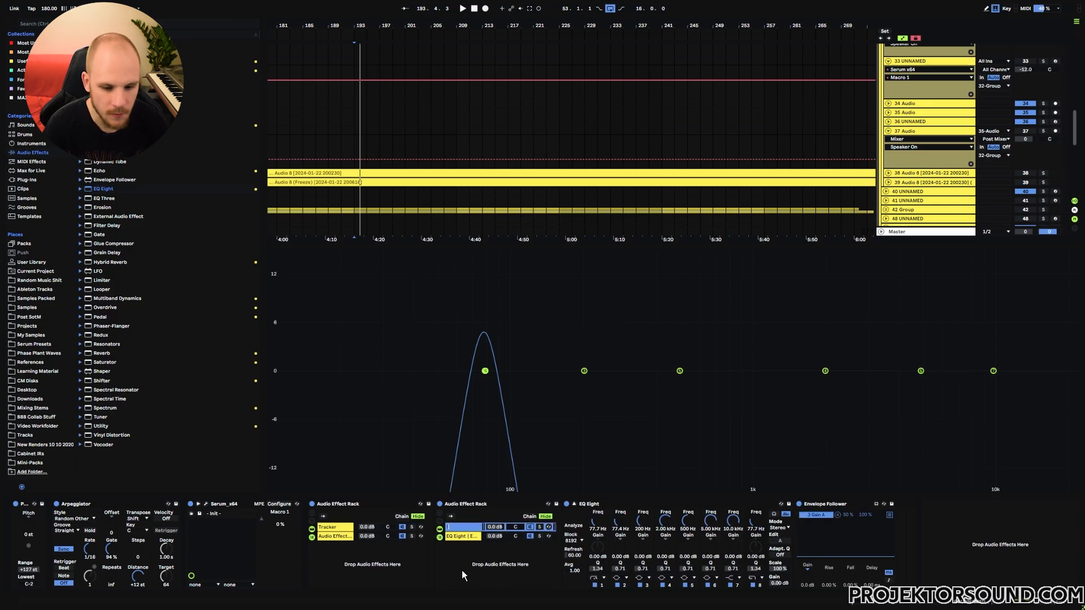
Step: Duplicate chain 1 in the nested rack of the outer rack's second chain and rename the copy to 2
{"action": "left_click", "coordinate": [331, 538]}
{"action": "left_click", "coordinate": [453, 529]}
{"action": "left_click", "coordinate": [459, 537]}
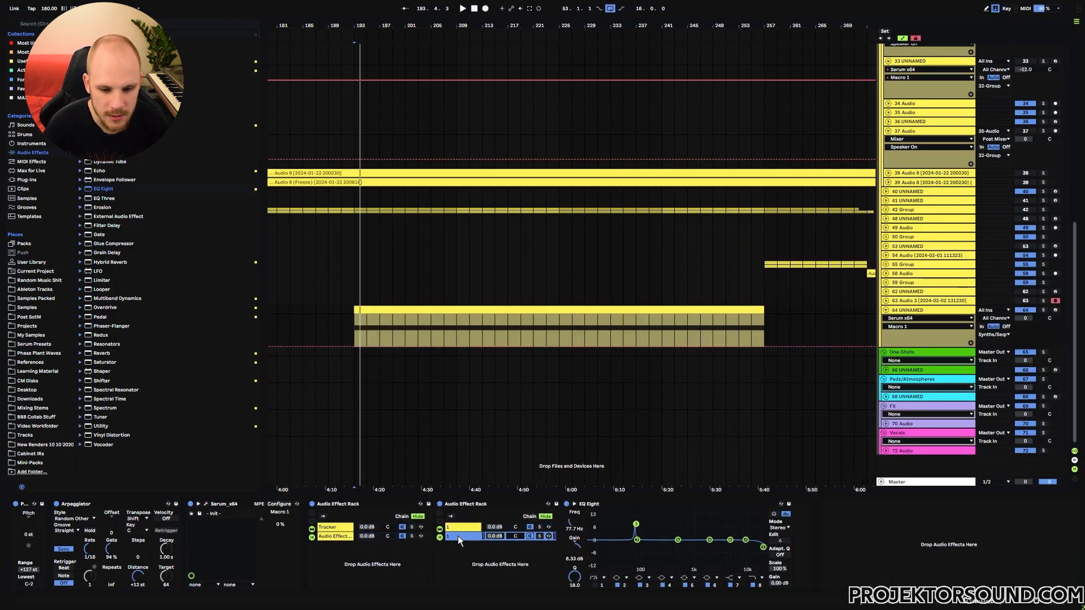
{"action": "key", "text": "ctrl+r"}
{"action": "type", "text": "\""}
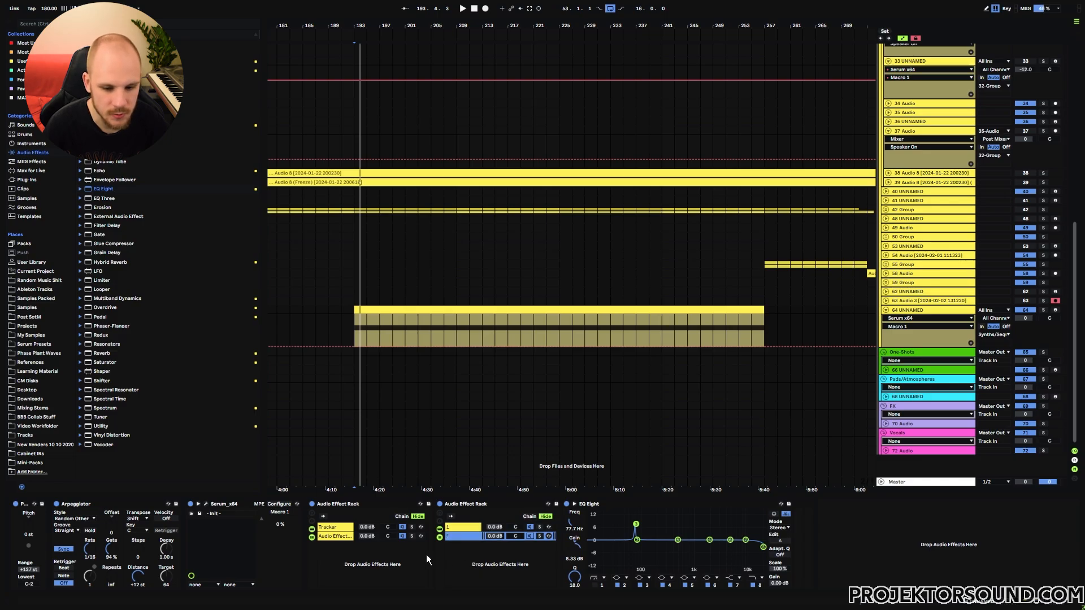
Step: Rename the Tracker's second nested chain to 2 and the outer rack's second chain to Resonator
{"action": "left_click", "coordinate": [334, 528]}
{"action": "left_click", "coordinate": [465, 537]}
{"action": "key", "text": "ctrl+r"}
{"action": "type", "text": "2"}
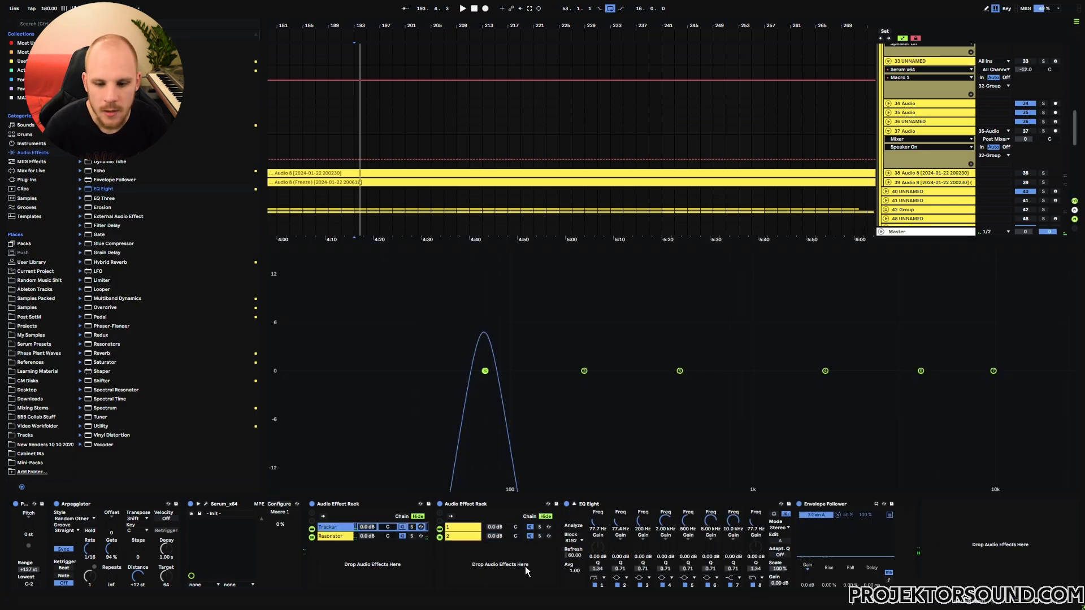
Step: Set bands 1 and 8 of the EQ Eight in the Tracker's chain 2 to 156 Hz
{"action": "left_click", "coordinate": [456, 537]}
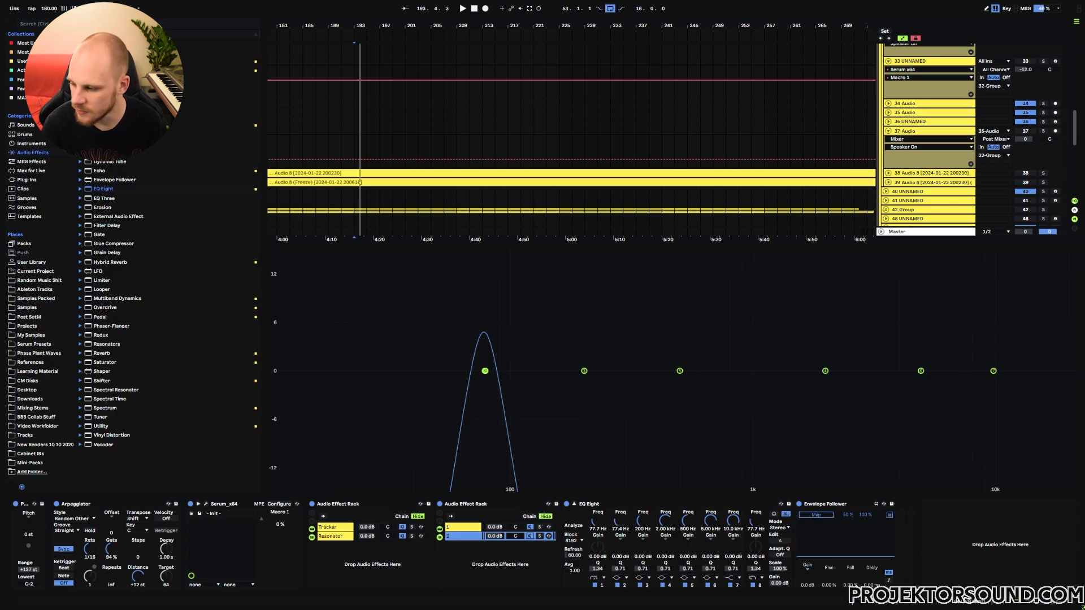
{"action": "left_click", "coordinate": [596, 524]}
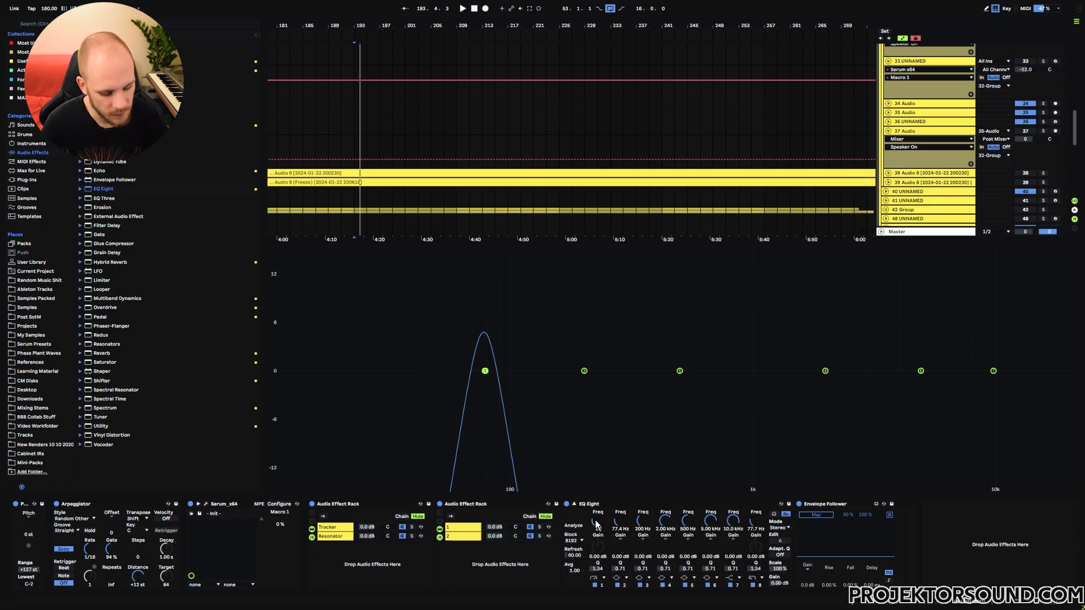
{"action": "type", "text": "156"}
{"action": "key", "text": "Return"}
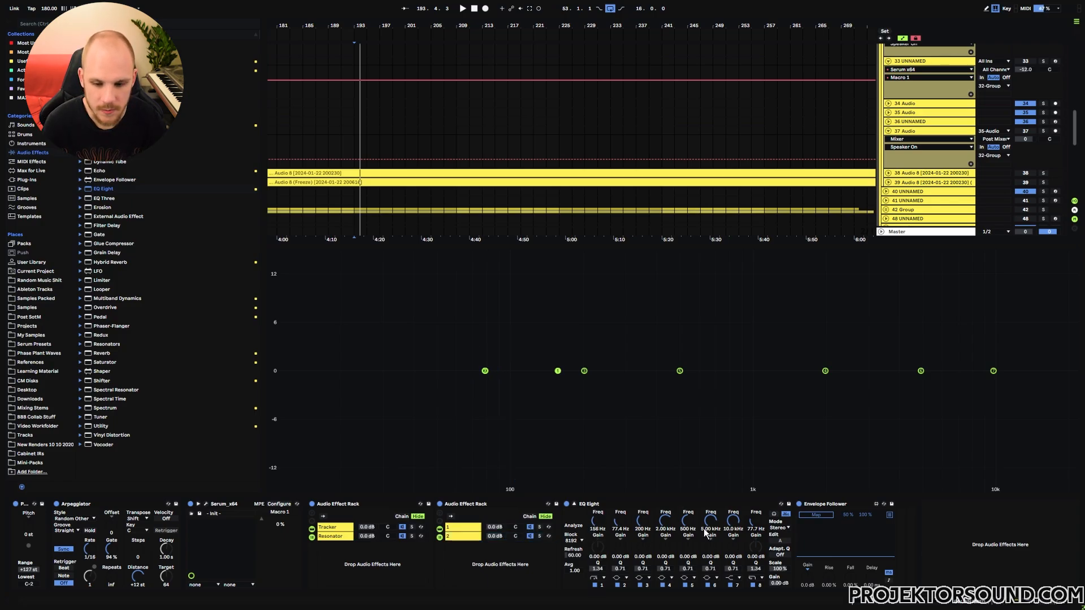
{"action": "left_click", "coordinate": [753, 523]}
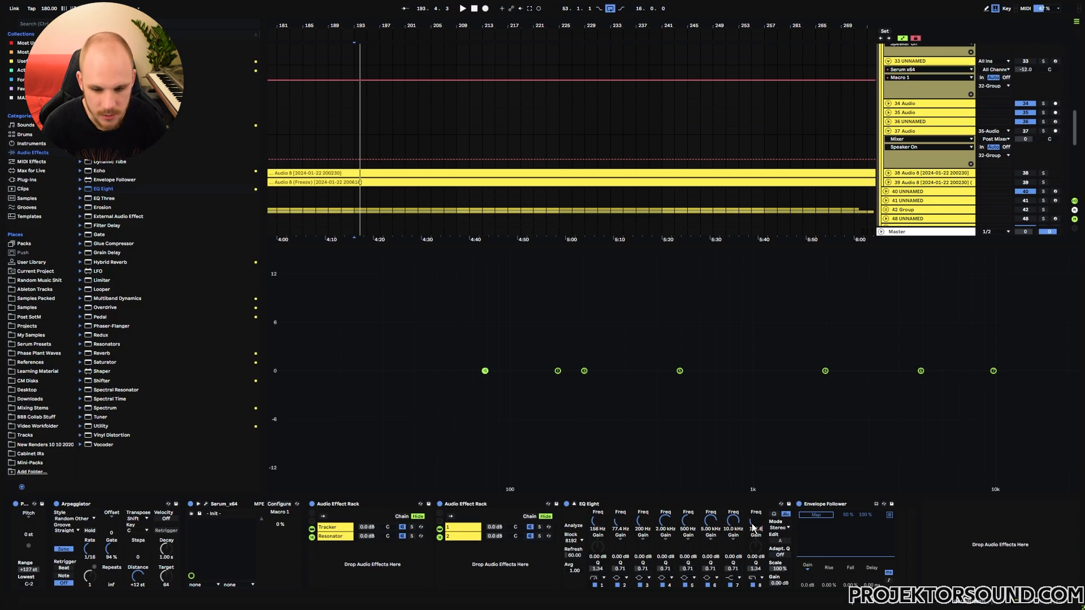
{"action": "key", "text": "Return"}
Step: Turn off the unused EQ Eight bands, leaving bands 1 and 8 on in the Tracker chains and band 3 in the Resonator chains
{"action": "left_click", "coordinate": [730, 585]}
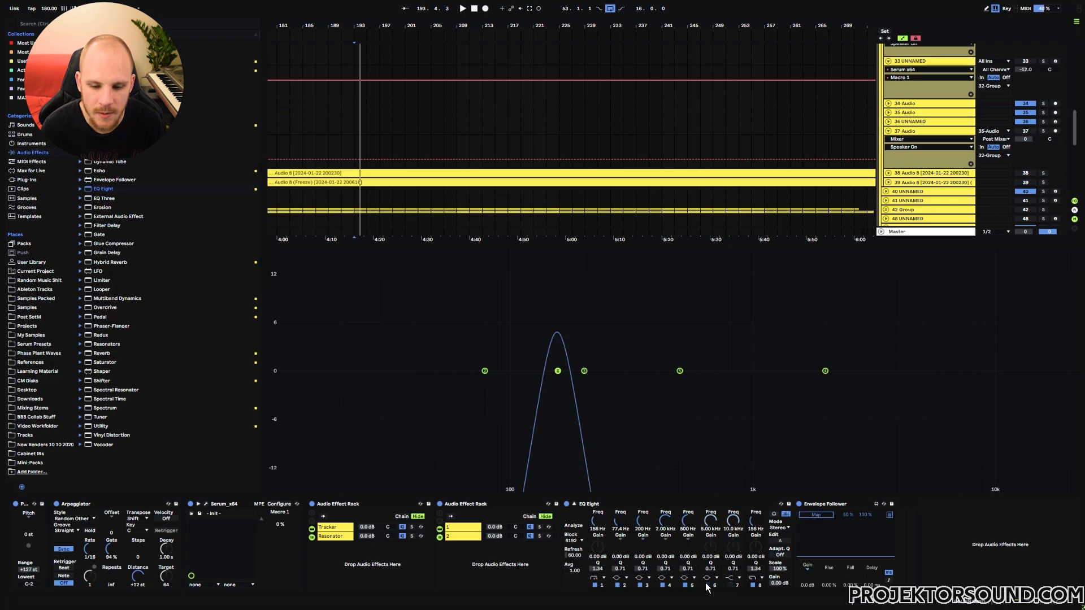
{"action": "left_click", "coordinate": [684, 585]}
{"action": "left_click", "coordinate": [663, 585]}
{"action": "left_click", "coordinate": [640, 585]}
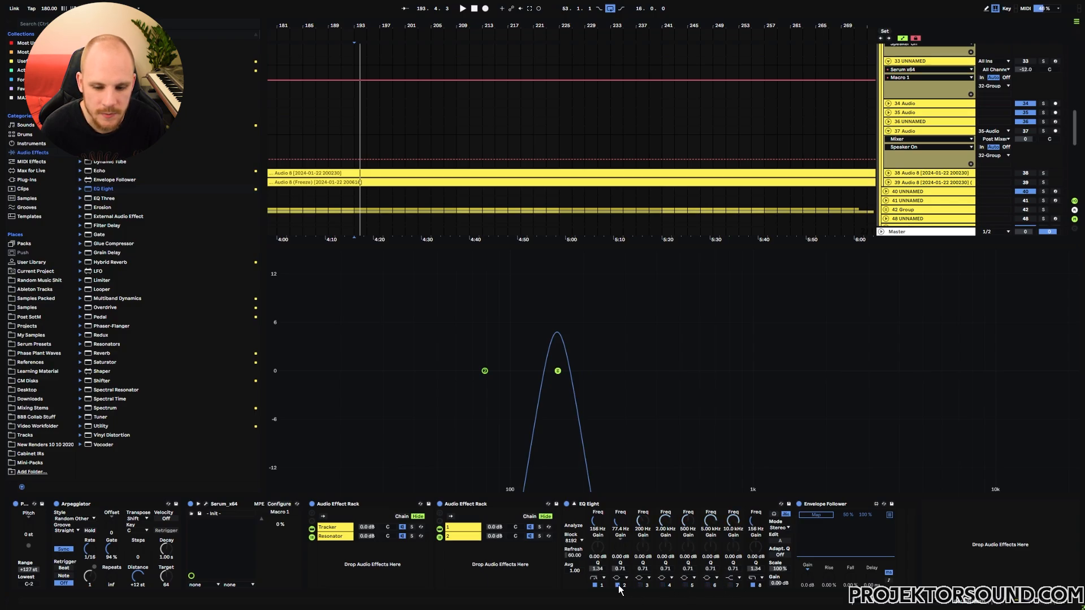
{"action": "left_click", "coordinate": [617, 586]}
{"action": "left_click", "coordinate": [469, 529]}
{"action": "left_click_drag", "start_coordinate": [624, 589], "coordinate": [687, 589]}
Step: Set band 3 of Resonator chain 2's EQ Eight to 156 Hz and map the Tracker chain 2 Envelope Follower to its gain
{"action": "left_click", "coordinate": [574, 504]}
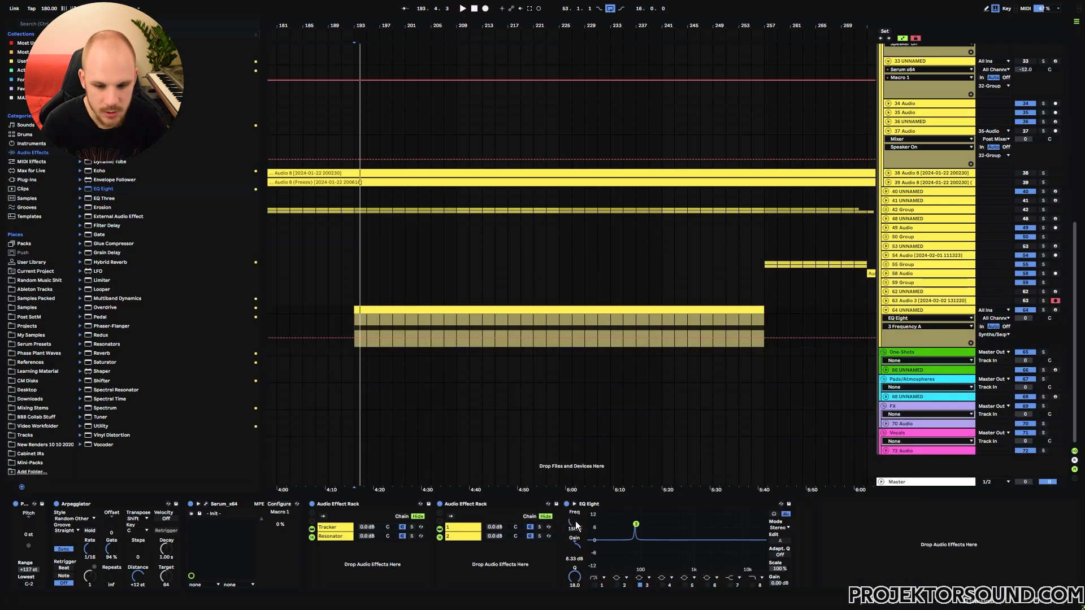
{"action": "key", "text": "Return"}
{"action": "left_click", "coordinate": [334, 528]}
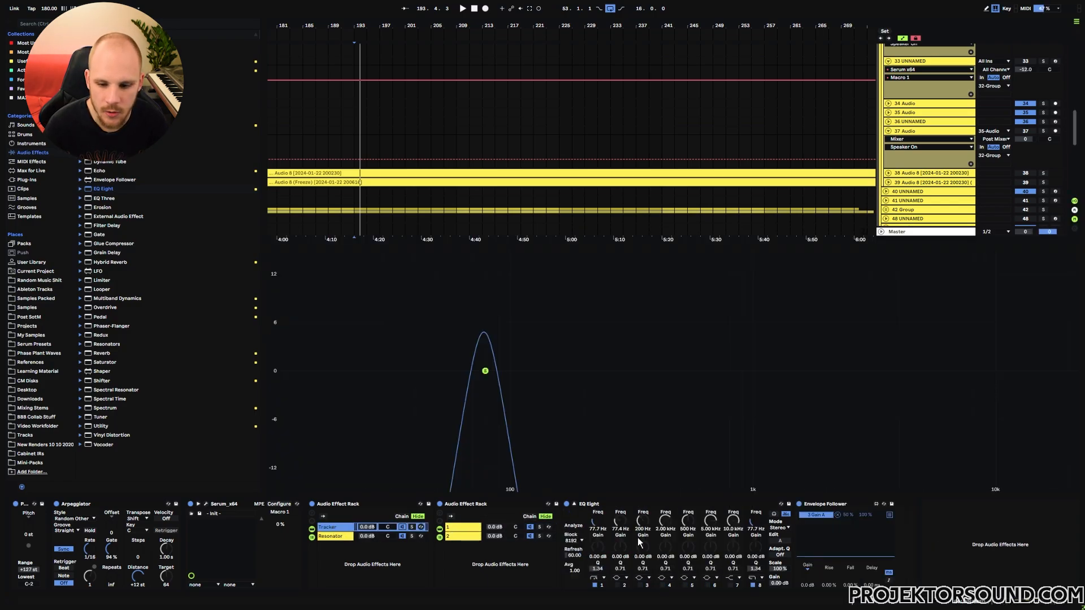
{"action": "left_click", "coordinate": [450, 538]}
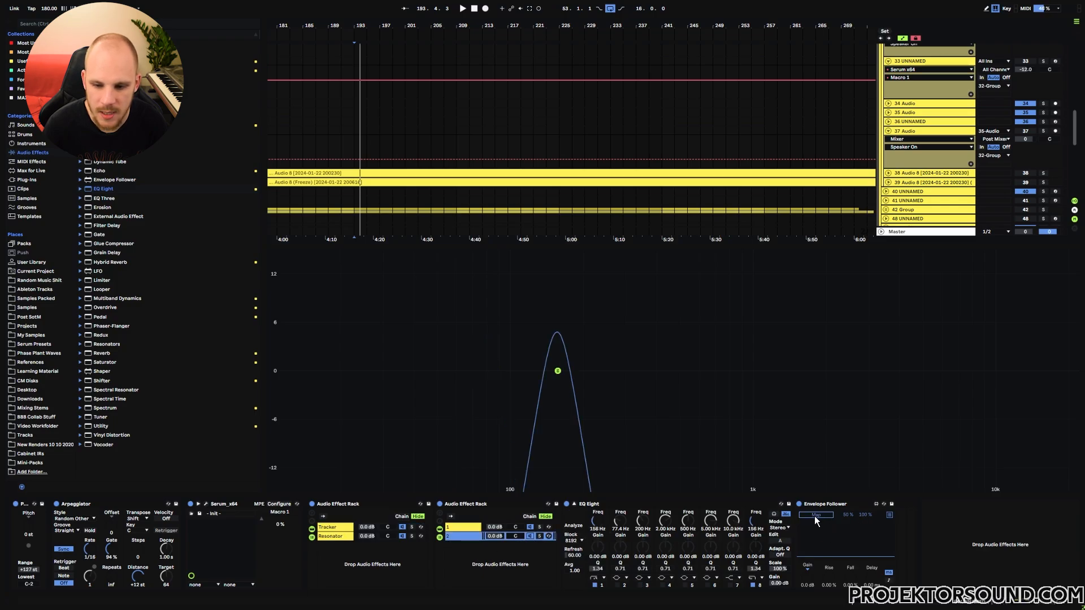
{"action": "left_click", "coordinate": [354, 535]}
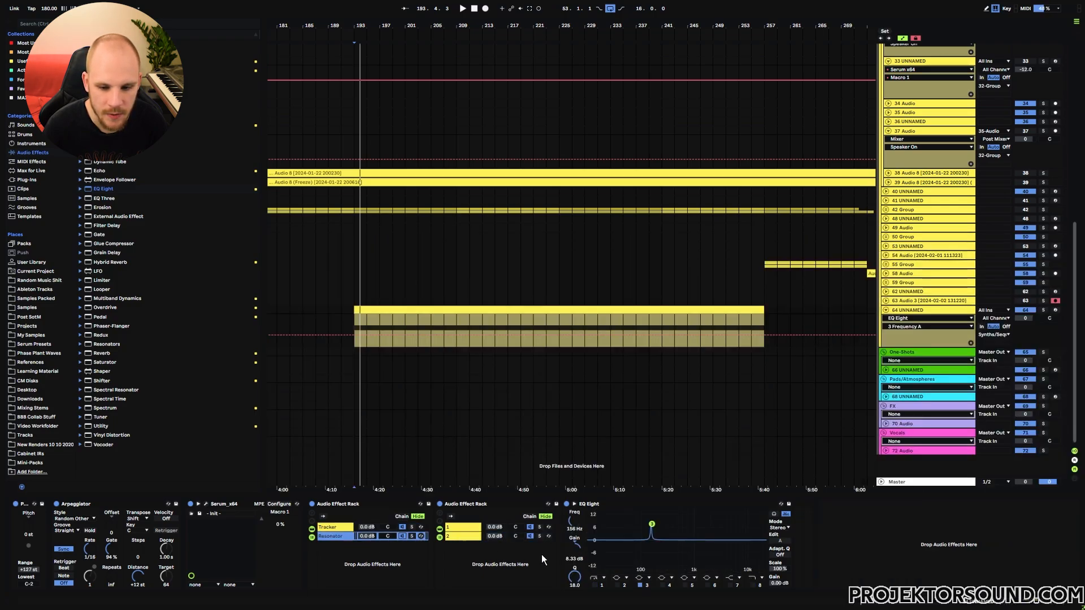
{"action": "double_click", "coordinate": [575, 553]}
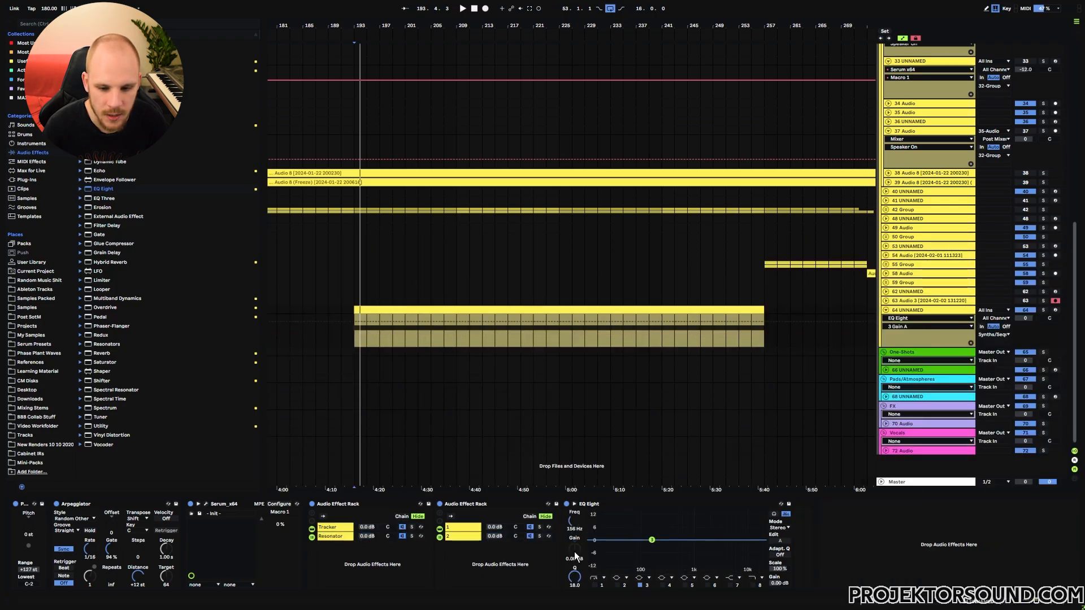
Step: Review the Resonator and Tracker chains, and switch the outer bands of Resonator chain 1's EQ Eight to bell filters
{"action": "left_click", "coordinate": [459, 527]}
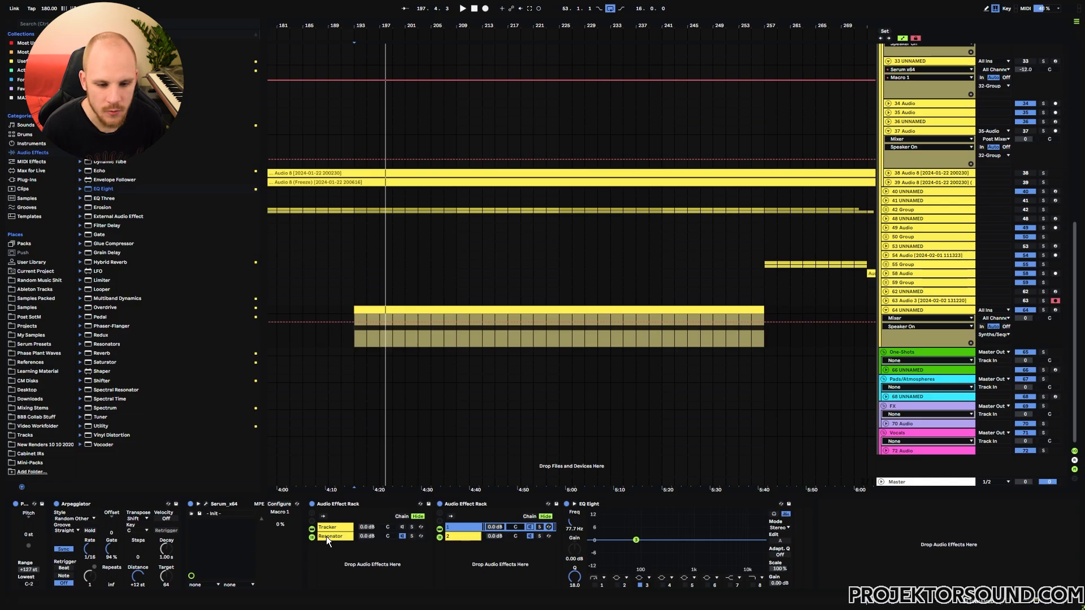
{"action": "left_click", "coordinate": [353, 528]}
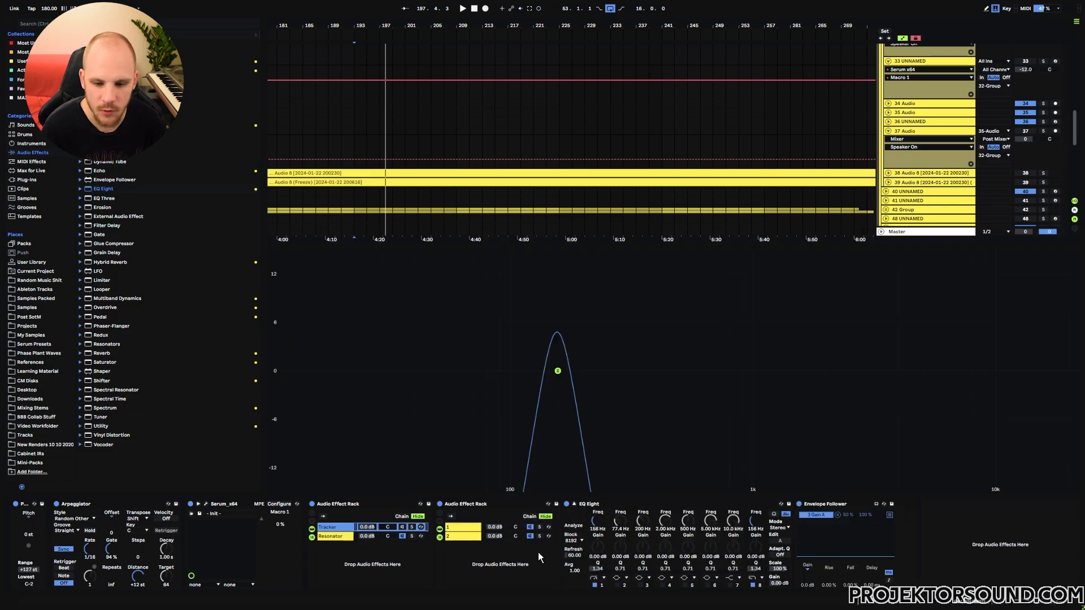
{"action": "left_click", "coordinate": [362, 537]}
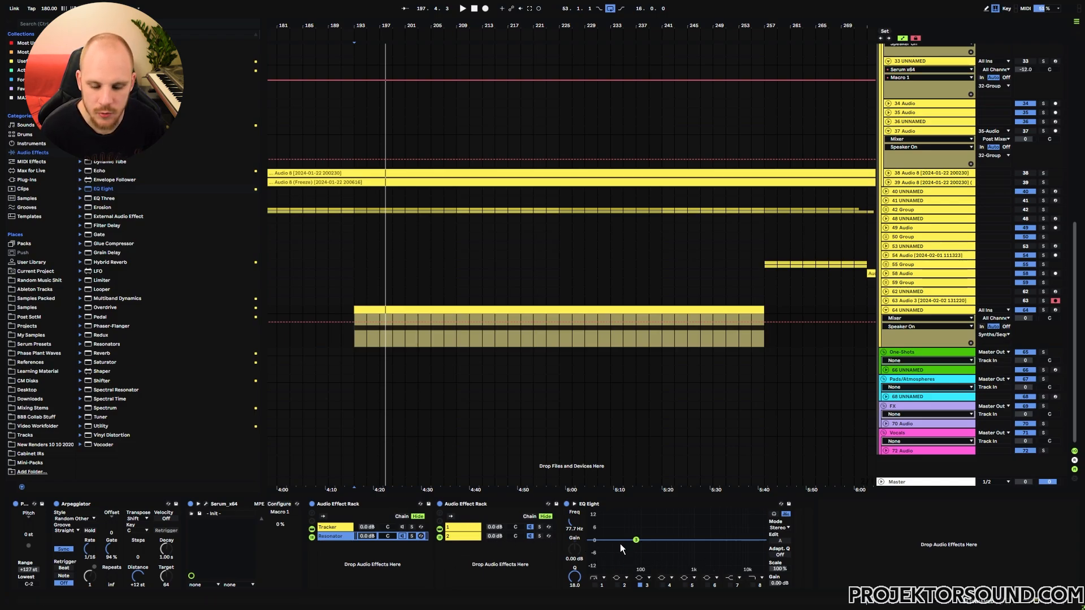
{"action": "left_click", "coordinate": [464, 529]}
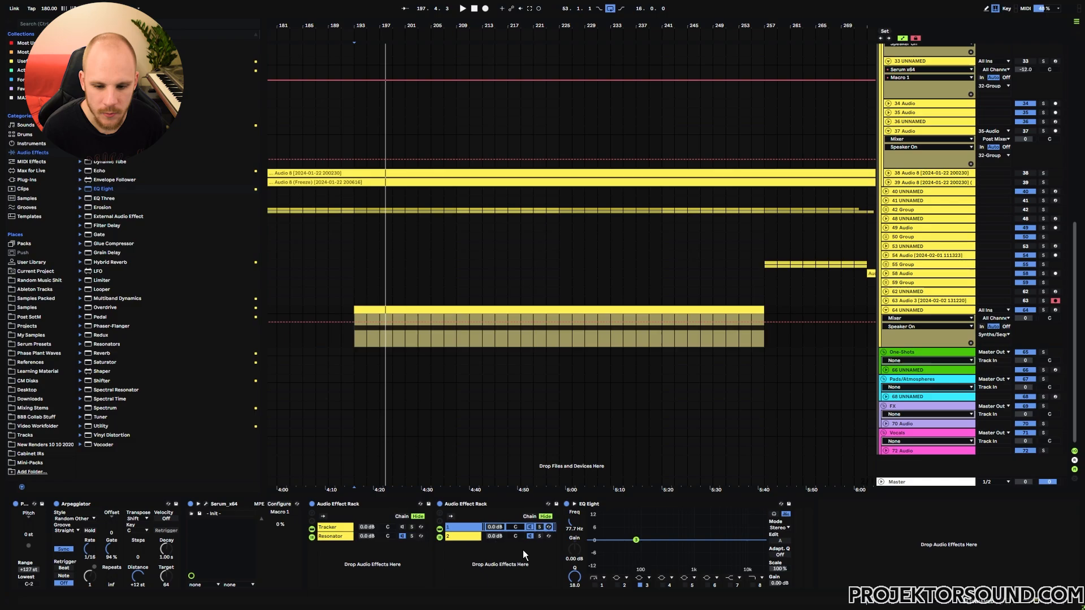
{"action": "left_click", "coordinate": [594, 579]}
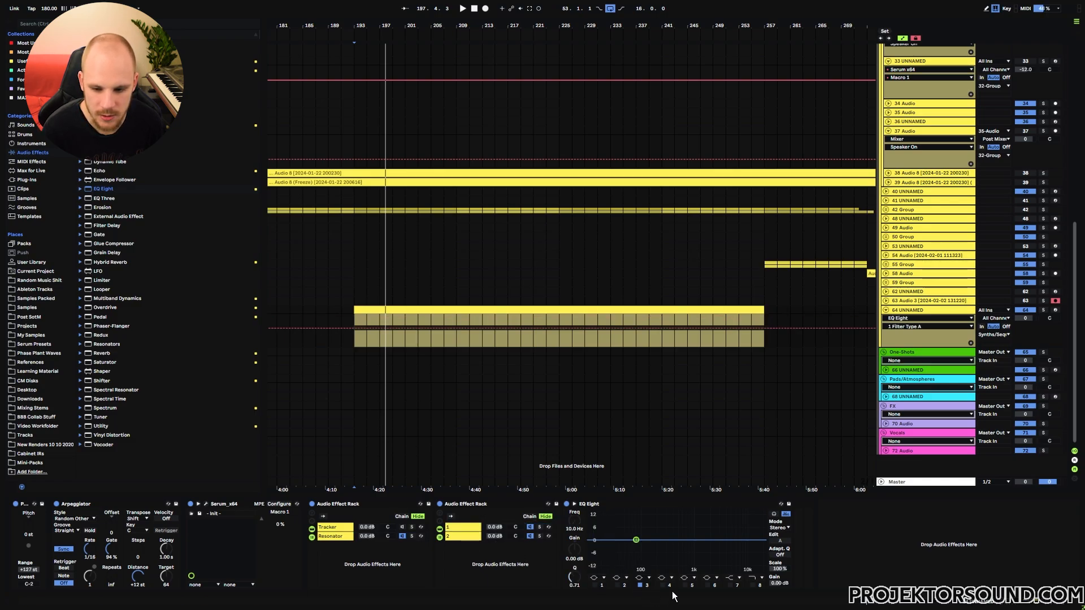
{"action": "left_click", "coordinate": [758, 579]}
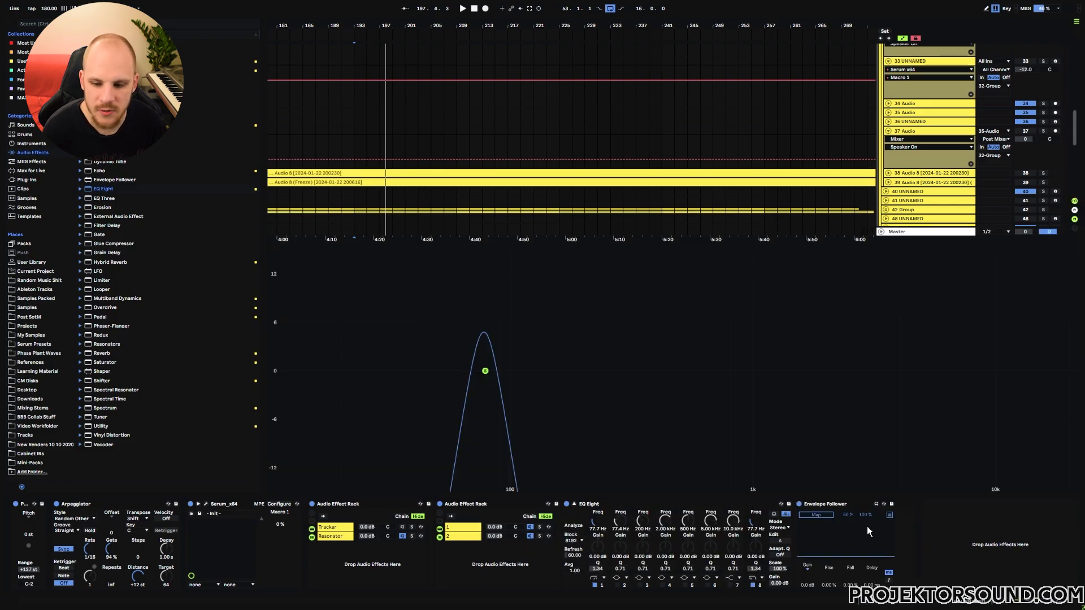
Step: Remap the Tracker chain 1 Envelope Follower to the band 1 gain of Resonator chain 1's EQ Eight
{"action": "left_click", "coordinate": [350, 537]}
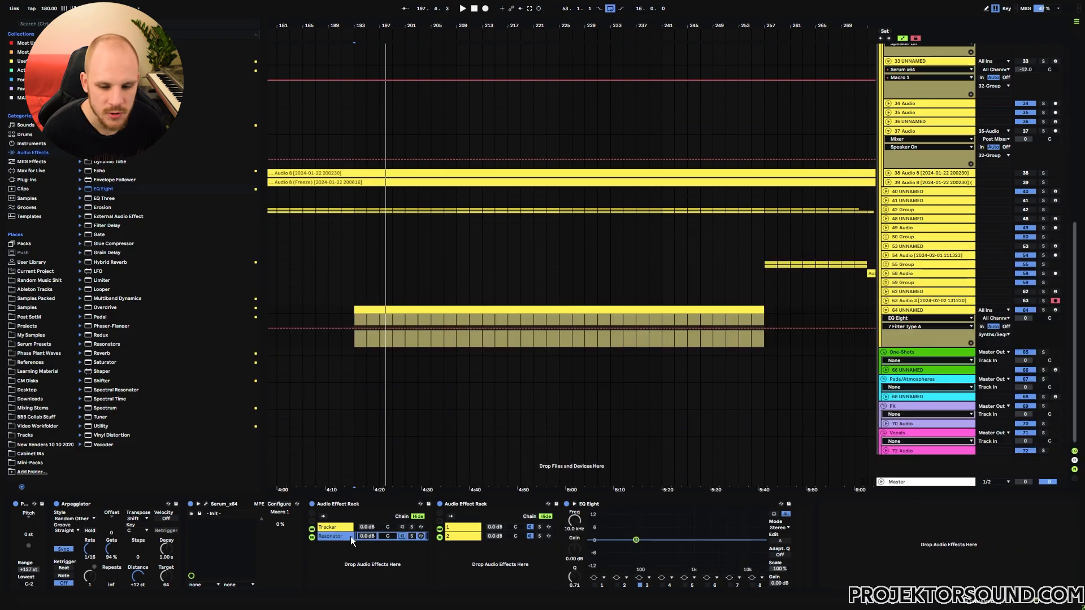
{"action": "left_click", "coordinate": [602, 586]}
{"action": "left_click", "coordinate": [576, 548]}
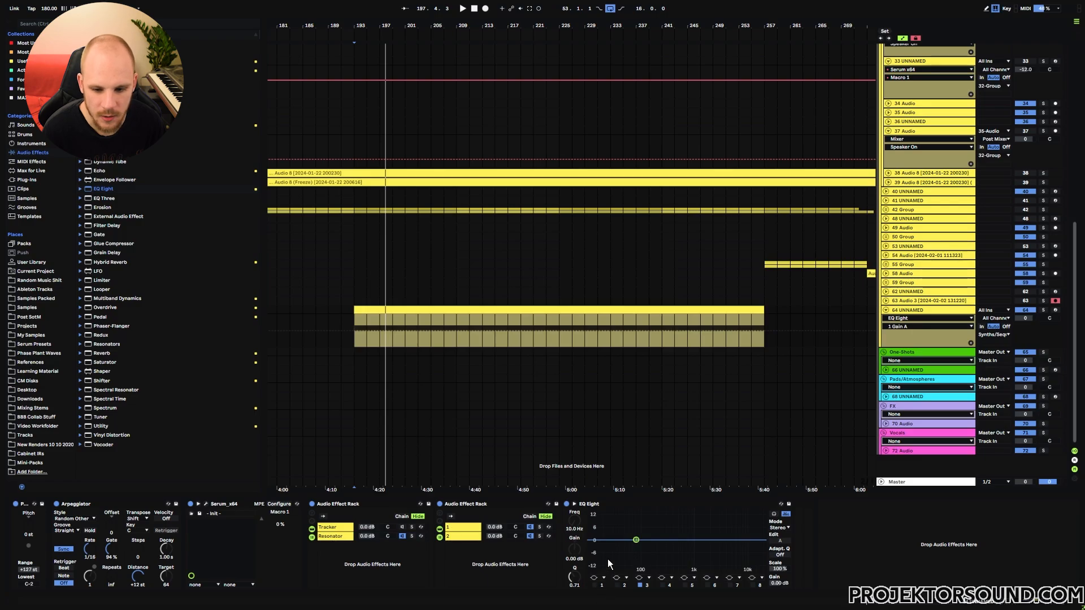
Step: Set band 1 of Resonator chain 1's EQ Eight to 77.7 Hz, enable it in place of band 3, and play the sequence
{"action": "left_click", "coordinate": [575, 523]}
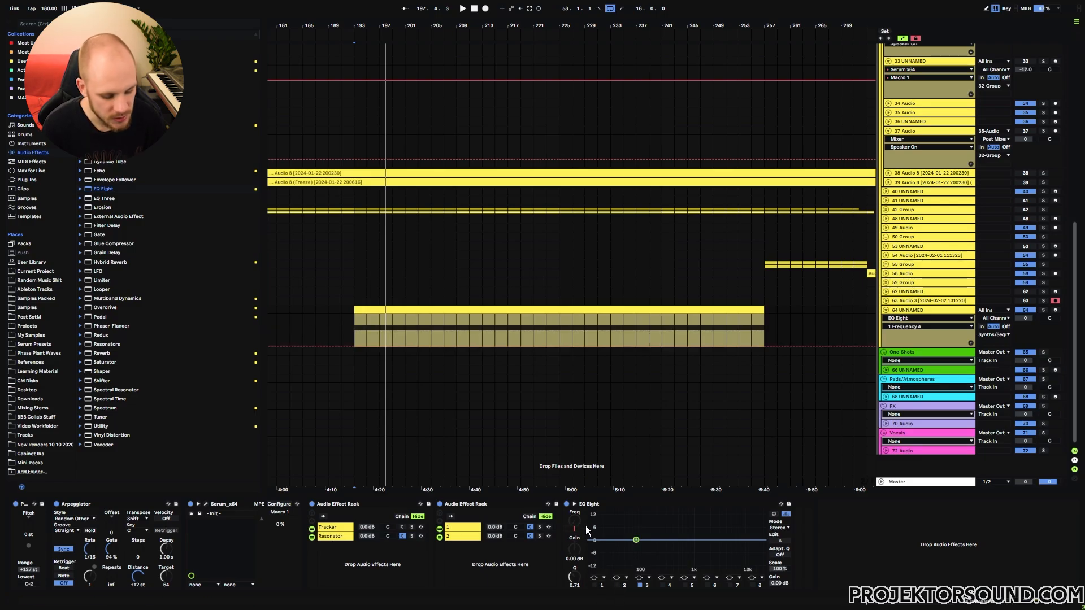
{"action": "type", "text": "77.7"}
{"action": "key", "text": "Return"}
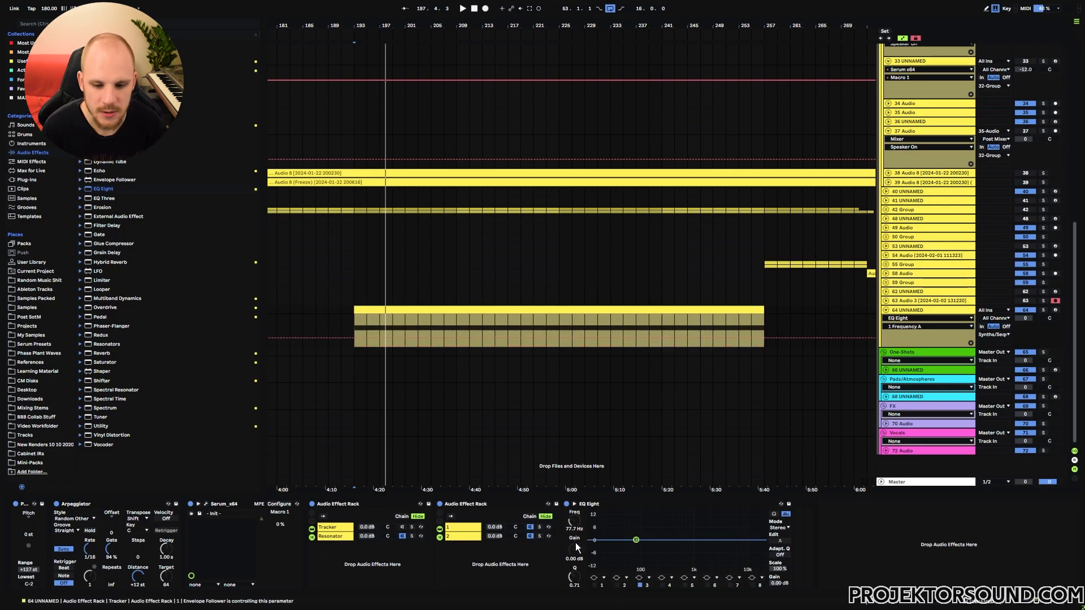
{"action": "left_click", "coordinate": [595, 585]}
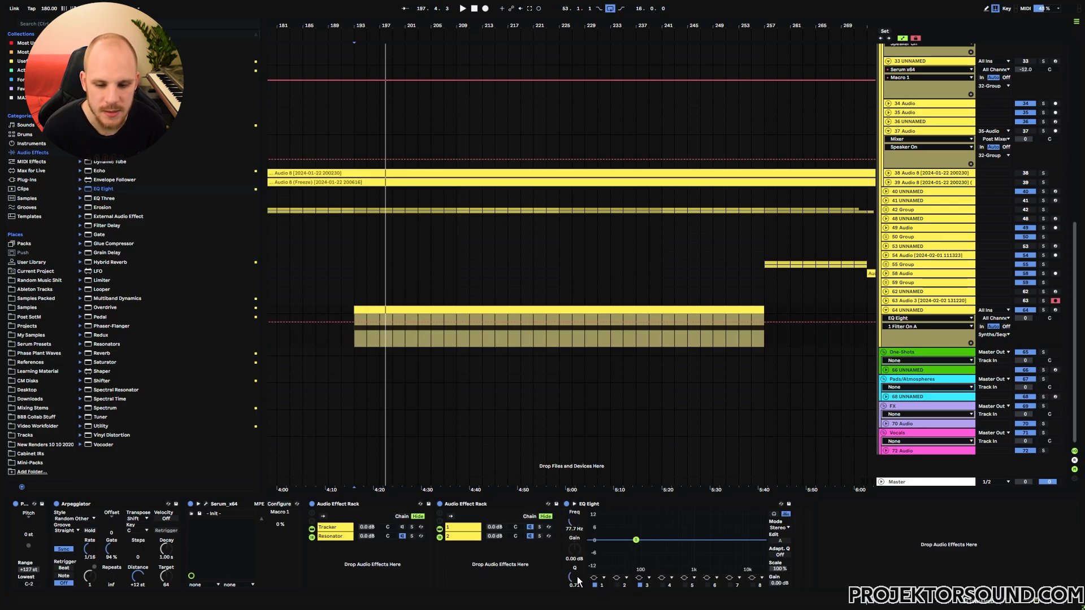
{"action": "left_click", "coordinate": [640, 586]}
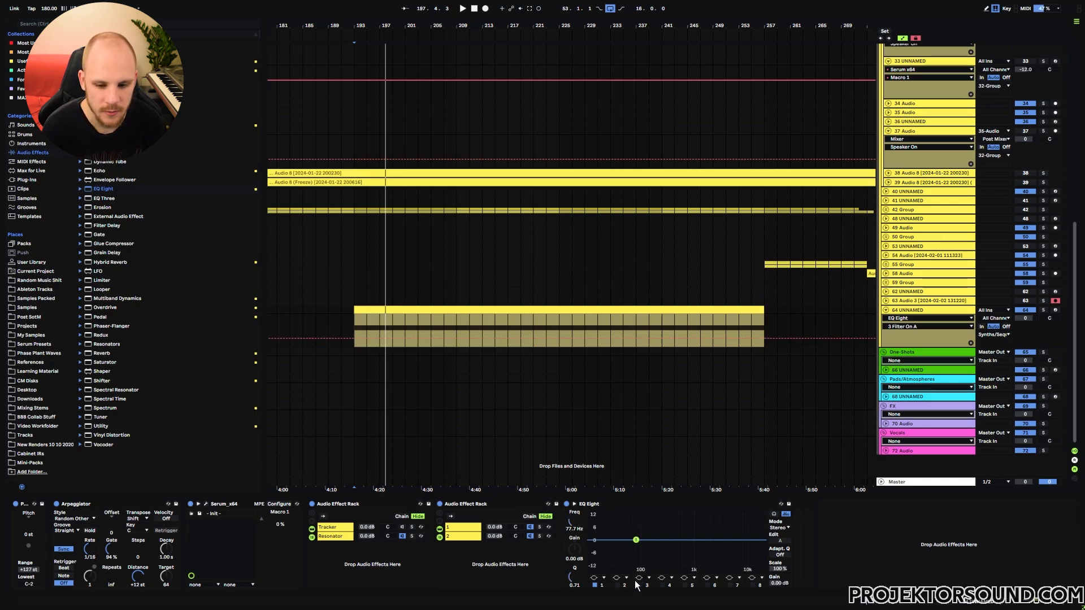
{"action": "key", "text": "space"}
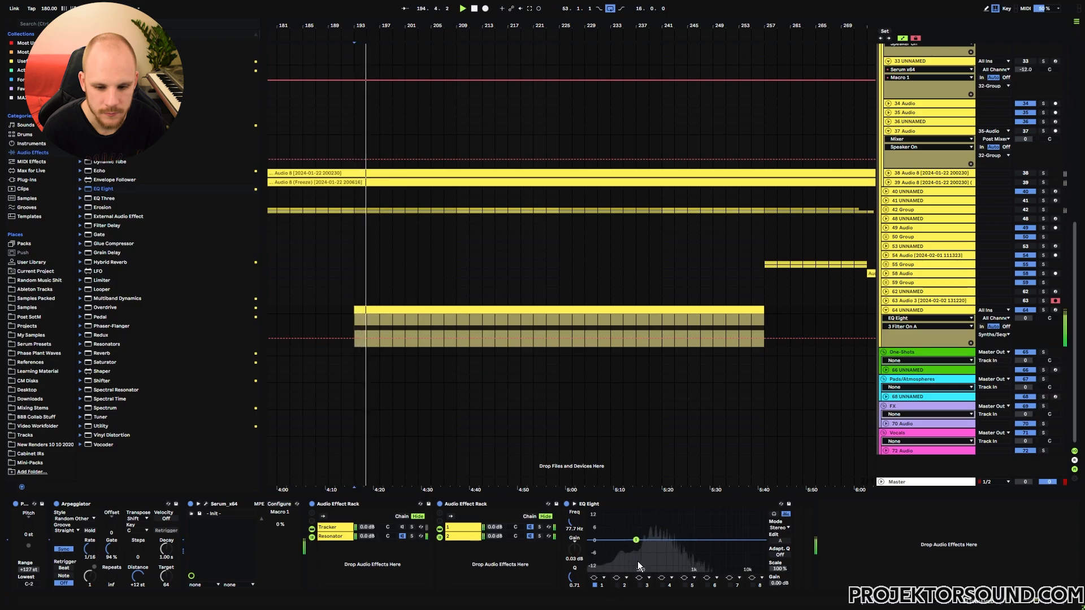
Step: Set band 1's gain to 0 dB and the bands' Q to 18.0 in Resonator chain 1's EQ Eight, and play the sequence
{"action": "key", "text": "space"}
{"action": "double_click", "coordinate": [574, 549]}
{"action": "left_click_drag", "start_coordinate": [574, 576], "coordinate": [574, 509]}
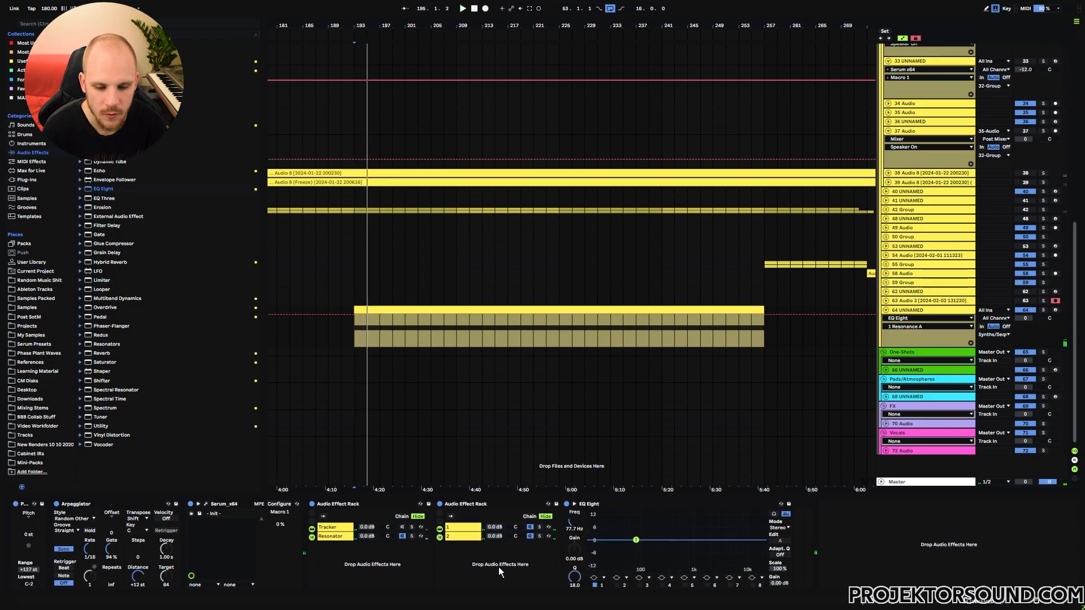
{"action": "left_click", "coordinate": [625, 587]}
{"action": "left_click_drag", "start_coordinate": [574, 576], "coordinate": [574, 508]}
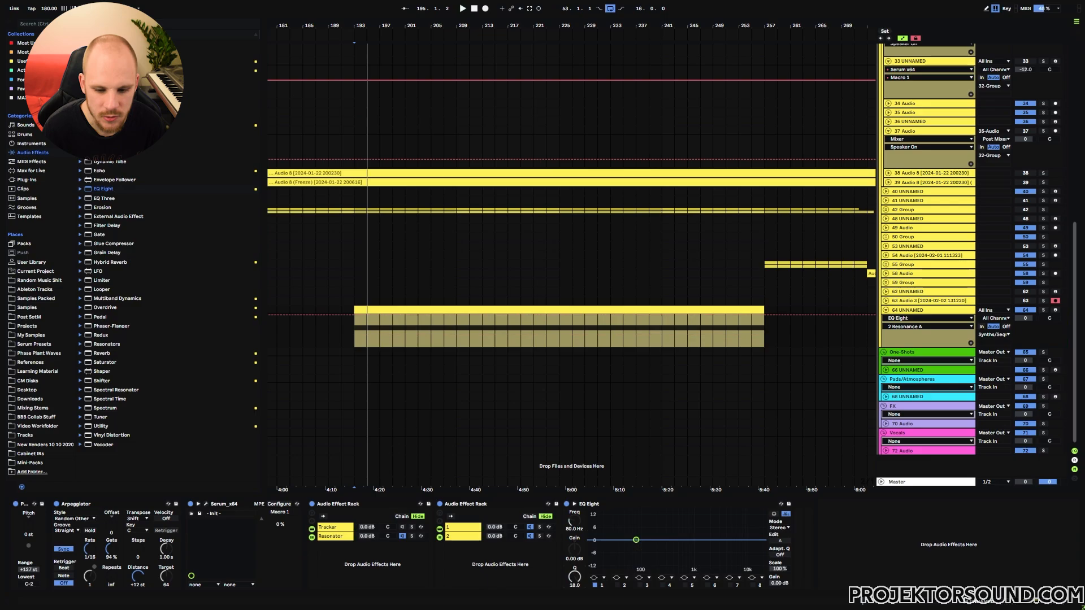
{"action": "left_click", "coordinate": [663, 586]}
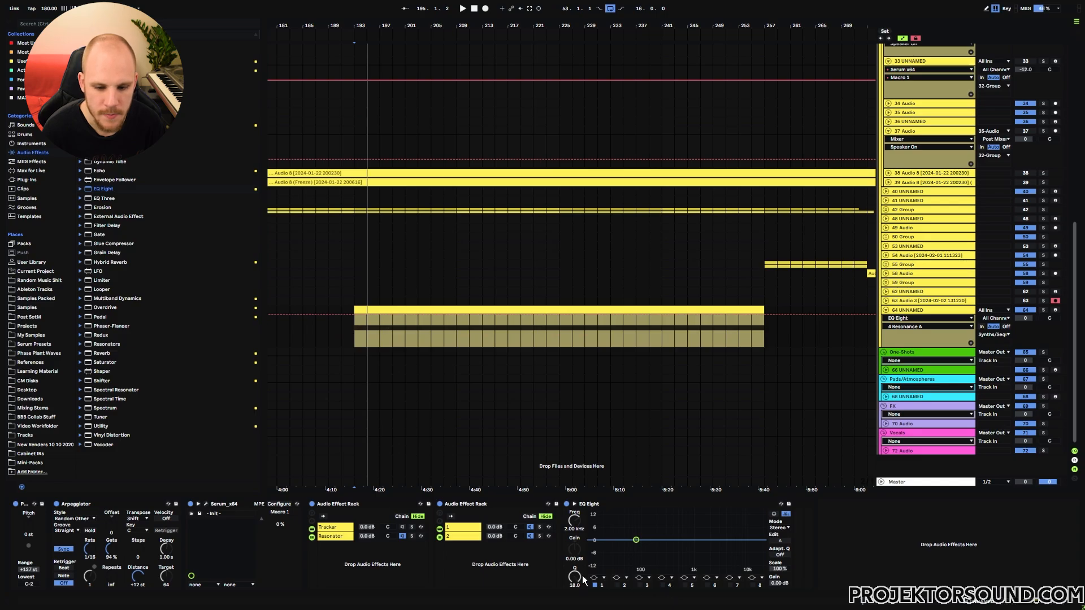
{"action": "left_click", "coordinate": [693, 587]}
{"action": "left_click_drag", "start_coordinate": [581, 578], "coordinate": [582, 509]}
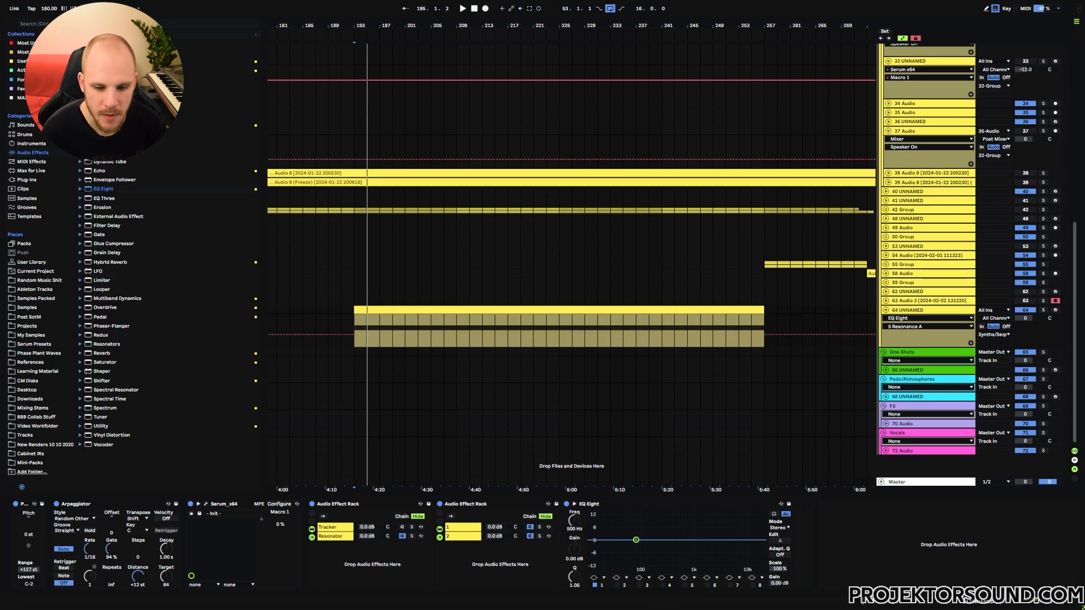
{"action": "left_click", "coordinate": [716, 587]}
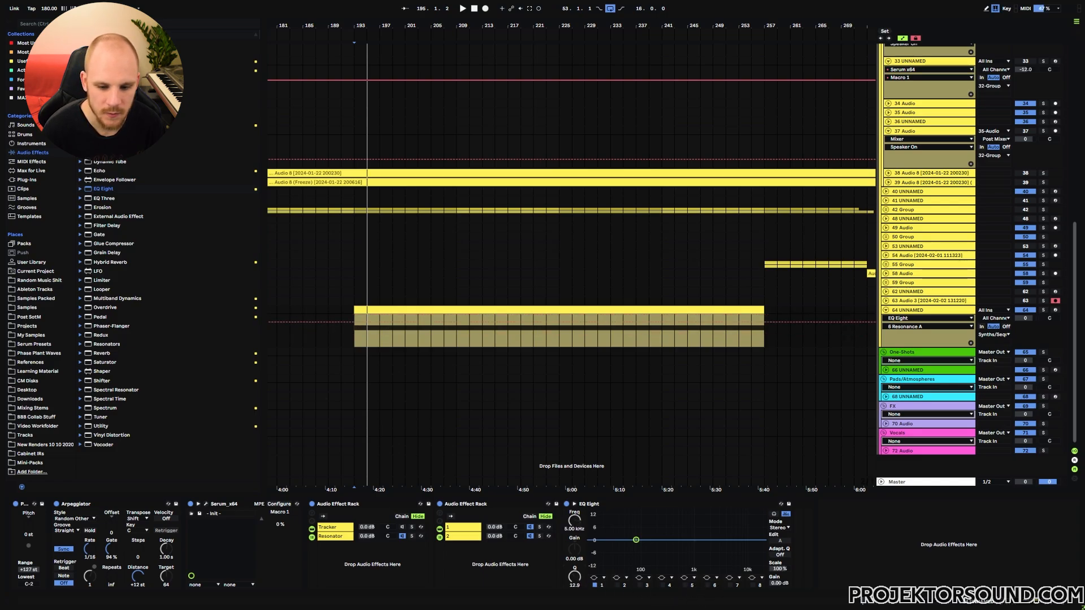
{"action": "left_click", "coordinate": [735, 585]}
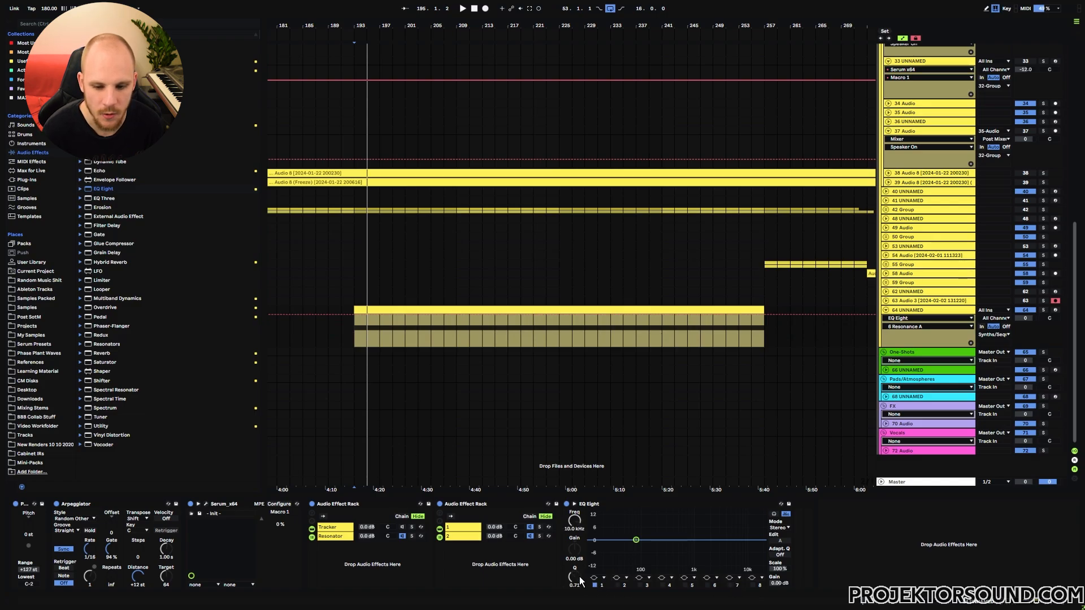
{"action": "left_click_drag", "start_coordinate": [578, 576], "coordinate": [578, 509]}
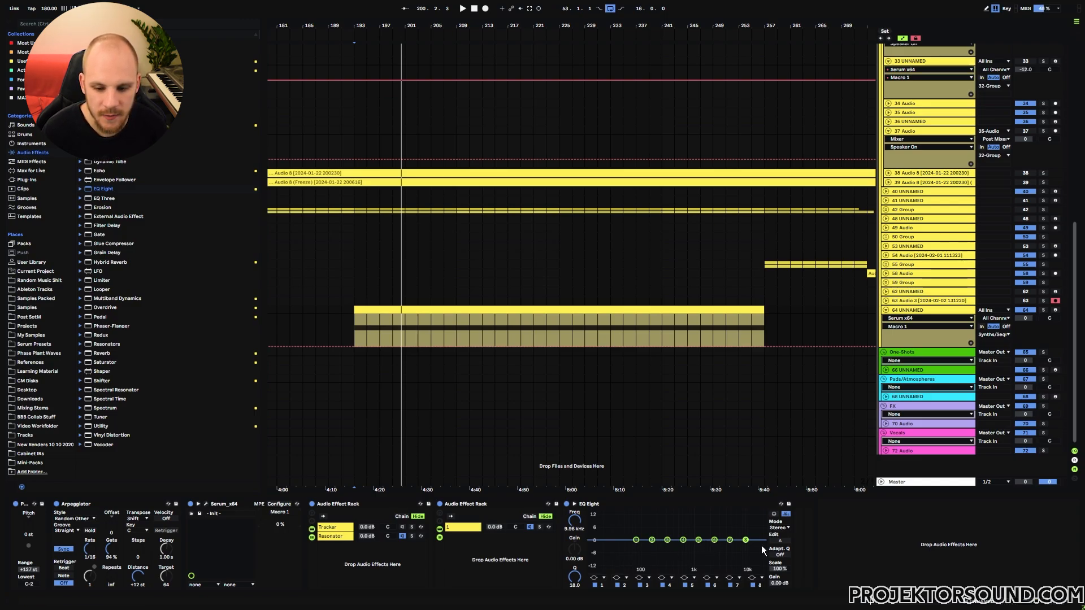
{"action": "key", "text": "space"}
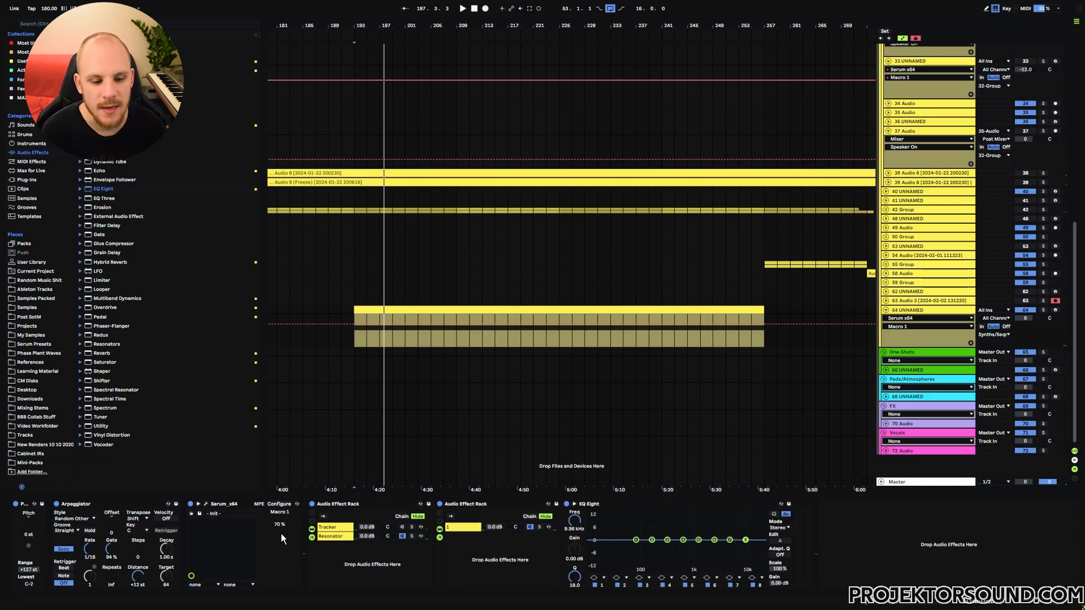
Step: Show the outer rack's macros and map the Gain of Tracker chain 8's Envelope Follower to the inner rack's Macro 1
{"action": "left_click", "coordinate": [312, 513]}
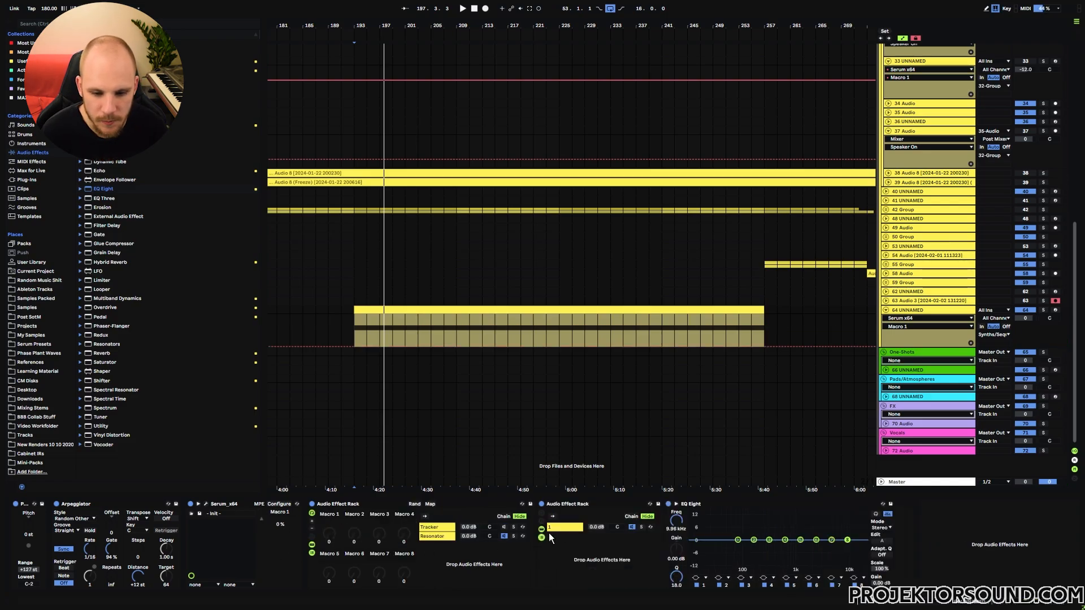
{"action": "left_click", "coordinate": [437, 526]}
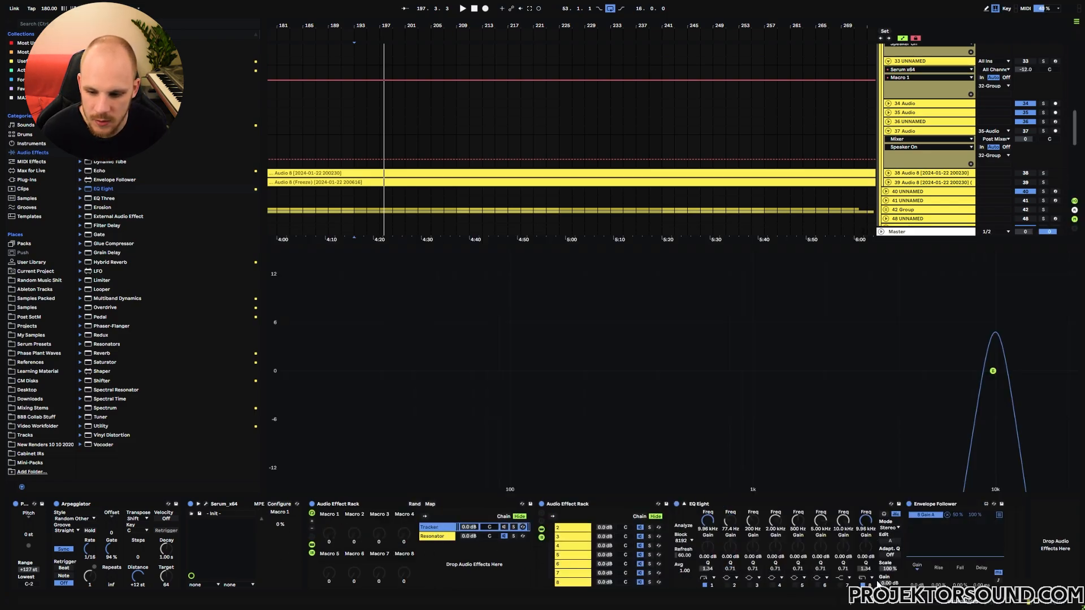
{"action": "right_click", "coordinate": [916, 582]}
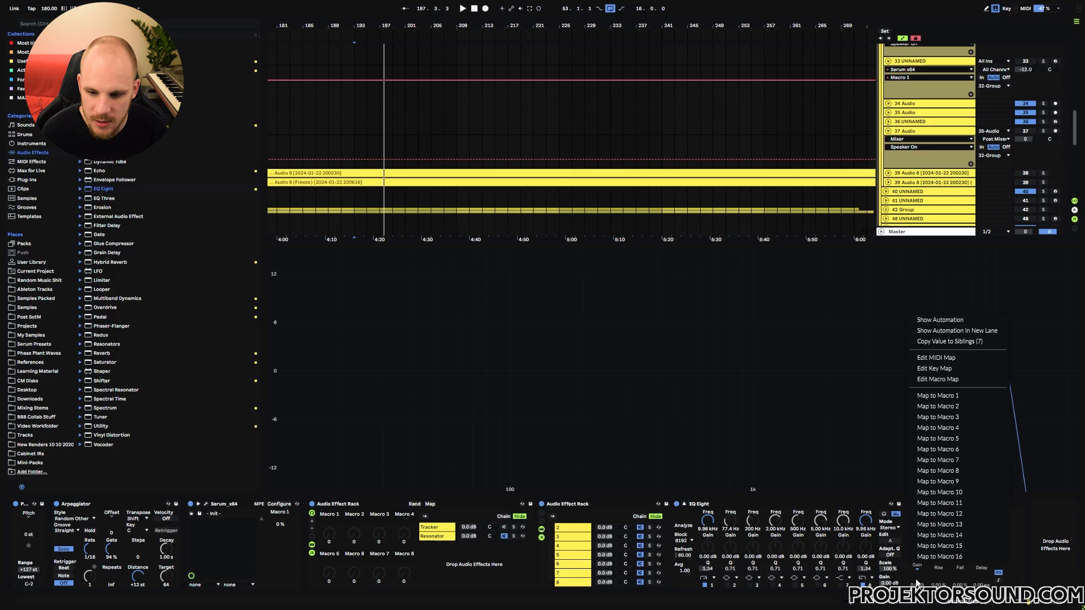
{"action": "left_click", "coordinate": [964, 399]}
{"action": "scroll", "coordinate": [675, 537], "scroll_direction": "up", "scroll_amount": 1}
Step: Map the Envelope Follower Gain in Tracker chains 1 and 2 to the inner rack's Gain macro
{"action": "left_click", "coordinate": [671, 531]}
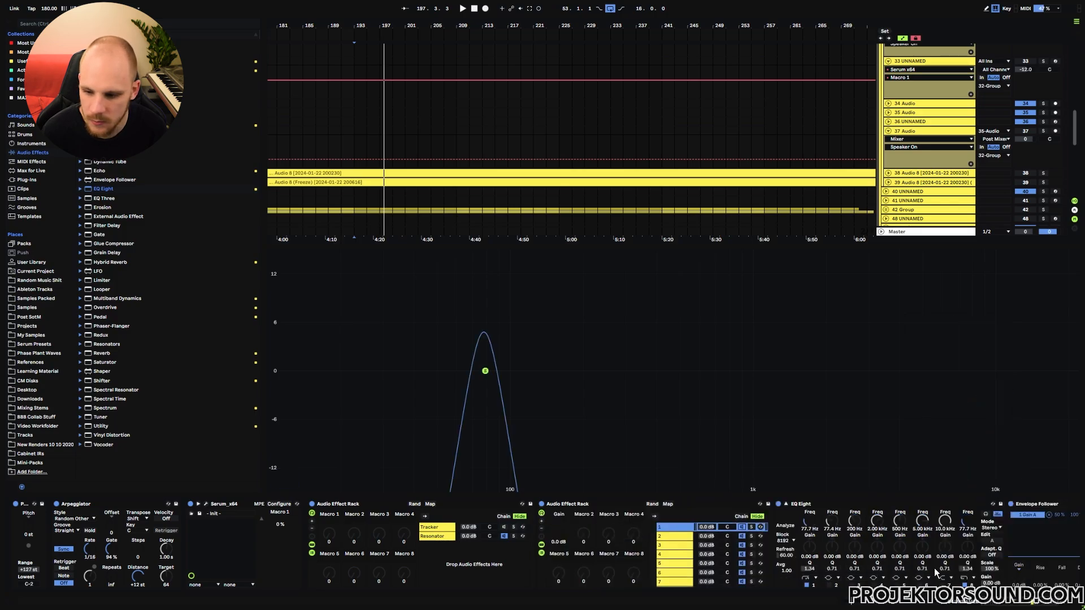
{"action": "right_click", "coordinate": [1026, 583]}
{"action": "left_click", "coordinate": [1012, 400]}
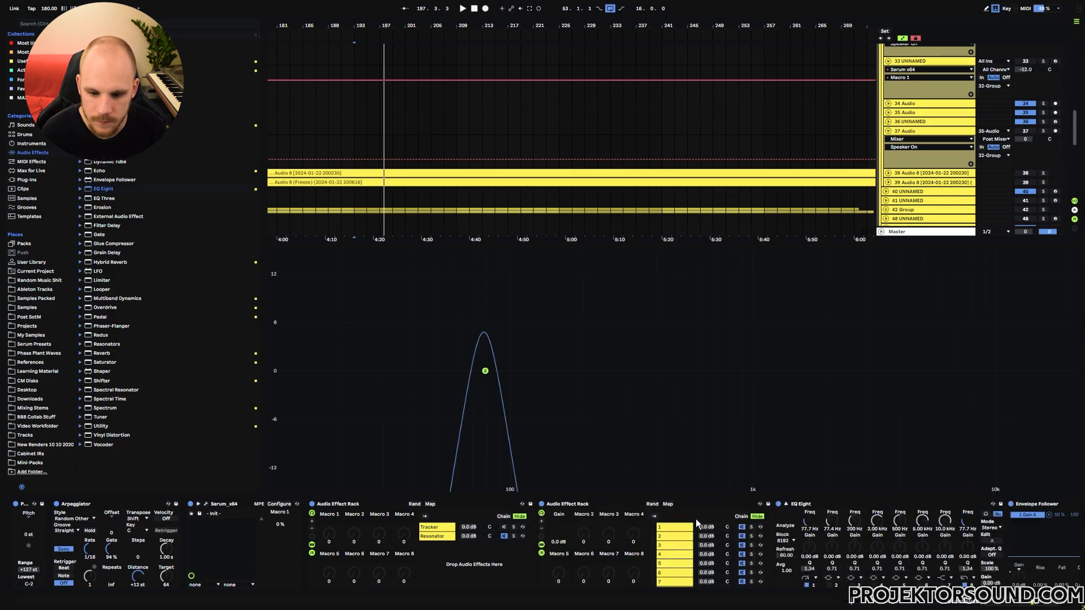
{"action": "left_click", "coordinate": [661, 538]}
{"action": "right_click", "coordinate": [1022, 583]}
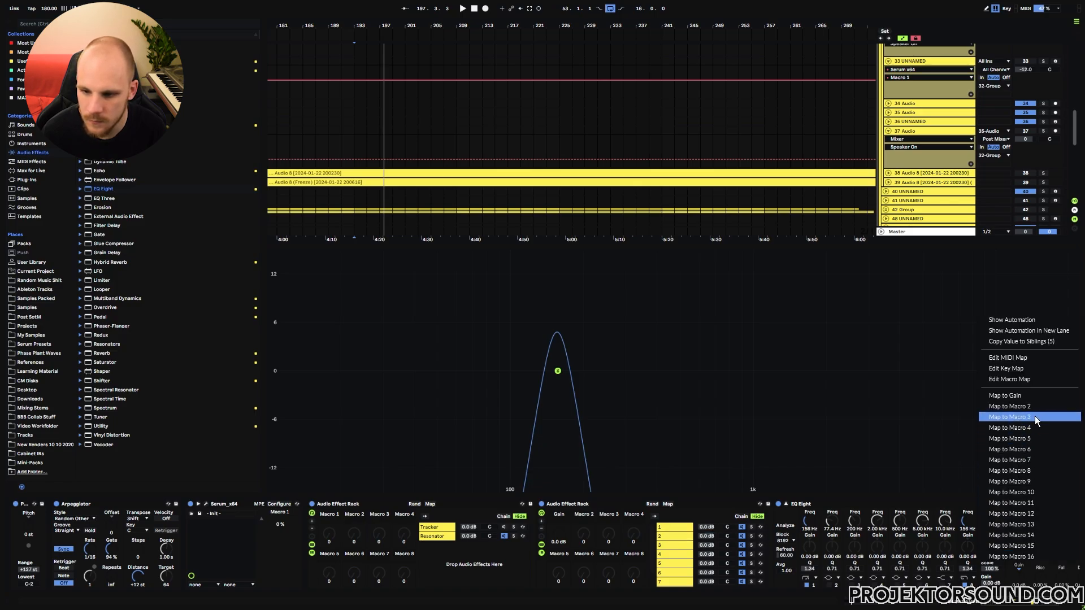
{"action": "left_click", "coordinate": [1011, 400]}
Step: Map the Envelope Follower Gain in Tracker chains 3, 4 and 5 to the inner rack's Gain macro
{"action": "left_click", "coordinate": [670, 546]}
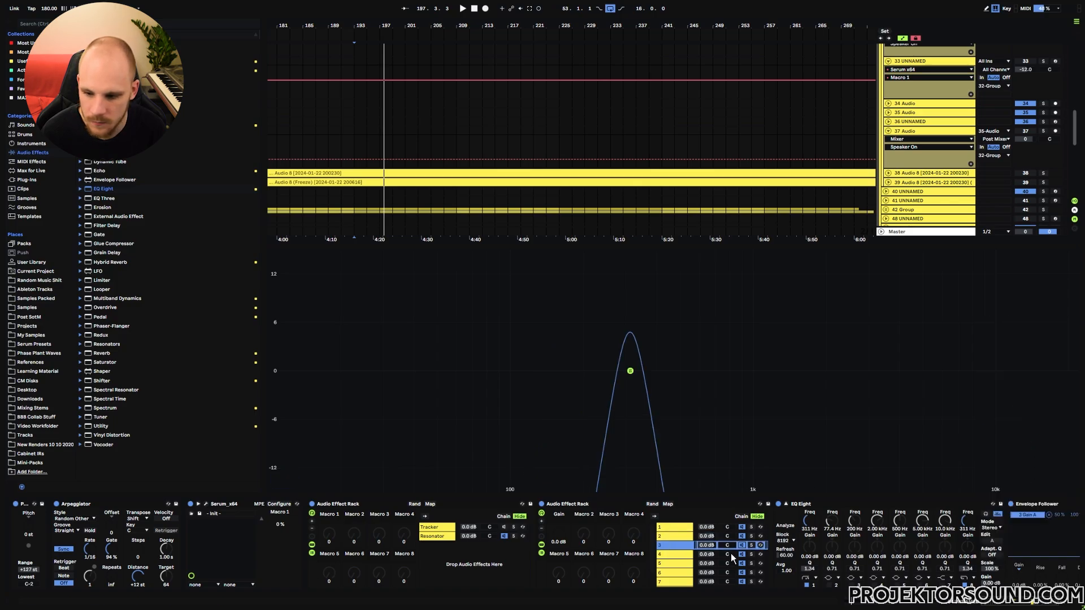
{"action": "right_click", "coordinate": [1017, 583]}
{"action": "left_click", "coordinate": [1011, 400]}
{"action": "left_click", "coordinate": [671, 556]}
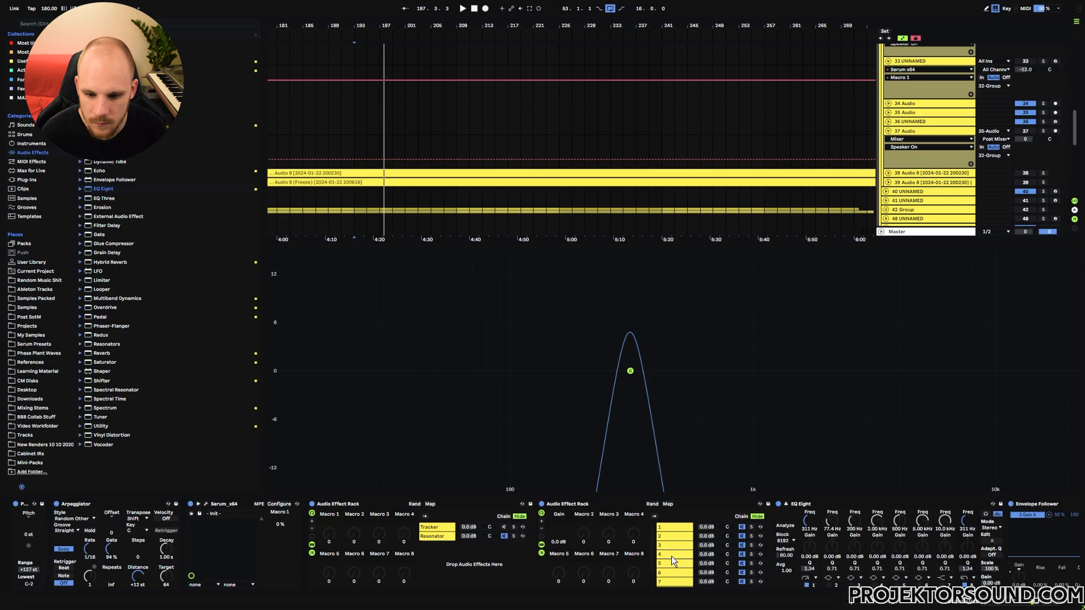
{"action": "right_click", "coordinate": [1024, 583]}
{"action": "left_click", "coordinate": [1011, 399]}
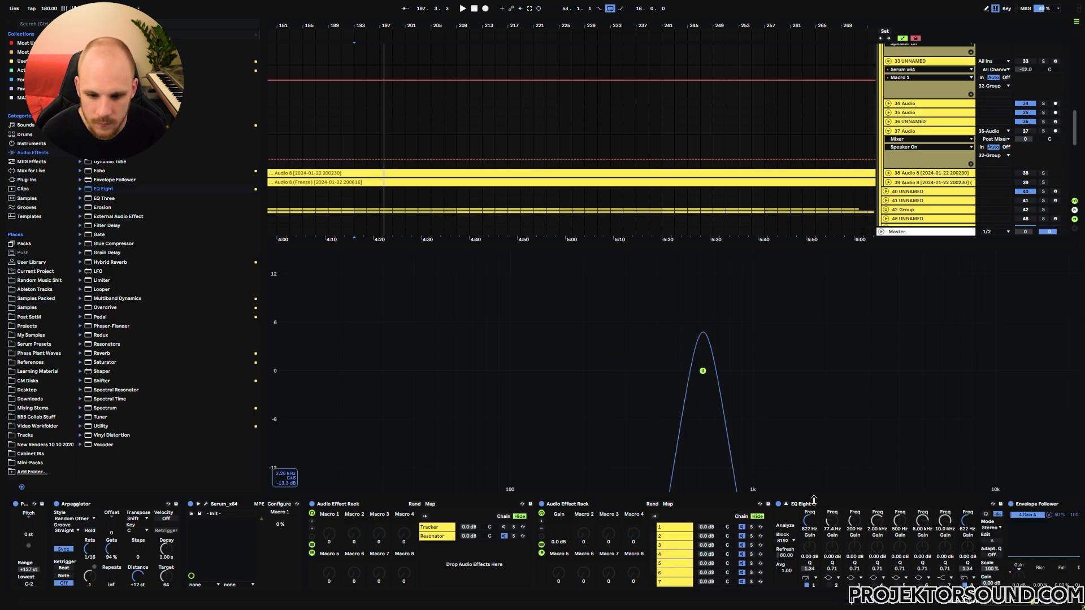
{"action": "left_click", "coordinate": [670, 563]}
{"action": "right_click", "coordinate": [1017, 575]}
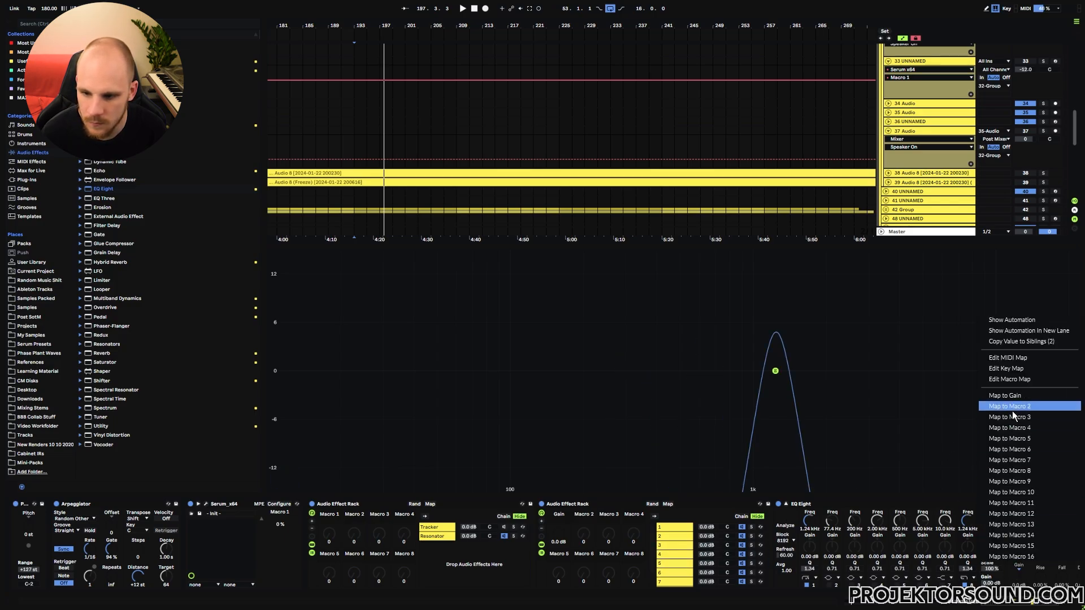
{"action": "left_click", "coordinate": [1014, 402]}
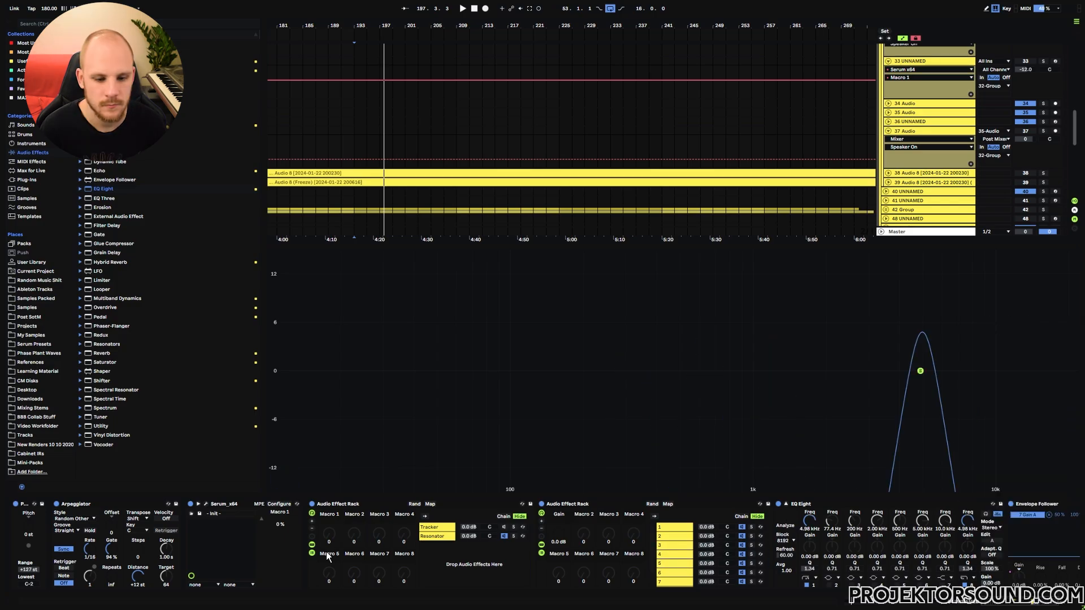
Step: Map the inner rack's Gain macro to Macro 1 of the outer Audio Effect Rack and rename that macro Sensitivity
{"action": "right_click", "coordinate": [557, 541]}
{"action": "left_click", "coordinate": [591, 263]}
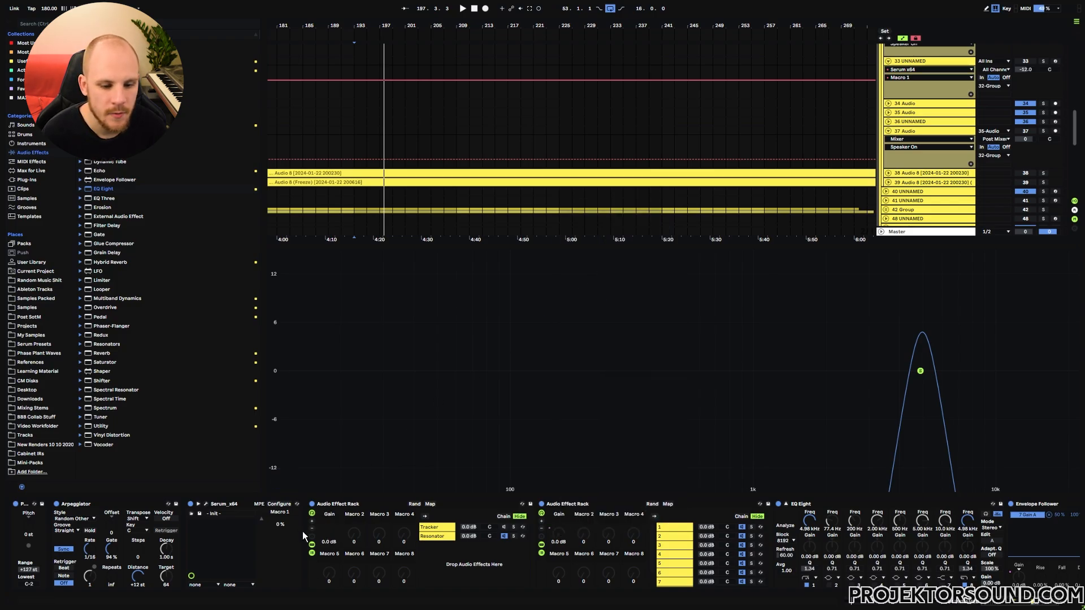
{"action": "right_click", "coordinate": [334, 518]}
{"action": "left_click", "coordinate": [360, 441]}
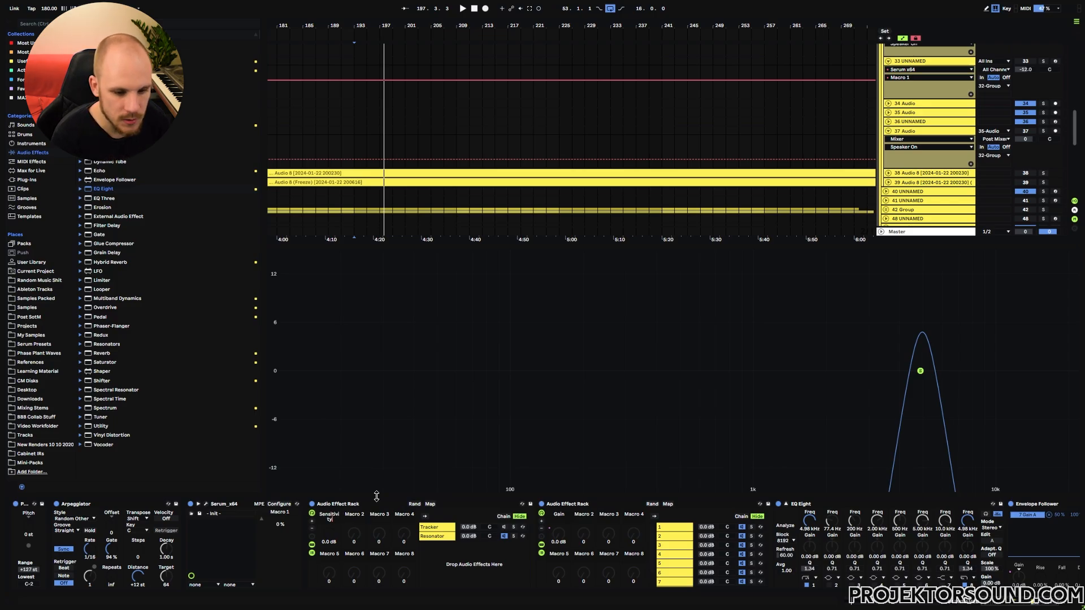
Step: Color the outer rack's first macro white and rename it Amount
{"action": "right_click", "coordinate": [335, 516]}
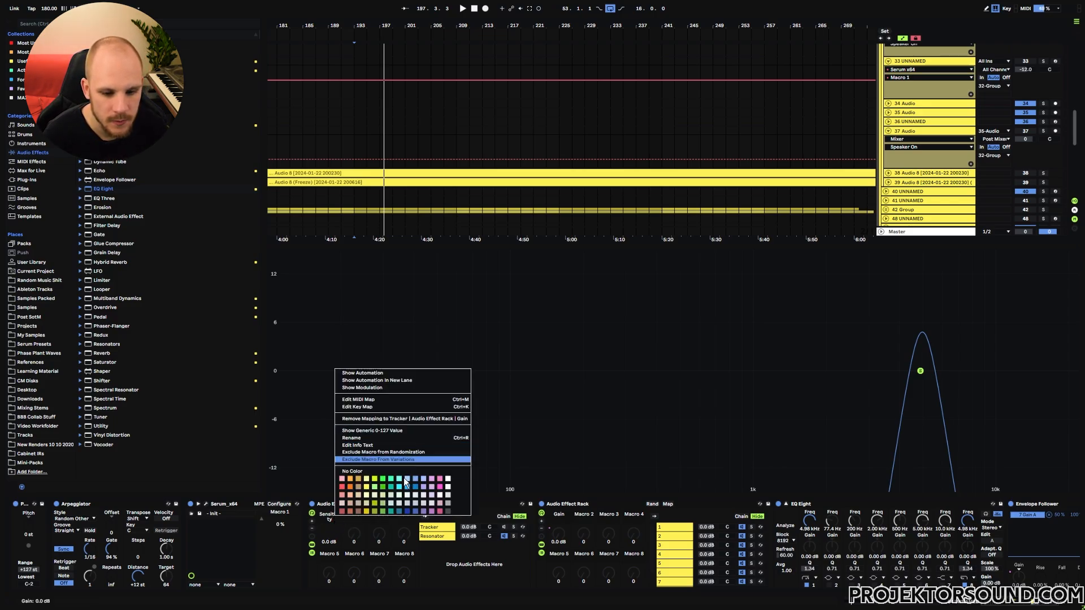
{"action": "left_click", "coordinate": [447, 479]}
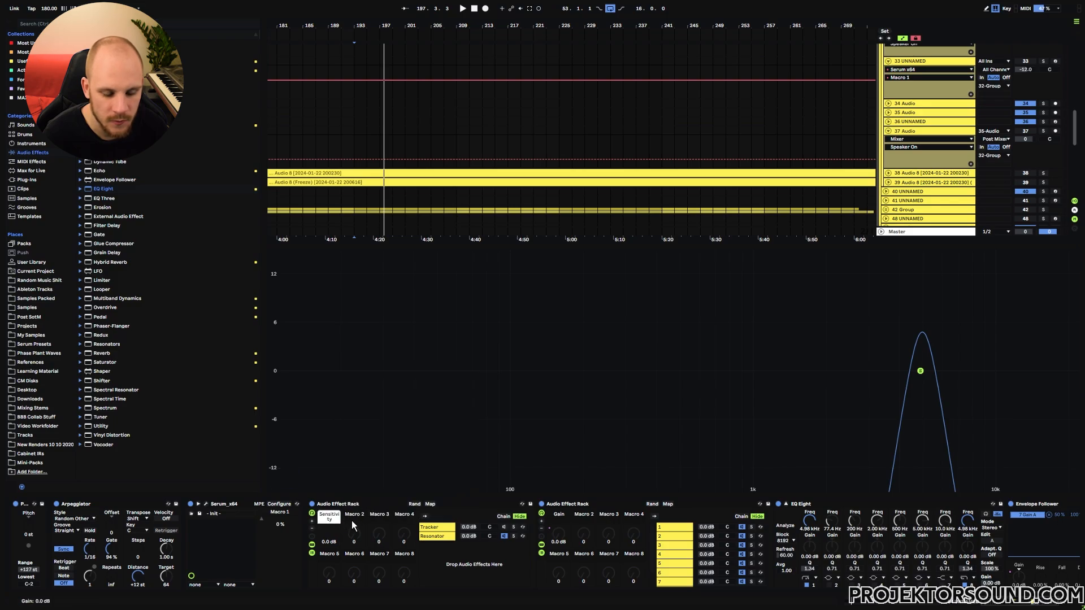
{"action": "key", "text": "ctrl+r"}
{"action": "type", "text": "Amount"}
{"action": "key", "text": "Return"}
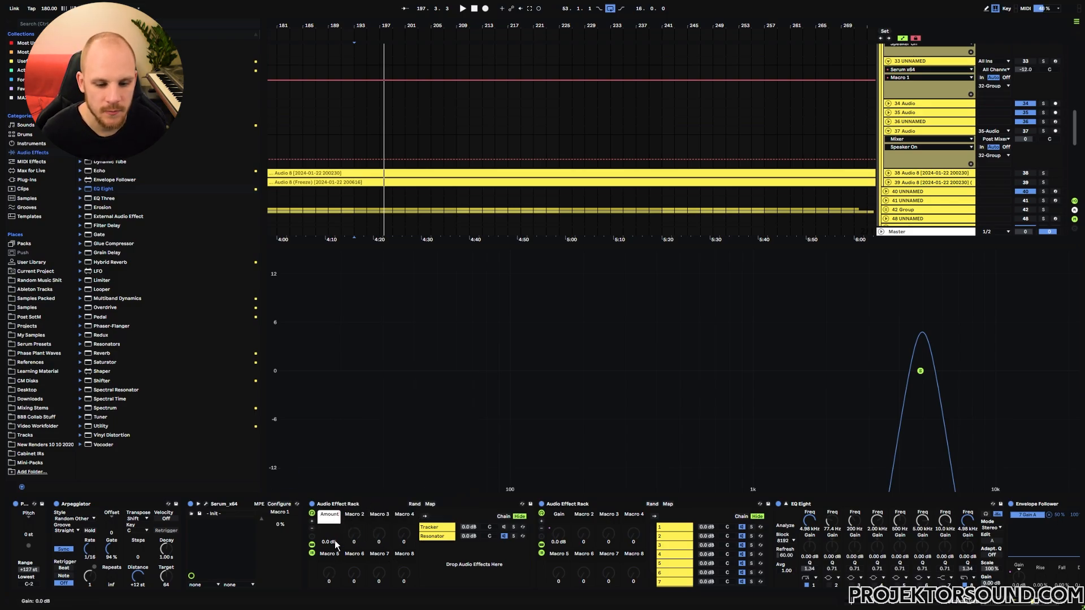
Step: Show the Resonator chain and raise the Amount macro to 30 dB while playing the sequence and varying Serum's Macro 1
{"action": "left_click", "coordinate": [432, 536]}
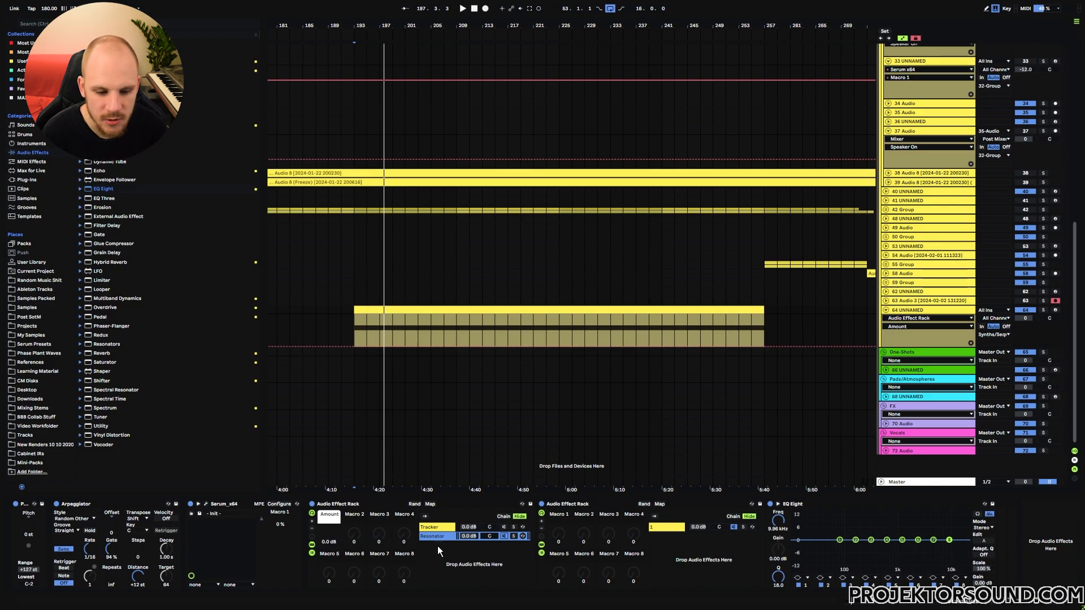
{"action": "key", "text": "space"}
{"action": "left_click_drag", "start_coordinate": [330, 532], "coordinate": [330, 508]}
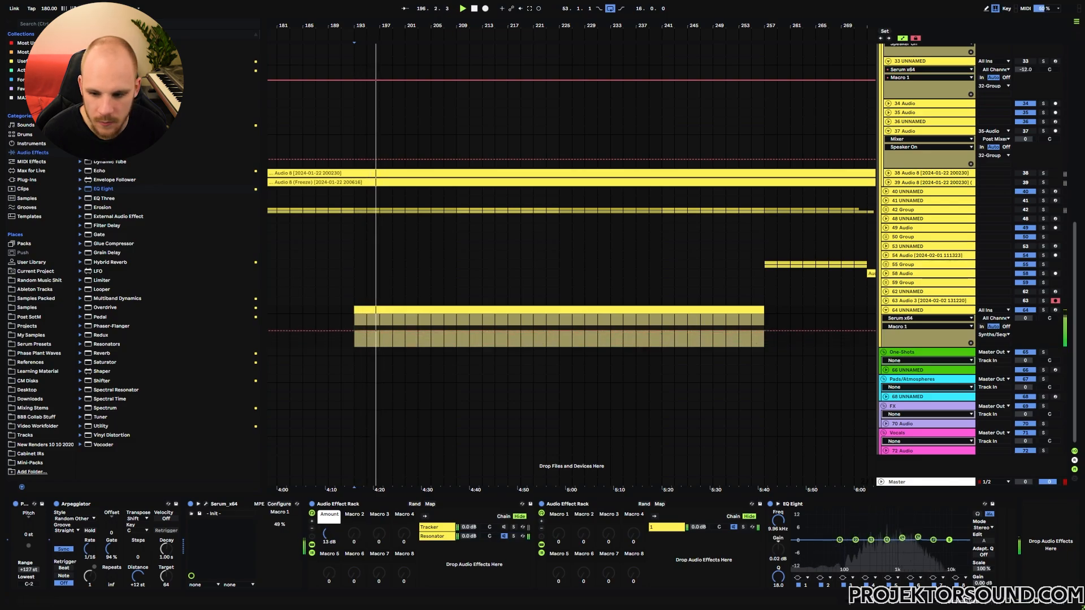
{"action": "left_click", "coordinate": [277, 525]}
{"action": "left_click_drag", "start_coordinate": [330, 534], "coordinate": [286, 531]}
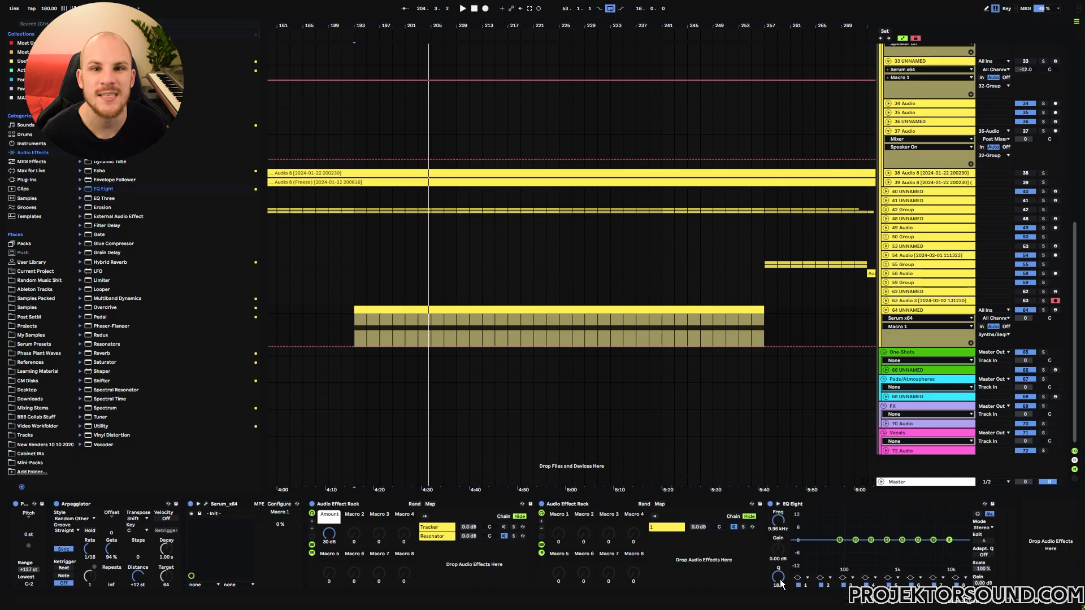
Step: Group the Tracker and Resonator rack into a new Audio Effect Rack and create a second, empty chain in it
{"action": "left_click", "coordinate": [356, 503], "text": "shift"}
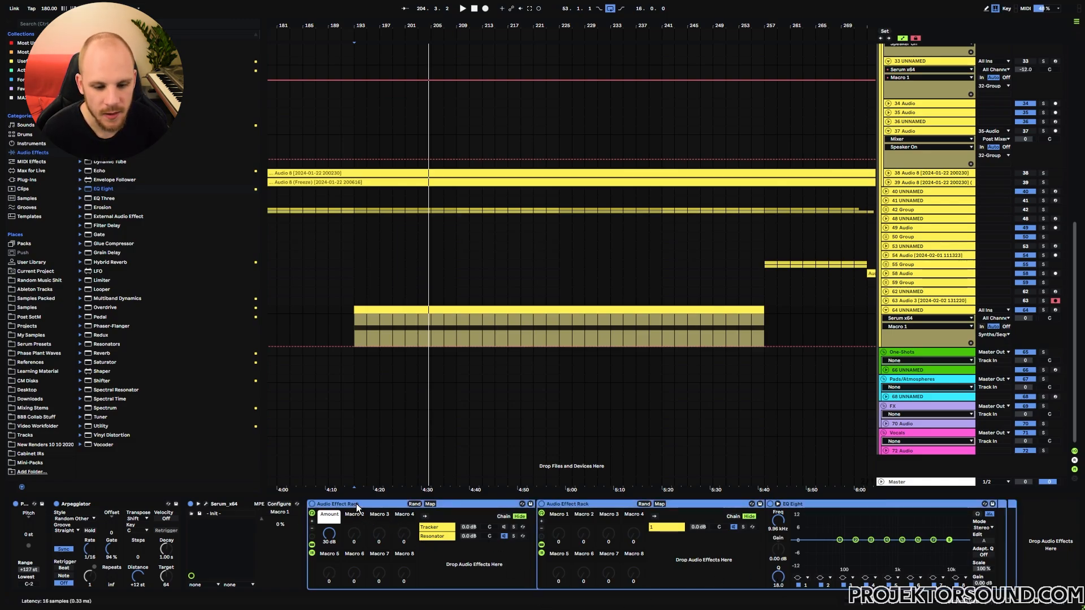
{"action": "key", "text": "ctrl+g"}
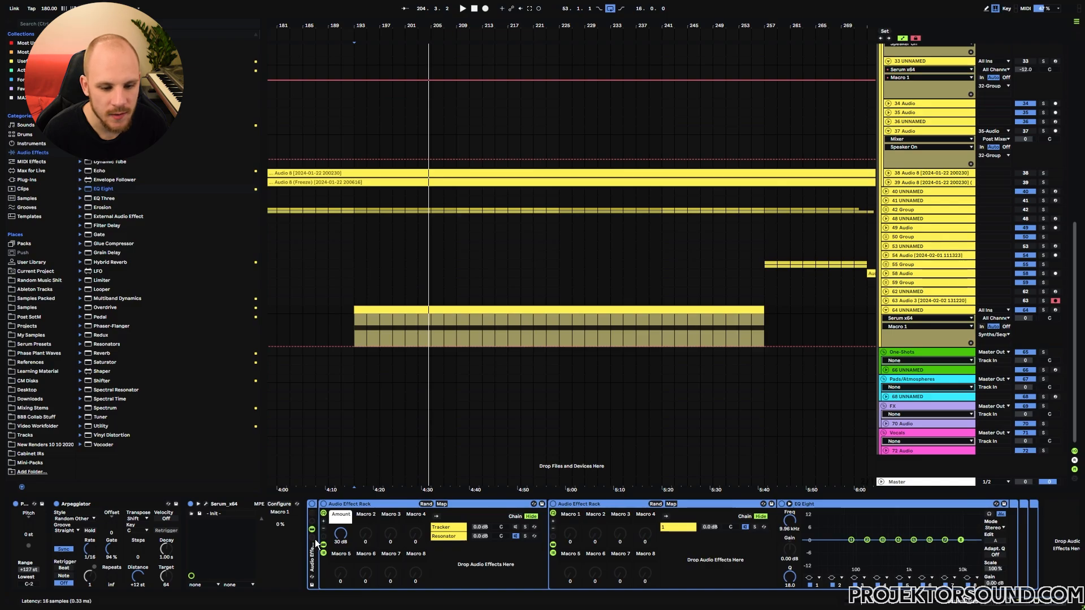
{"action": "left_click", "coordinate": [312, 539]}
{"action": "right_click", "coordinate": [348, 544]}
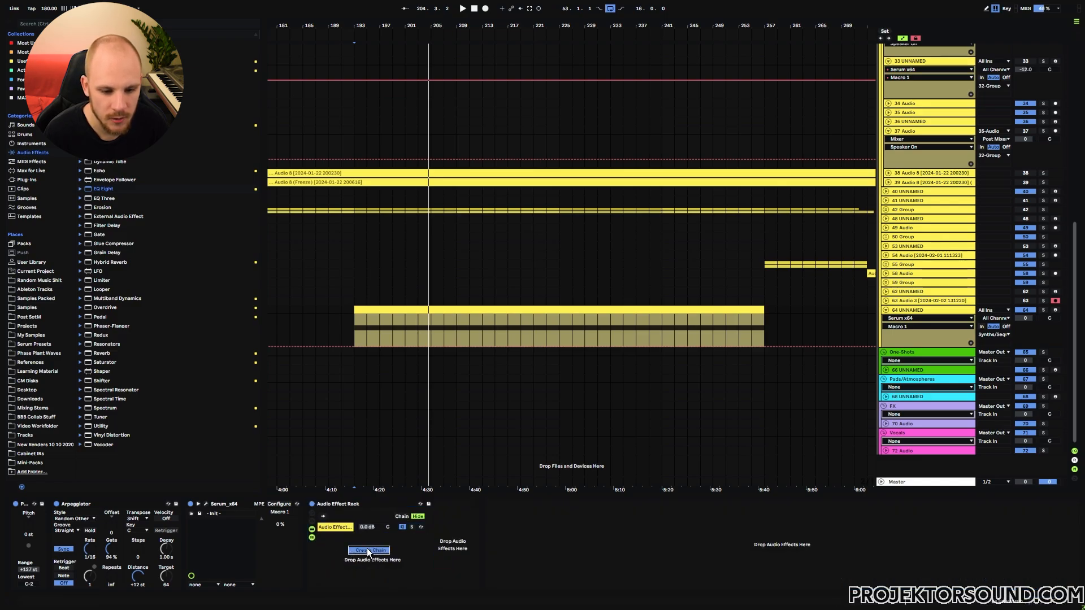
{"action": "left_click", "coordinate": [367, 550]}
{"action": "left_click", "coordinate": [338, 528]}
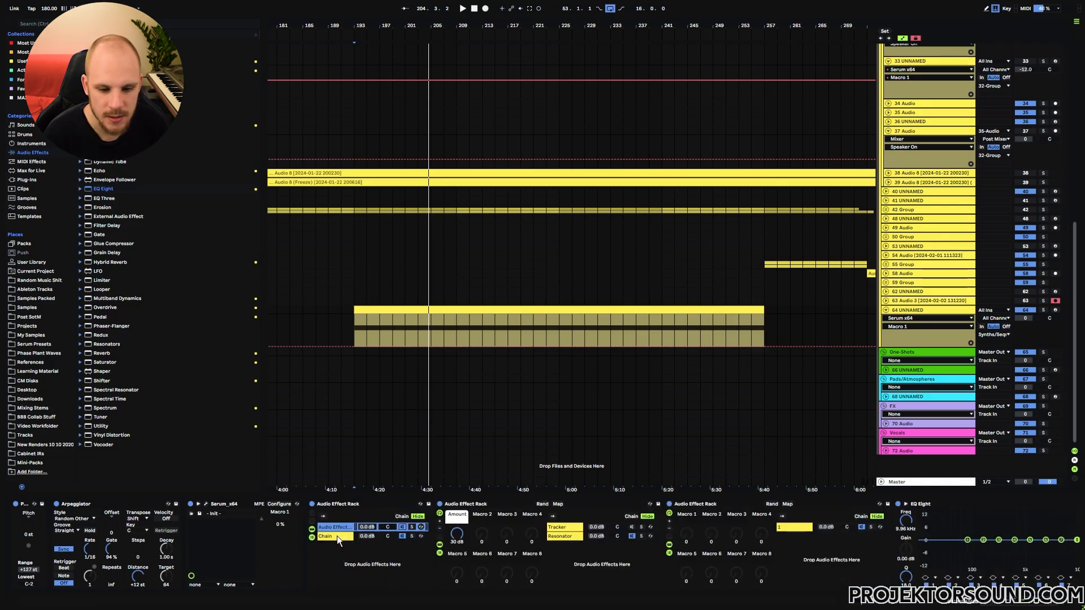
Step: Add a Utility device and move it into the new rack's empty second chain
{"action": "left_click", "coordinate": [334, 534]}
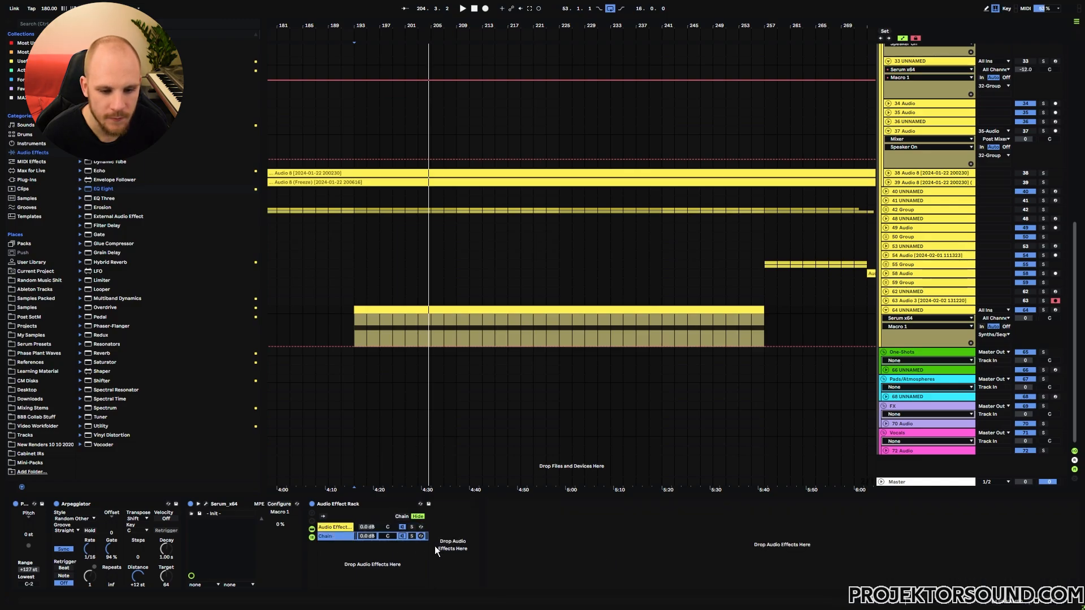
{"action": "left_click", "coordinate": [497, 546]}
{"action": "right_click", "coordinate": [549, 544]}
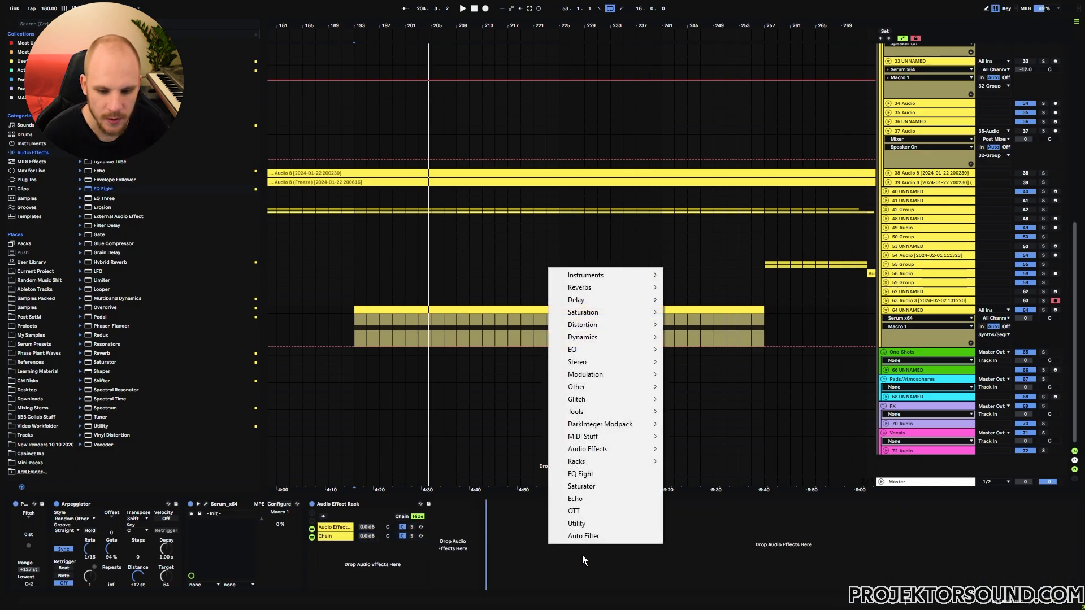
{"action": "left_click", "coordinate": [595, 524]}
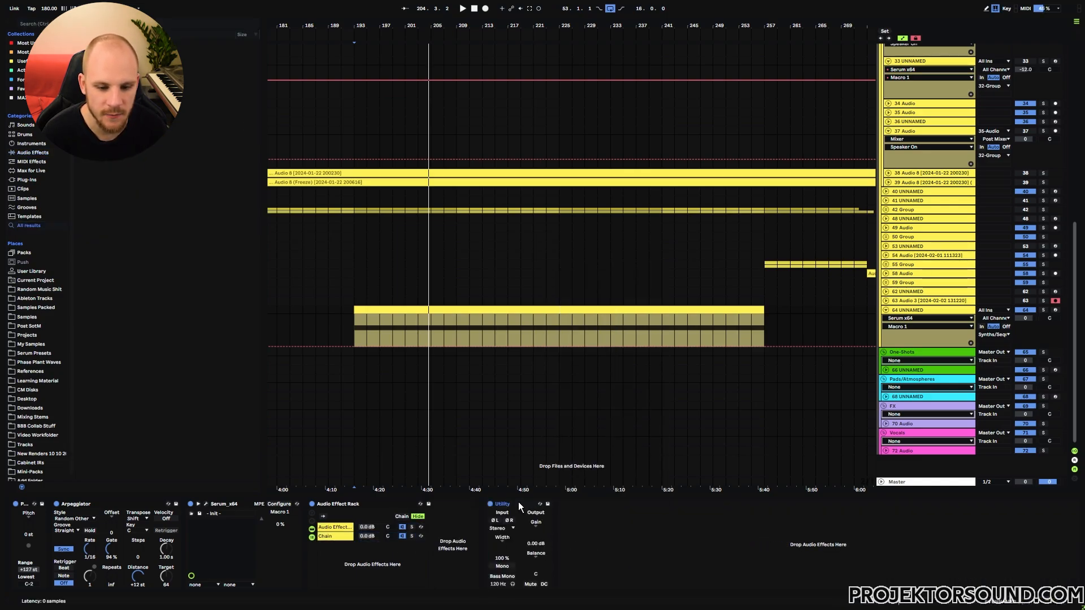
{"action": "left_click_drag", "start_coordinate": [518, 501], "coordinate": [450, 530]}
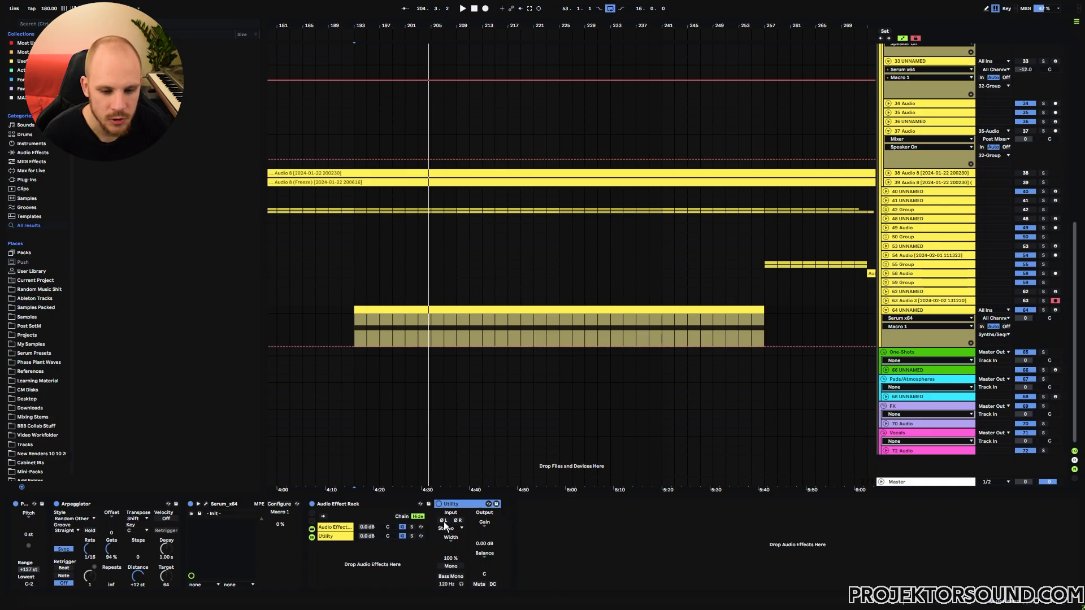
Step: Invert the phase of both the left and right channels on the Utility, and show the outer rack's first chain
{"action": "left_click", "coordinate": [443, 520]}
{"action": "left_click", "coordinate": [458, 520]}
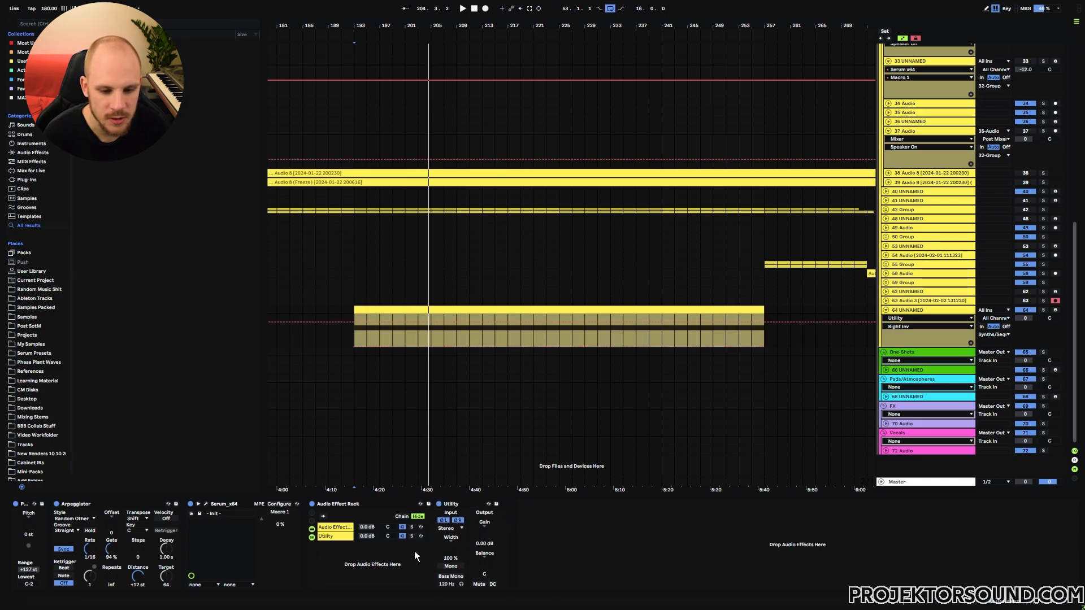
{"action": "left_click", "coordinate": [353, 529]}
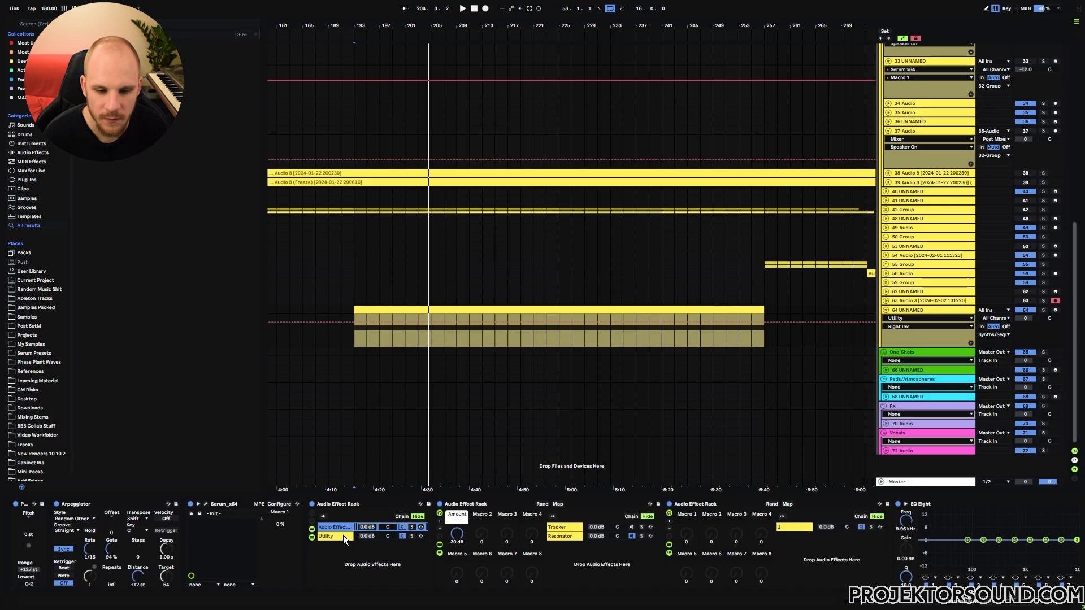
Step: Audition the sequence through the phase-inverted parallel chain and lower the Amount macro to 0.0 dB
{"action": "key", "text": "space"}
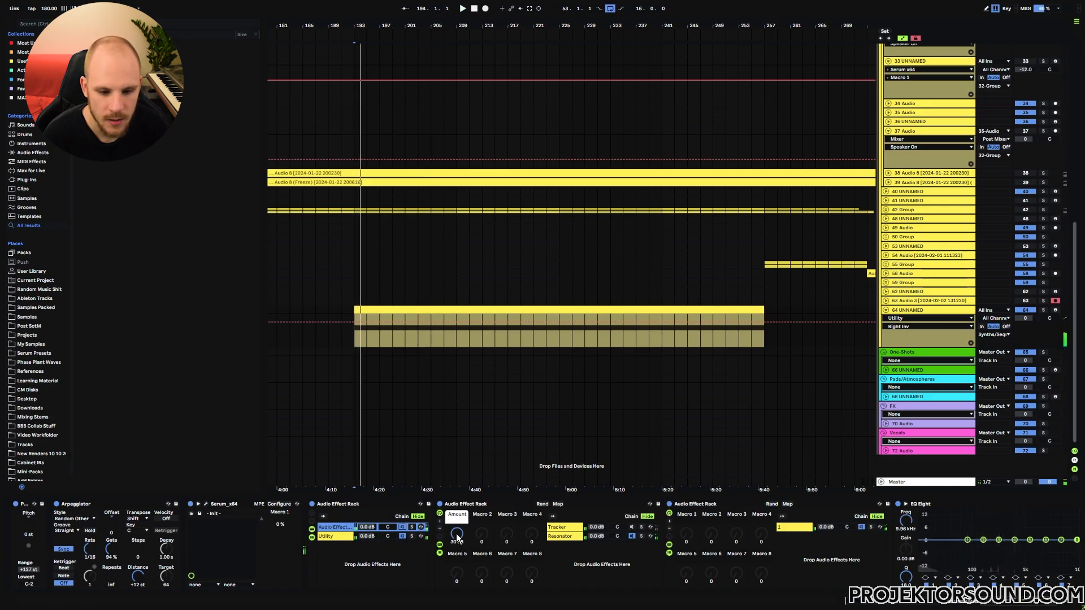
{"action": "key", "text": "space"}
{"action": "mouse_move", "coordinate": [276, 523]}
{"action": "left_mouse_down"}
{"action": "mouse_move", "coordinate": [276, 468]}
{"action": "mouse_move", "coordinate": [276, 523]}
{"action": "left_mouse_up"}
{"action": "left_click_drag", "start_coordinate": [456, 534], "coordinate": [456, 590]}
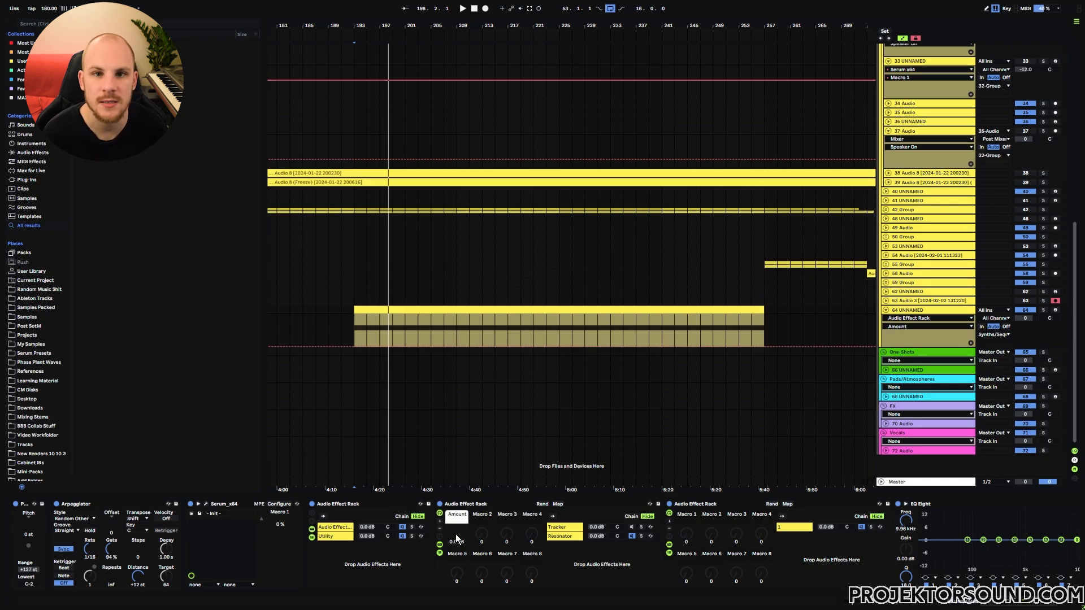
Step: Map the resonance of the Resonator chain's EQ Eight bands to Macro 2 of its own rack
{"action": "scroll", "coordinate": [456, 534], "scroll_direction": "right", "scroll_amount": 3}
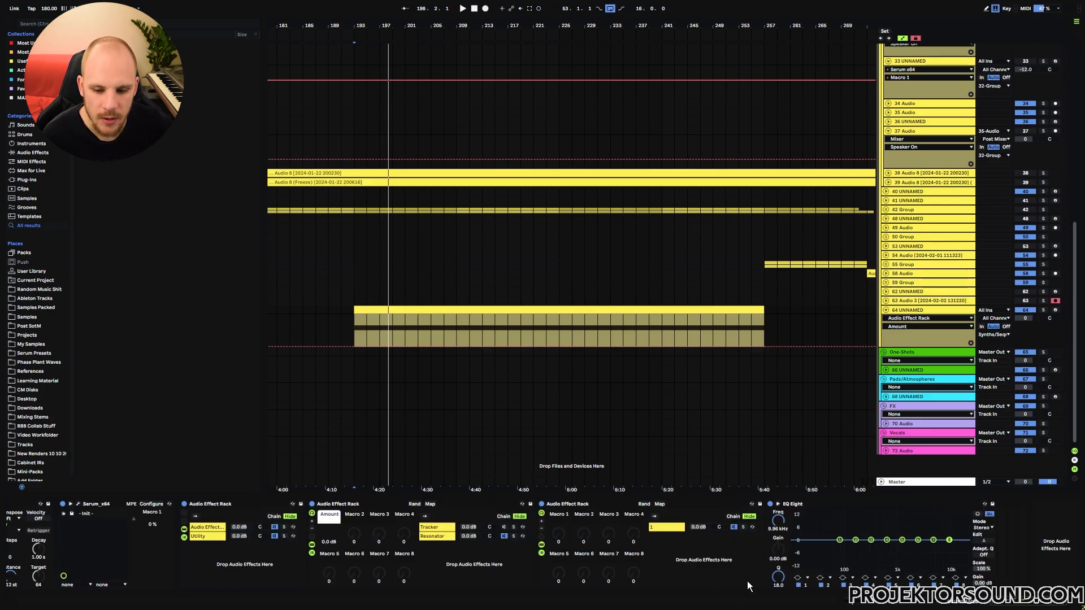
{"action": "right_click", "coordinate": [779, 578]}
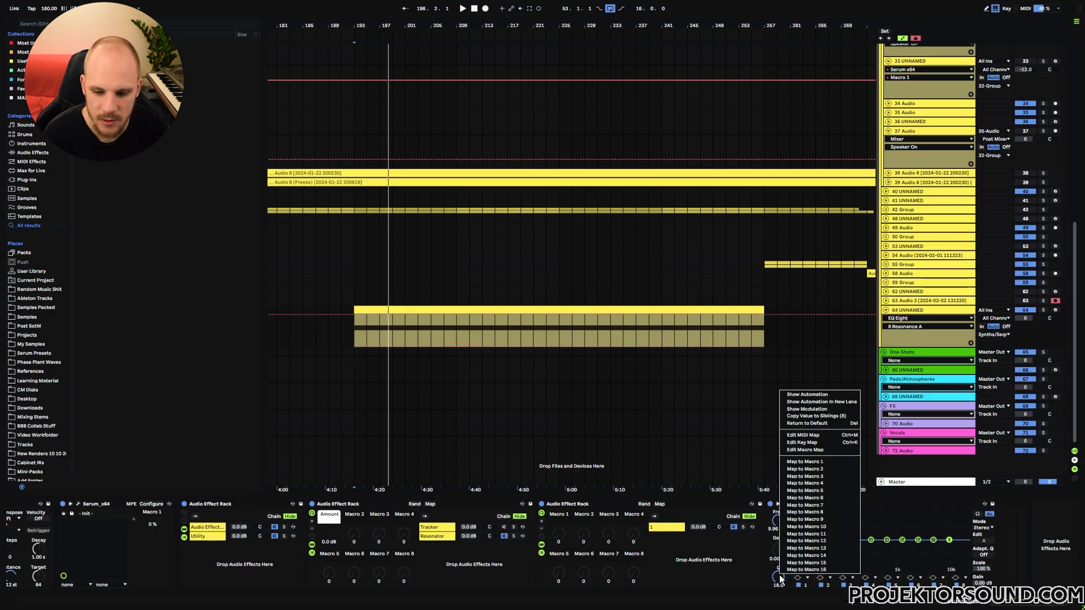
{"action": "left_click", "coordinate": [821, 469]}
Step: Set the minimum of all eight Macro 2 resonance mappings to 0.10 and leave macro mapping mode
{"action": "left_click_drag", "start_coordinate": [186, 43], "coordinate": [186, 133]}
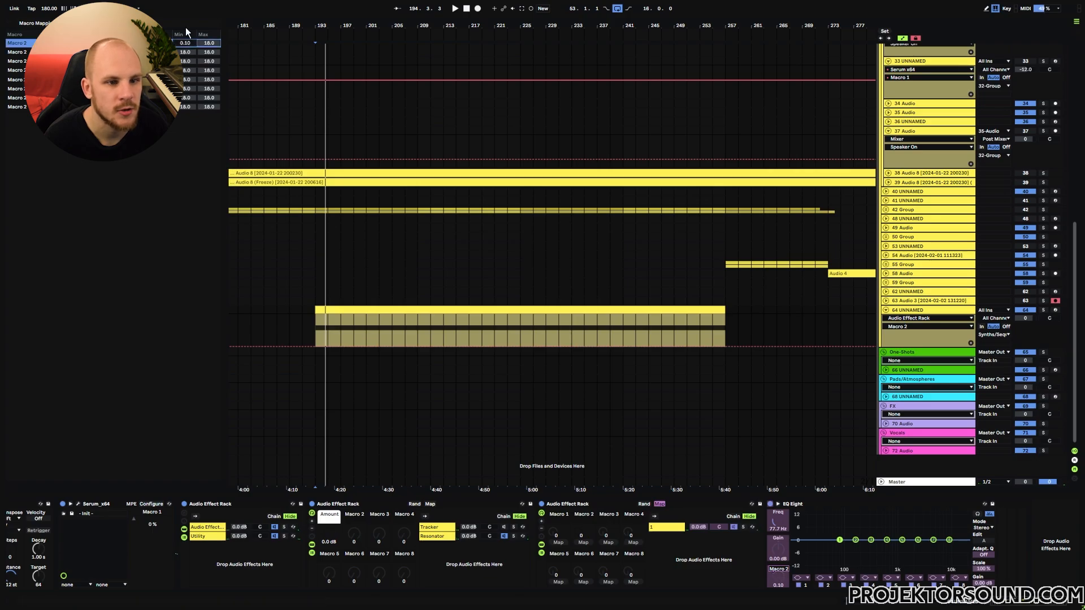
{"action": "left_click_drag", "start_coordinate": [186, 52], "coordinate": [185, 151]}
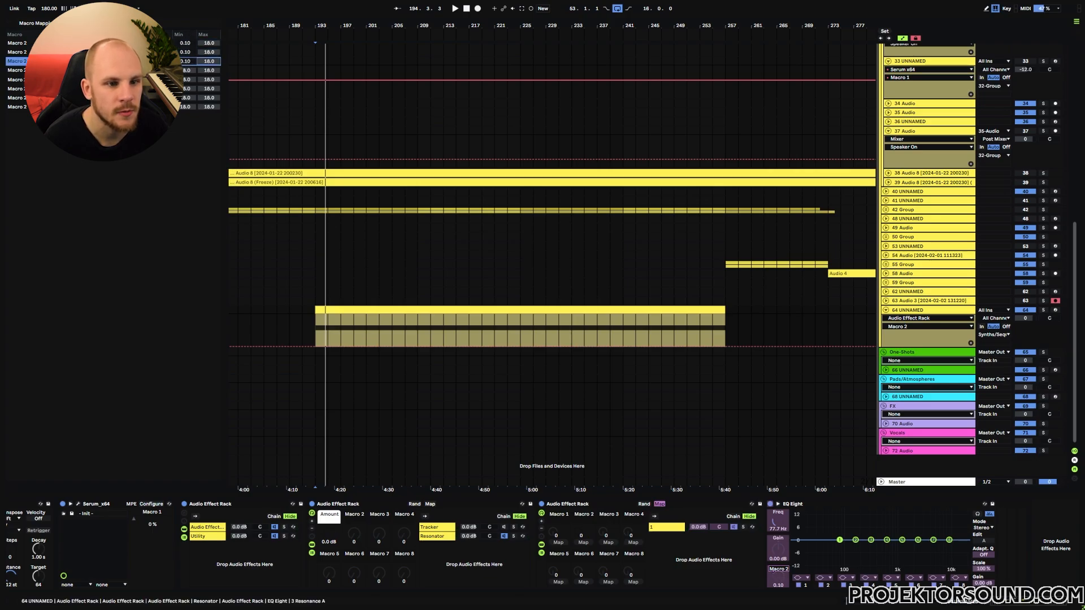
{"action": "left_click_drag", "start_coordinate": [186, 71], "coordinate": [187, 162]}
{"action": "left_click", "coordinate": [187, 80]}
{"action": "left_click_drag", "start_coordinate": [186, 90], "coordinate": [187, 180]}
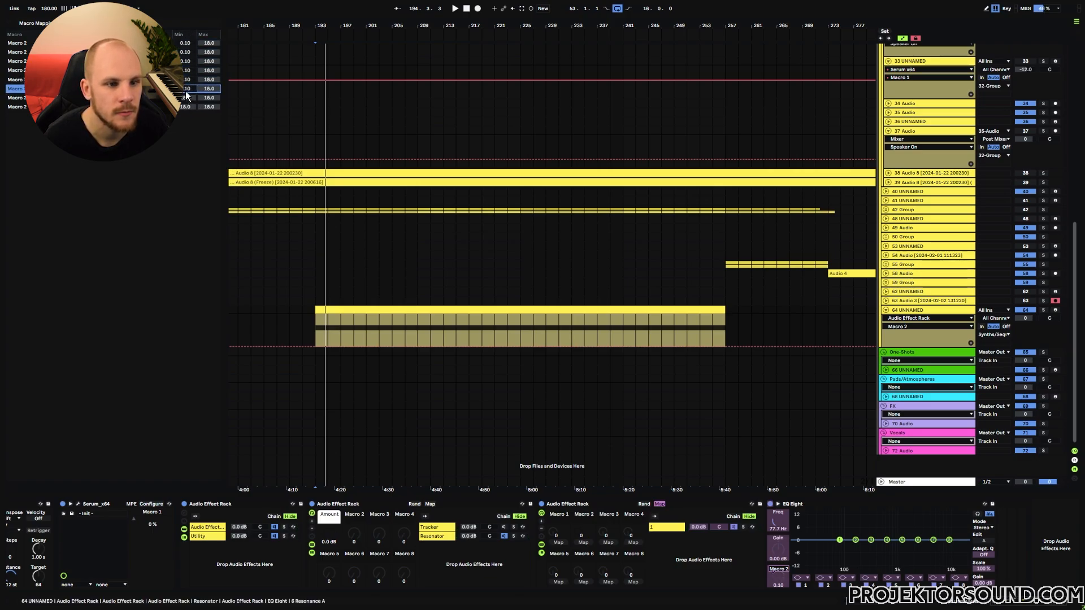
{"action": "left_click_drag", "start_coordinate": [186, 97], "coordinate": [186, 187]}
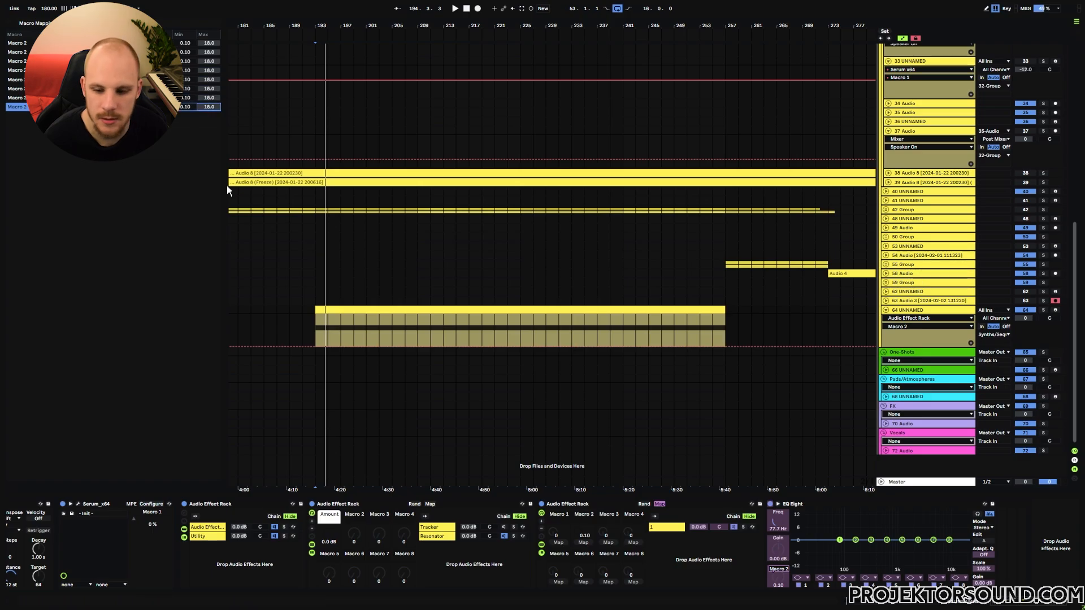
{"action": "left_click", "coordinate": [662, 505]}
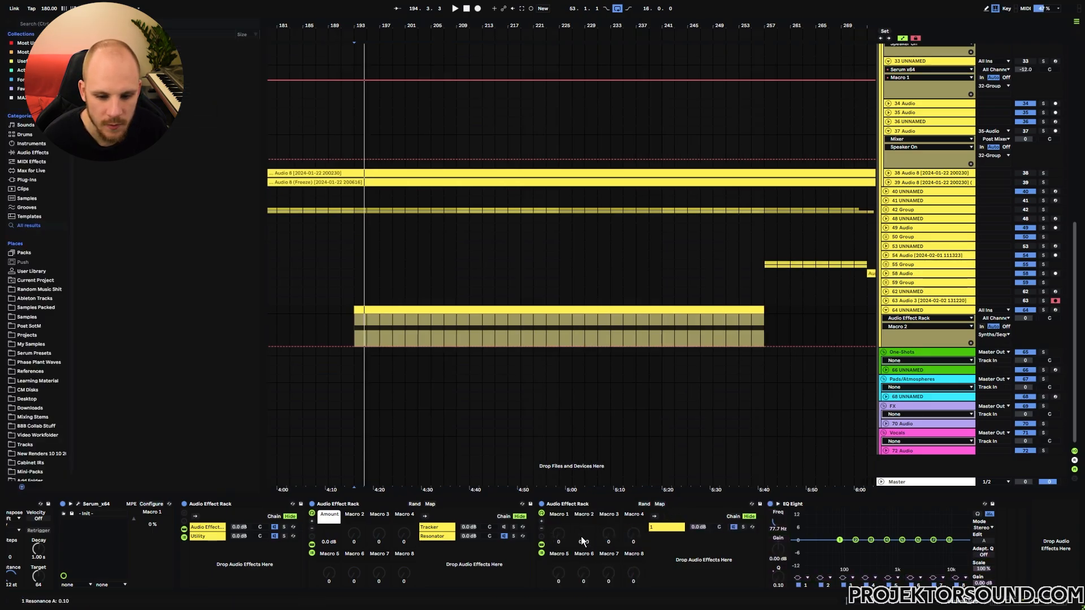
Step: During playback, raise Amount to 17 dB and Serum's Macro 1 to 48 %, try several resonance values on Macro 2, and return it to 0.10
{"action": "mouse_move", "coordinate": [583, 534]}
{"action": "left_mouse_down"}
{"action": "mouse_move", "coordinate": [584, 477]}
{"action": "mouse_move", "coordinate": [583, 536]}
{"action": "left_mouse_up"}
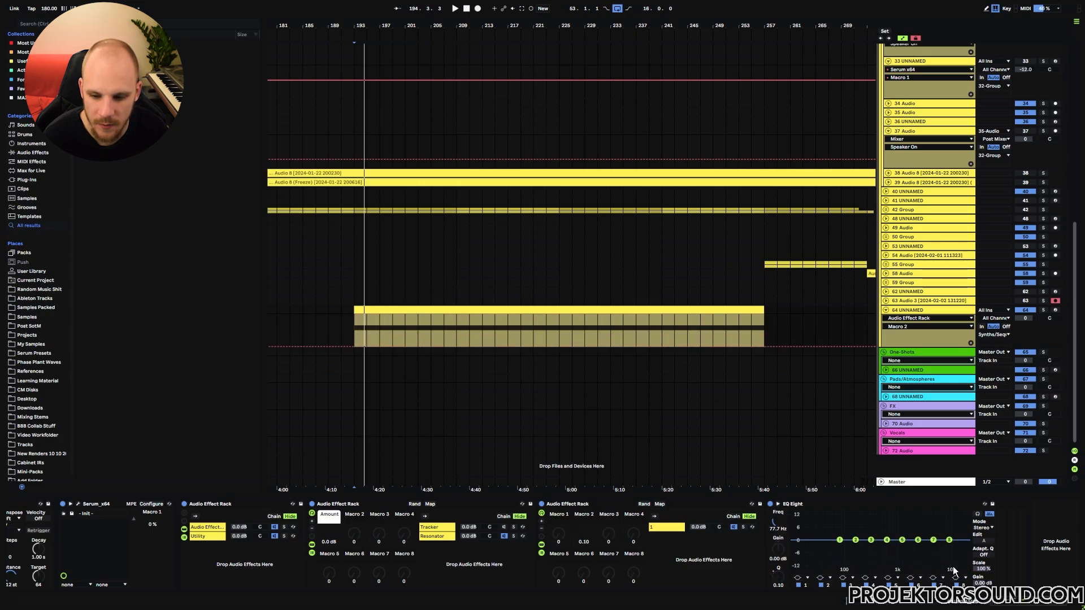
{"action": "key", "text": "space"}
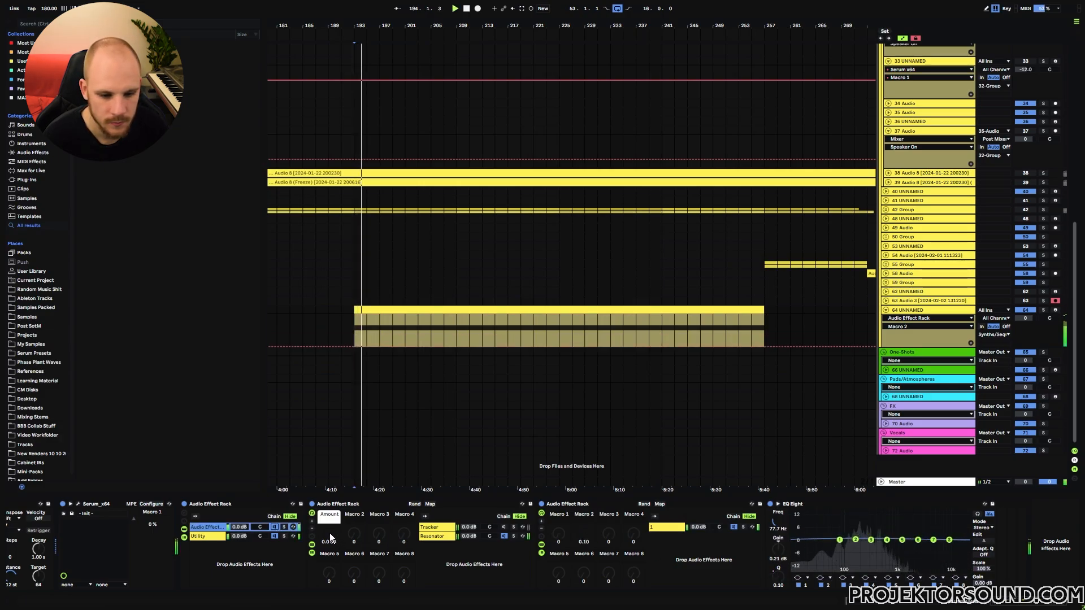
{"action": "mouse_move", "coordinate": [330, 533]}
{"action": "left_mouse_down"}
{"action": "mouse_move", "coordinate": [330, 505]}
{"action": "mouse_move", "coordinate": [330, 515]}
{"action": "left_mouse_up"}
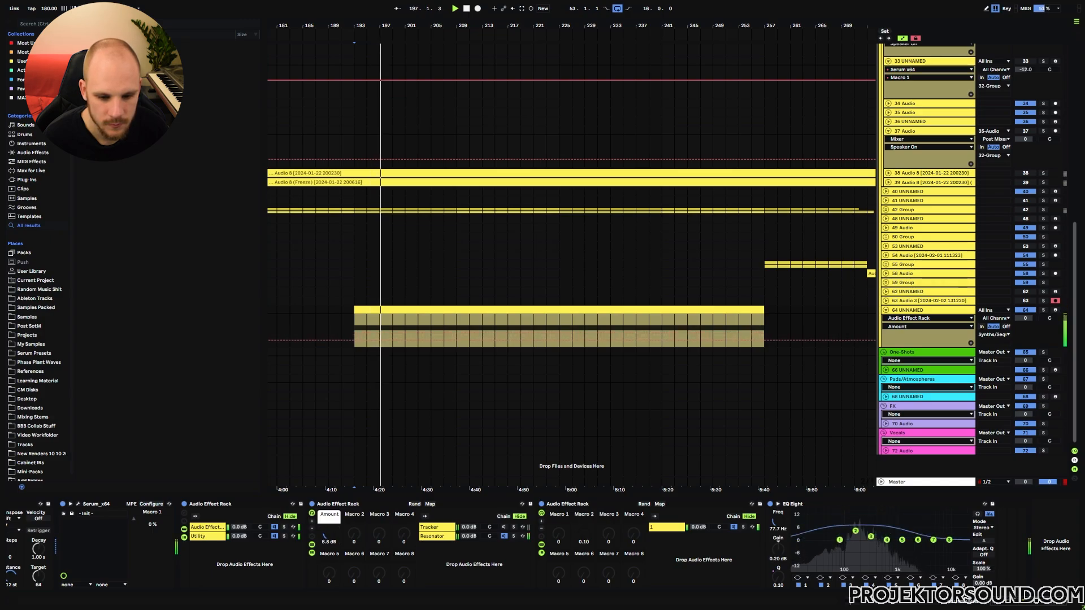
{"action": "left_click_drag", "start_coordinate": [584, 534], "coordinate": [584, 511]}
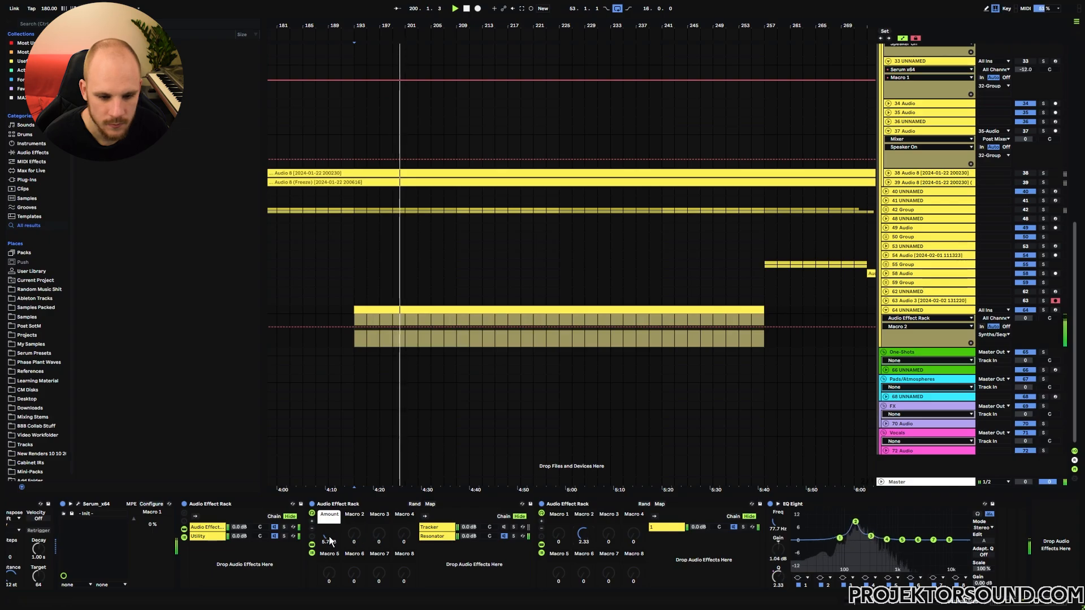
{"action": "left_click_drag", "start_coordinate": [330, 536], "coordinate": [330, 515]}
{"action": "left_click_drag", "start_coordinate": [583, 535], "coordinate": [582, 515]}
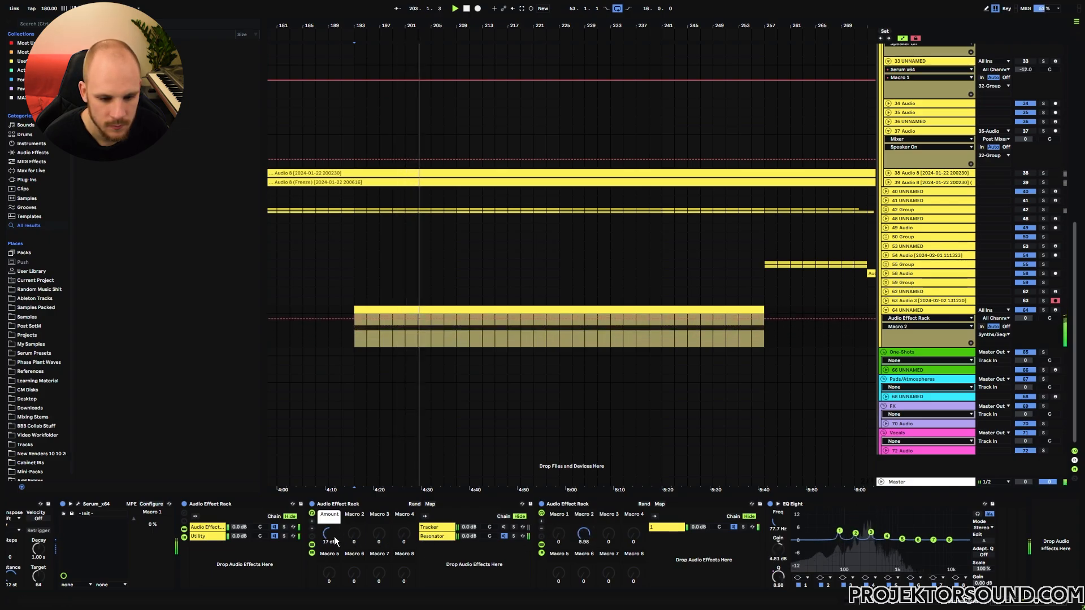
{"action": "left_click_drag", "start_coordinate": [152, 524], "coordinate": [152, 498]}
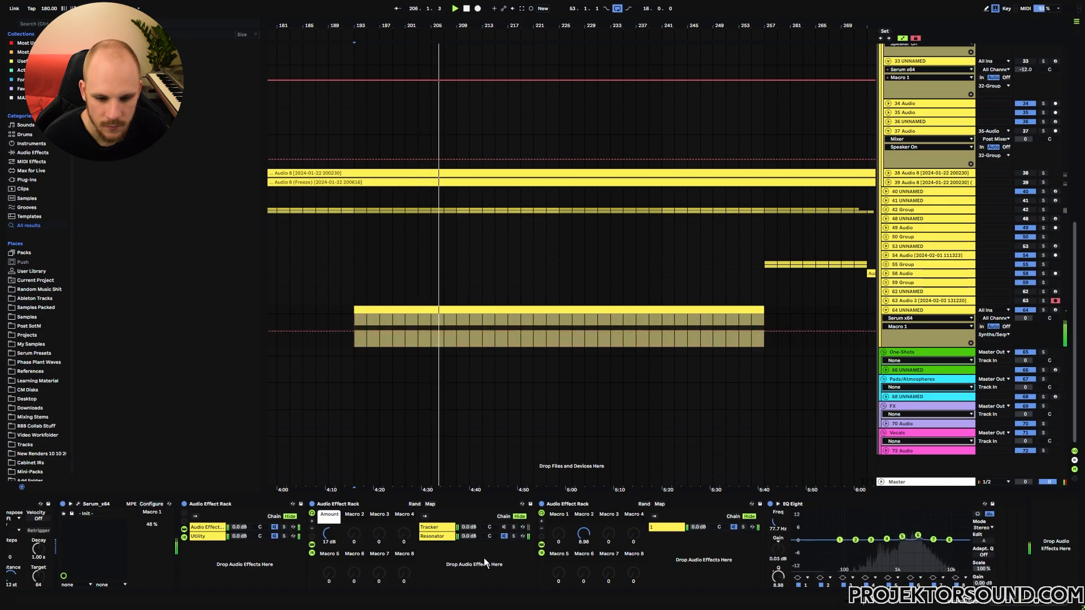
{"action": "left_click_drag", "start_coordinate": [584, 536], "coordinate": [582, 536]}
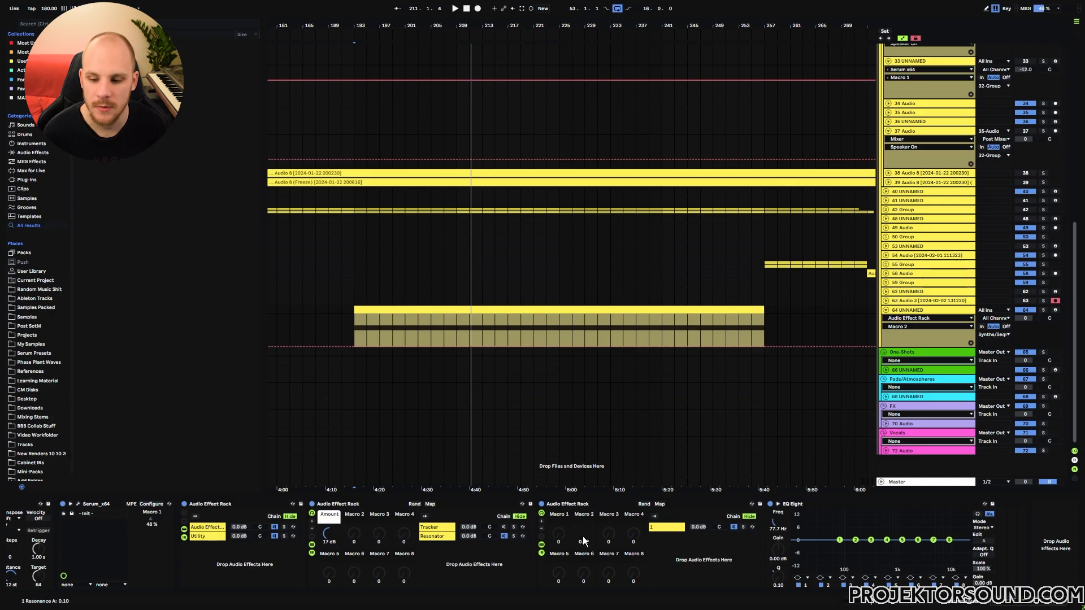
Step: Add OTT and Saturator after the outer rack, and lower the track volume to -11.1 dB while playing
{"action": "right_click", "coordinate": [1051, 534]}
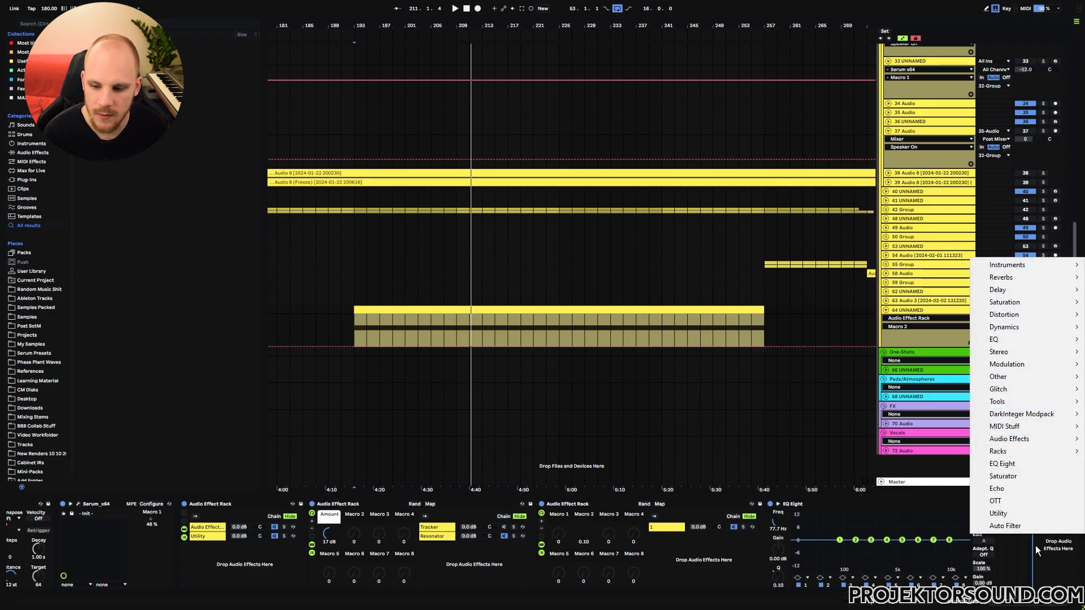
{"action": "left_click", "coordinate": [1023, 501]}
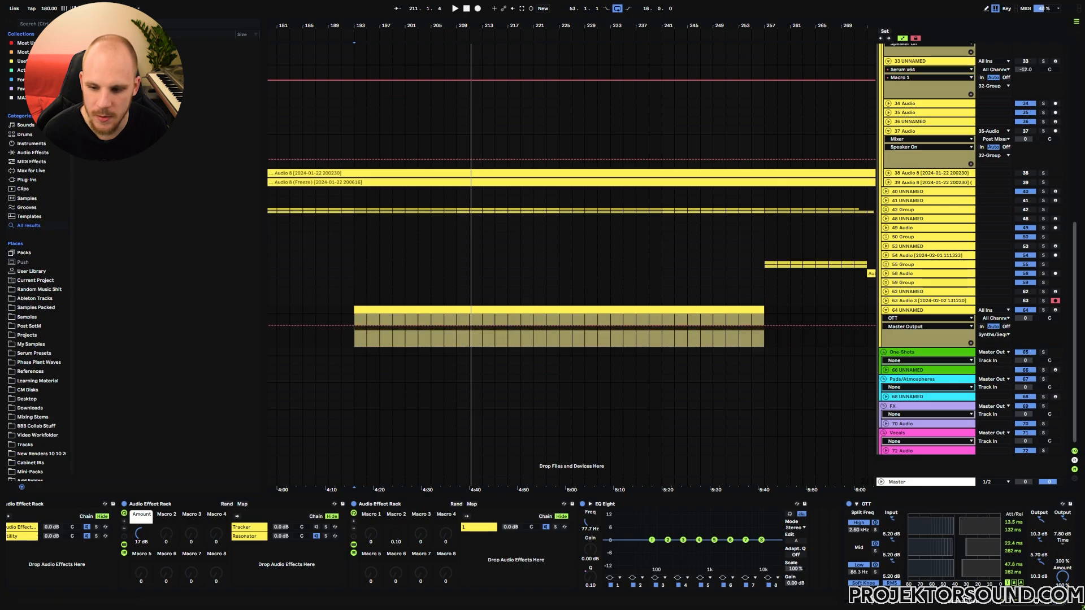
{"action": "right_click", "coordinate": [1042, 551]}
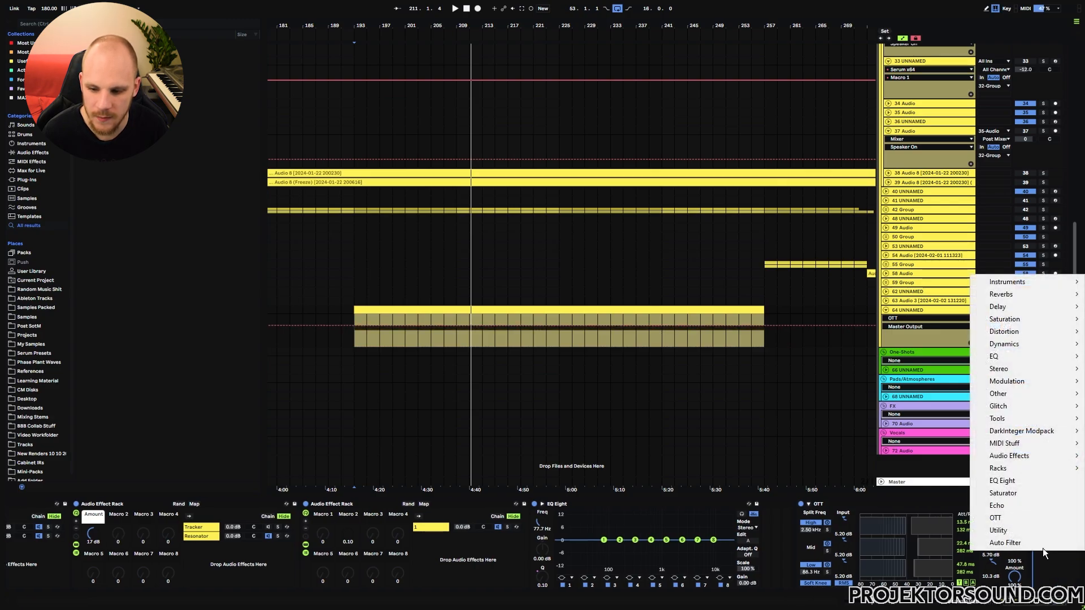
{"action": "left_click", "coordinate": [1015, 495]}
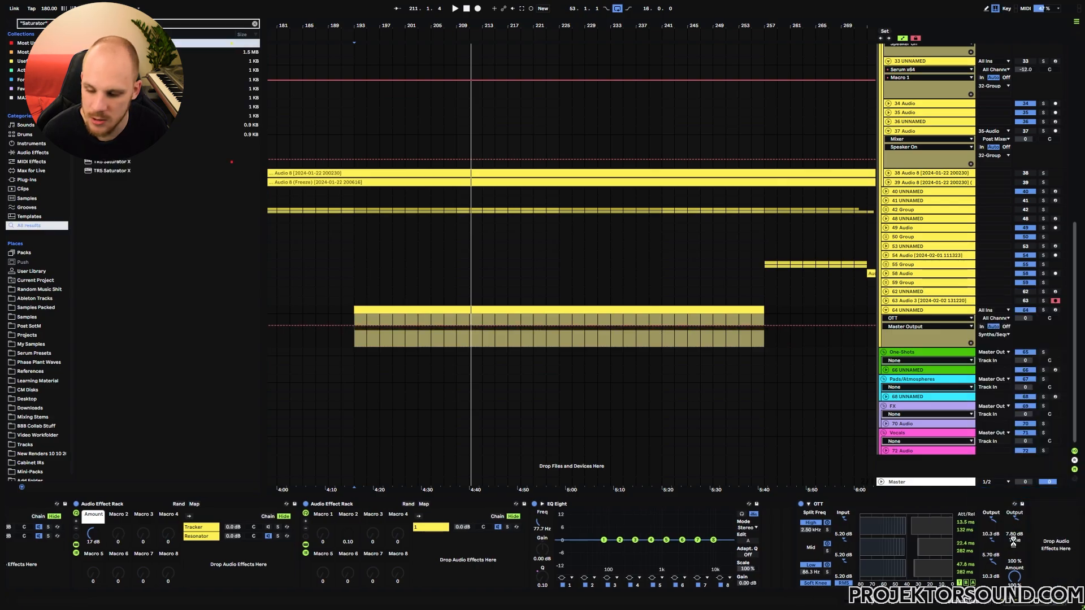
{"action": "key", "text": "space"}
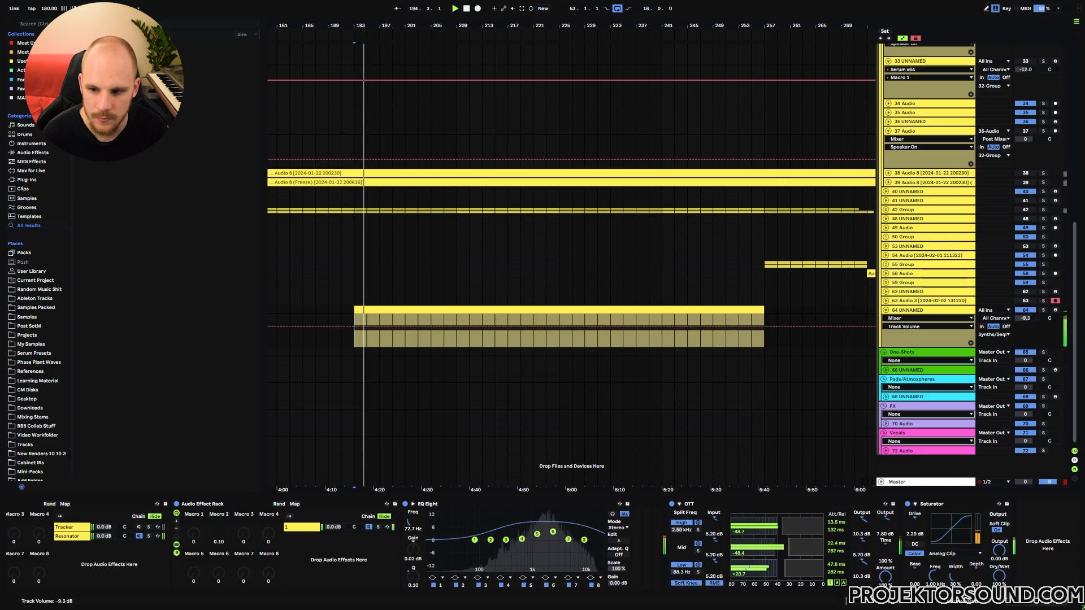
{"action": "left_click_drag", "start_coordinate": [1019, 319], "coordinate": [1019, 324]}
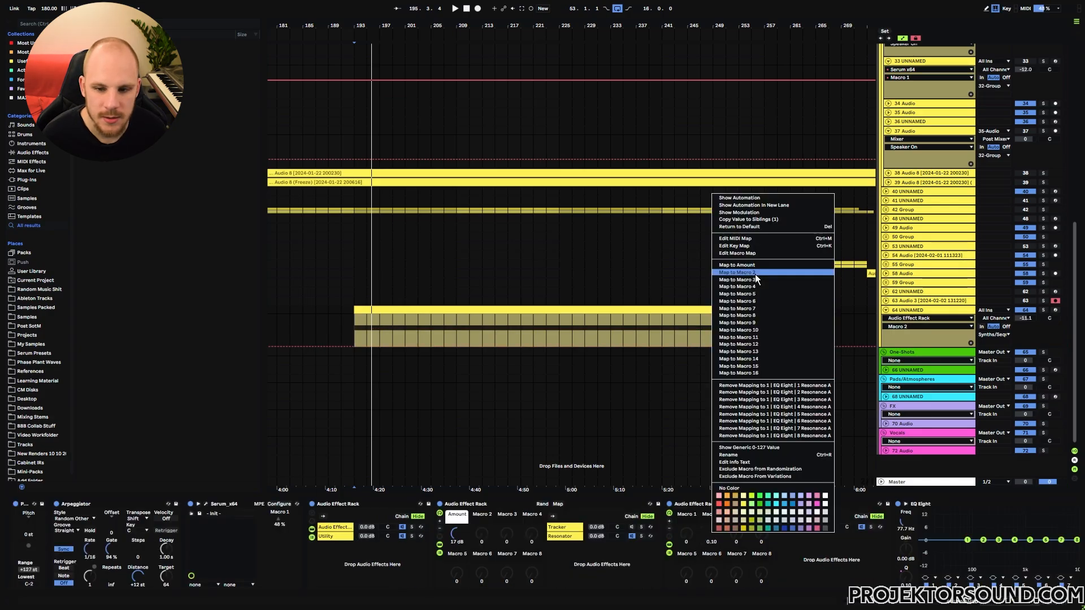
Step: Map the Resonator rack's Macro 2 to the parent rack's Macro 2, rename that parent macro Q and color it white
{"action": "left_click", "coordinate": [755, 274]}
{"action": "right_click", "coordinate": [479, 516]}
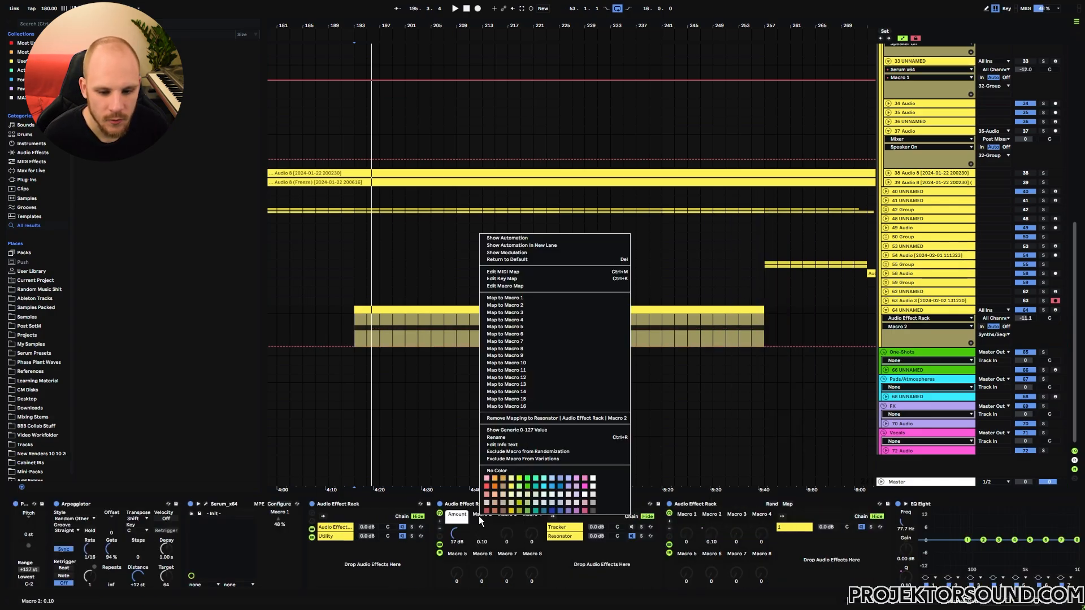
{"action": "left_click", "coordinate": [508, 437]}
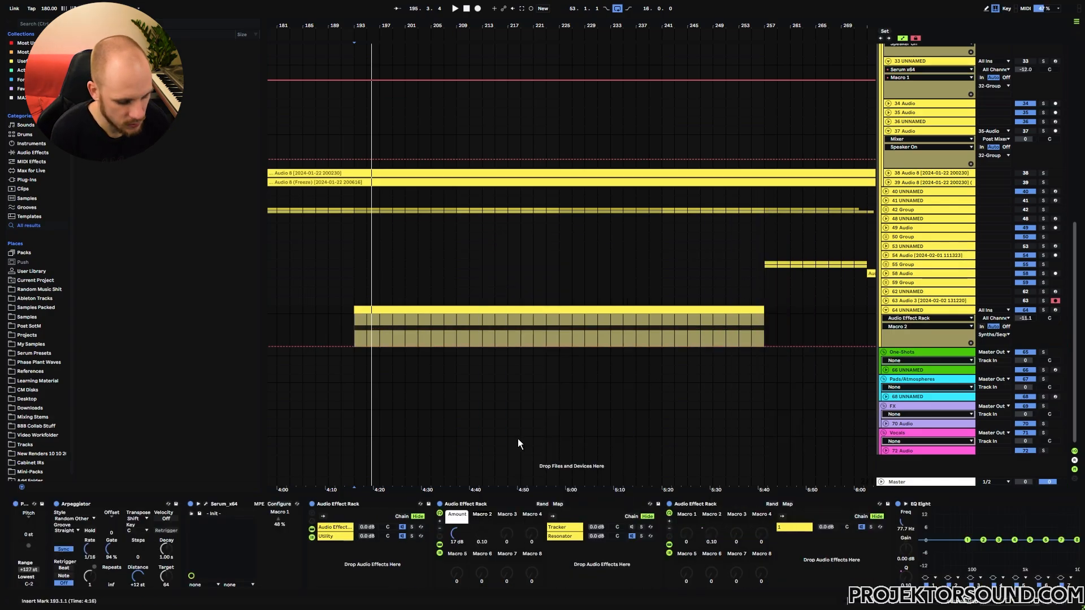
{"action": "type", "text": "Que"}
{"action": "key", "text": "BackSpace"}
{"action": "key", "text": "BackSpace"}
{"action": "key", "text": "Return"}
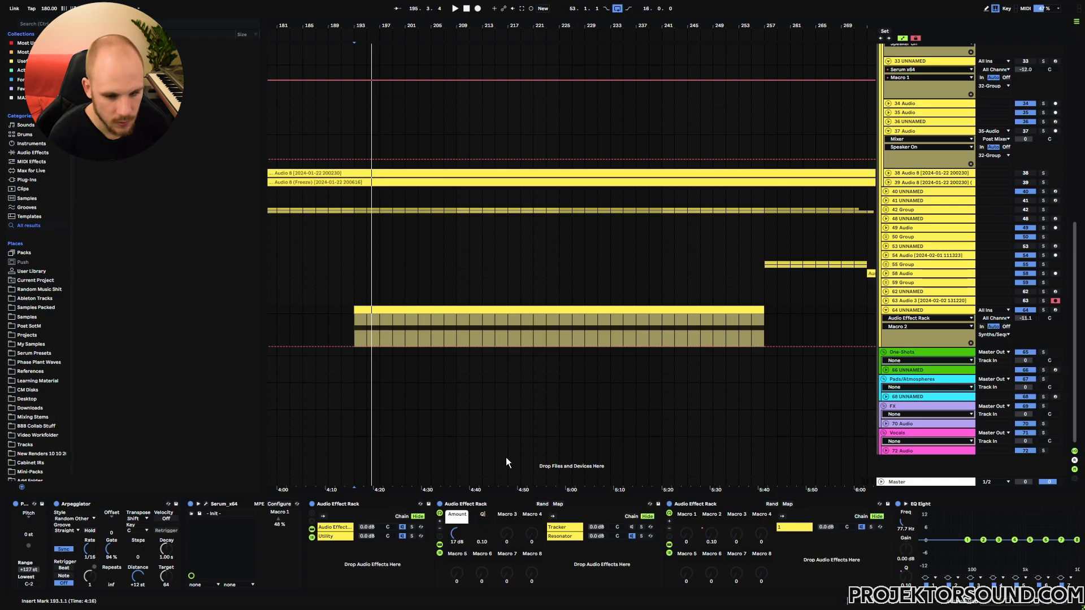
{"action": "right_click", "coordinate": [482, 514]}
{"action": "left_click", "coordinate": [595, 481]}
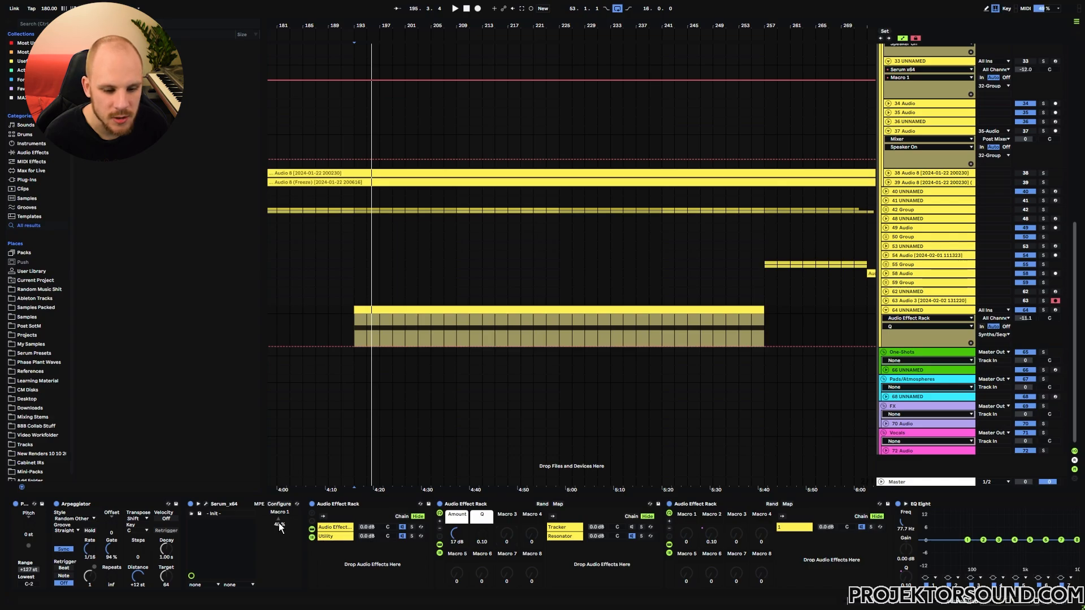
Step: Play the sequence, set the Q macro to 18.0 and raise Serum's Macro 1 through 70 % to 100 %
{"action": "key", "text": "space"}
{"action": "left_click_drag", "start_coordinate": [279, 522], "coordinate": [279, 505]}
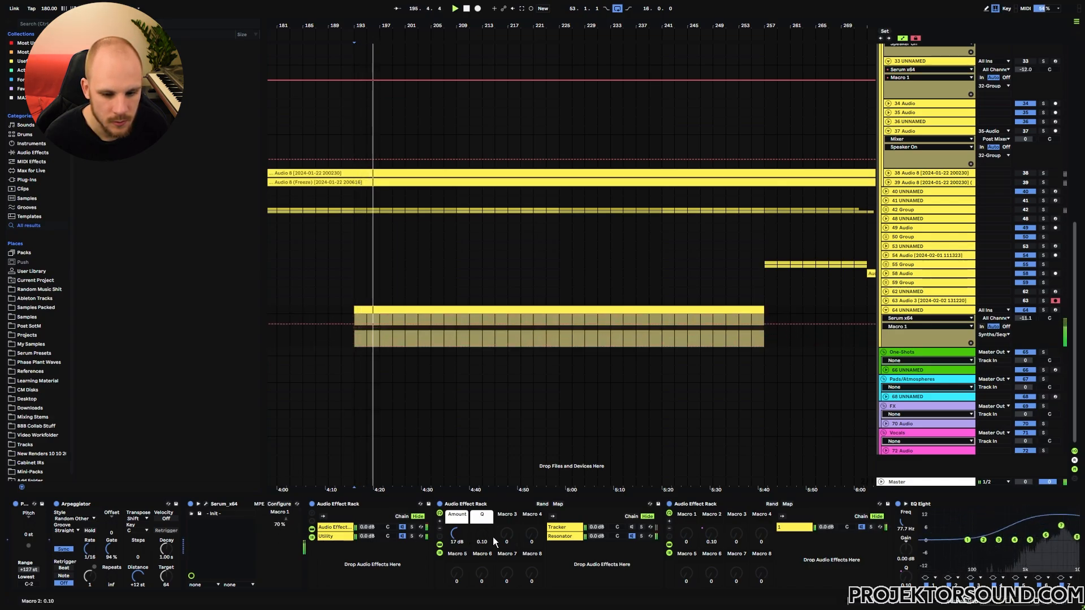
{"action": "left_click_drag", "start_coordinate": [482, 535], "coordinate": [480, 528]}
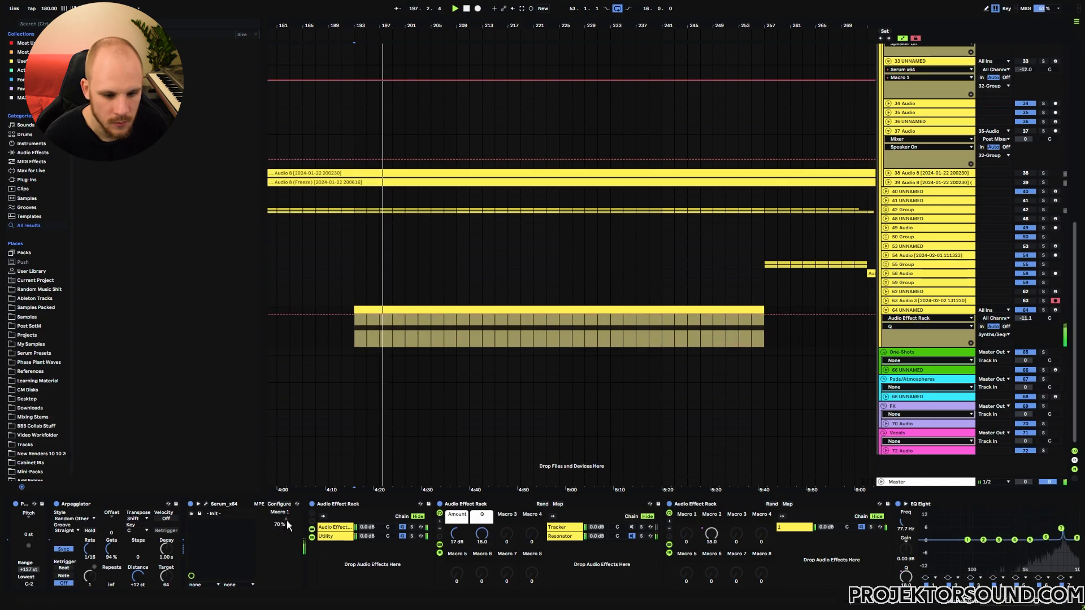
{"action": "left_click_drag", "start_coordinate": [287, 520], "coordinate": [286, 497]}
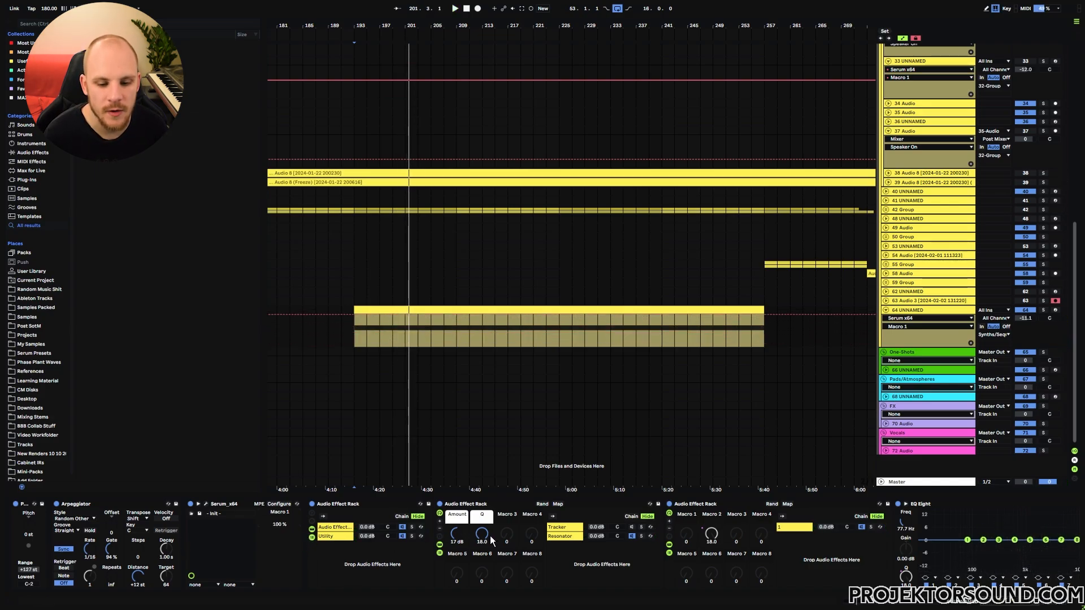
Step: Set Q to 5.28 and Amount to about 25 dB, and replay the sequence after switching between the Utility chain and the first chain
{"action": "left_click_drag", "start_coordinate": [483, 534], "coordinate": [483, 573]}
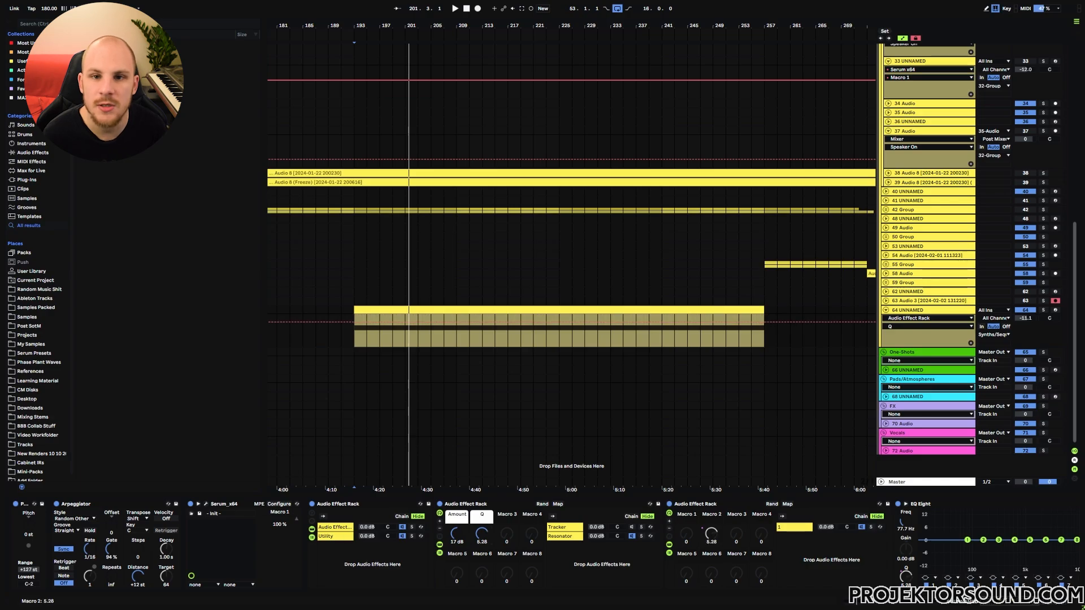
{"action": "left_click_drag", "start_coordinate": [458, 540], "coordinate": [458, 531]}
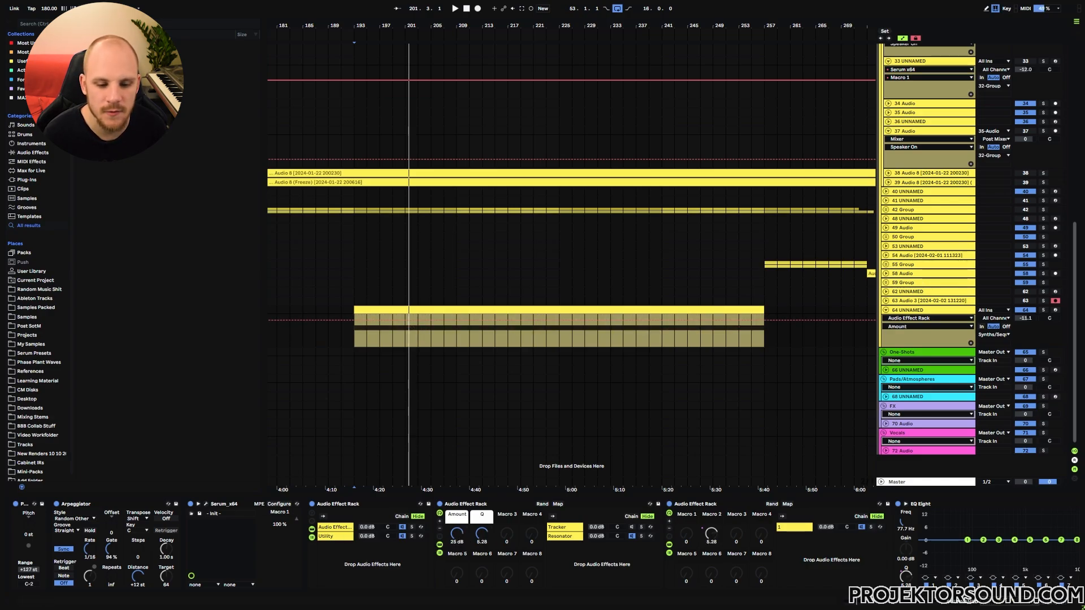
{"action": "left_click", "coordinate": [338, 537]}
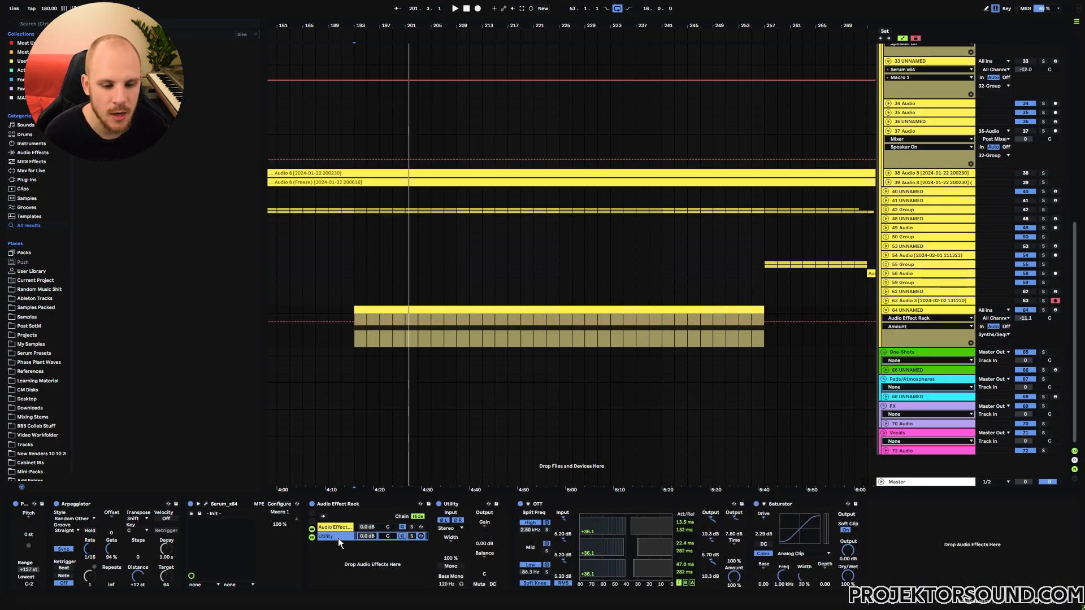
{"action": "left_click", "coordinate": [333, 527]}
{"action": "key", "text": "space"}
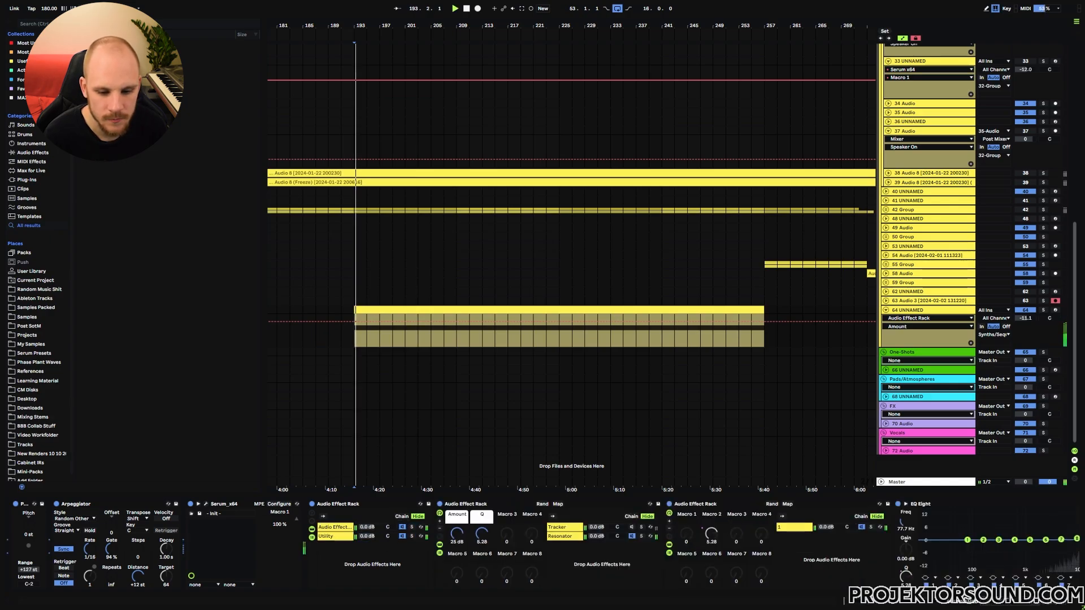
Step: Sweep Amount up to 30 dB and Q up to 18.0 during playback, then drop them to 0.0 dB and 0.10 and lower Serum's Macro 1 to 19 %
{"action": "left_click_drag", "start_coordinate": [481, 534], "coordinate": [481, 517]}
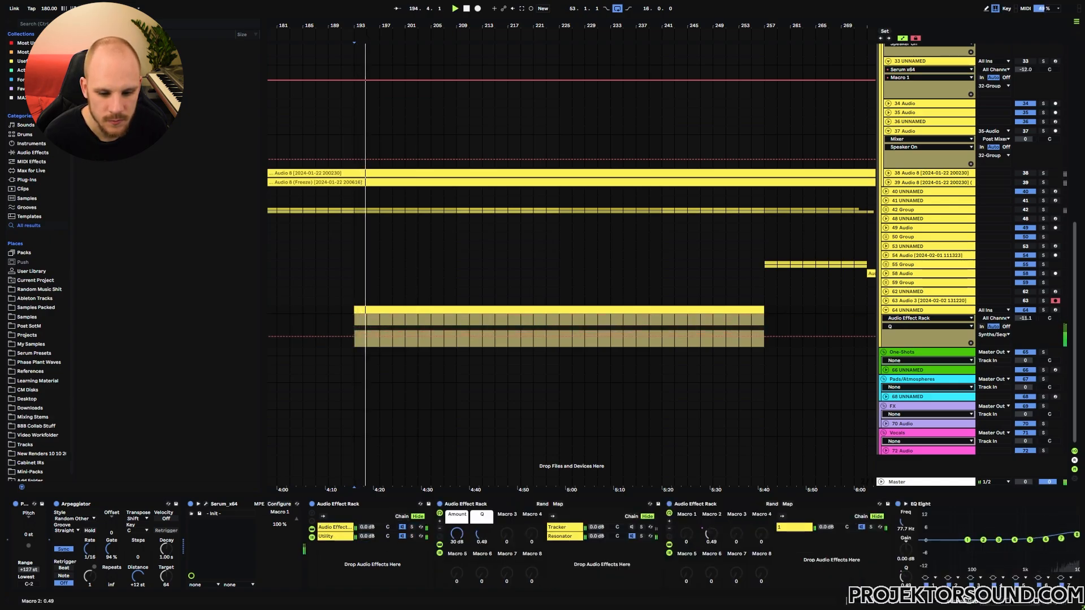
{"action": "left_click_drag", "start_coordinate": [285, 525], "coordinate": [285, 559]}
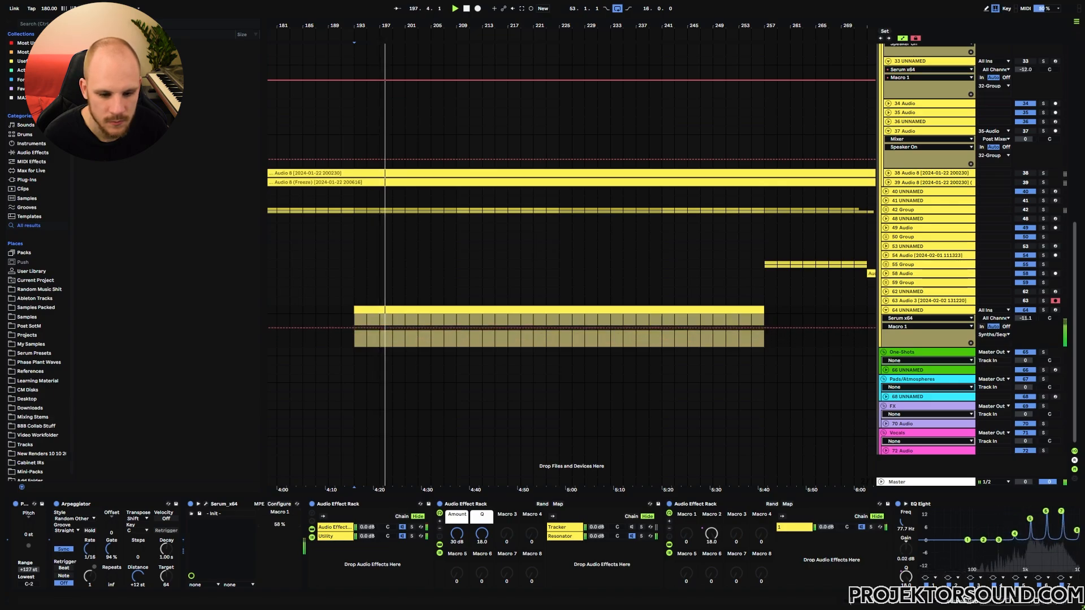
{"action": "left_click_drag", "start_coordinate": [456, 533], "coordinate": [482, 565]}
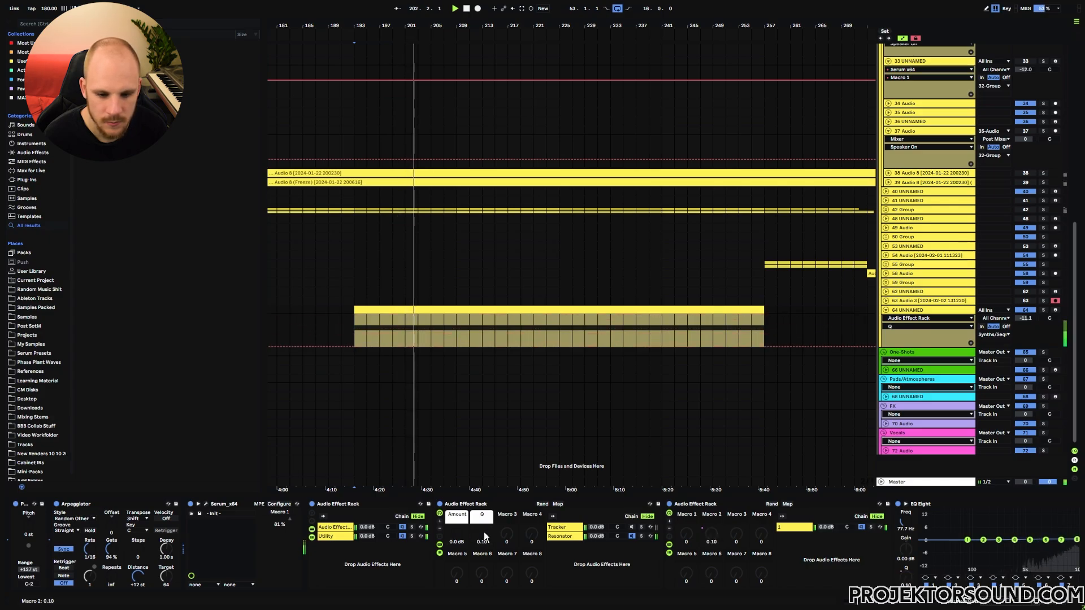
{"action": "left_click_drag", "start_coordinate": [290, 527], "coordinate": [289, 565]}
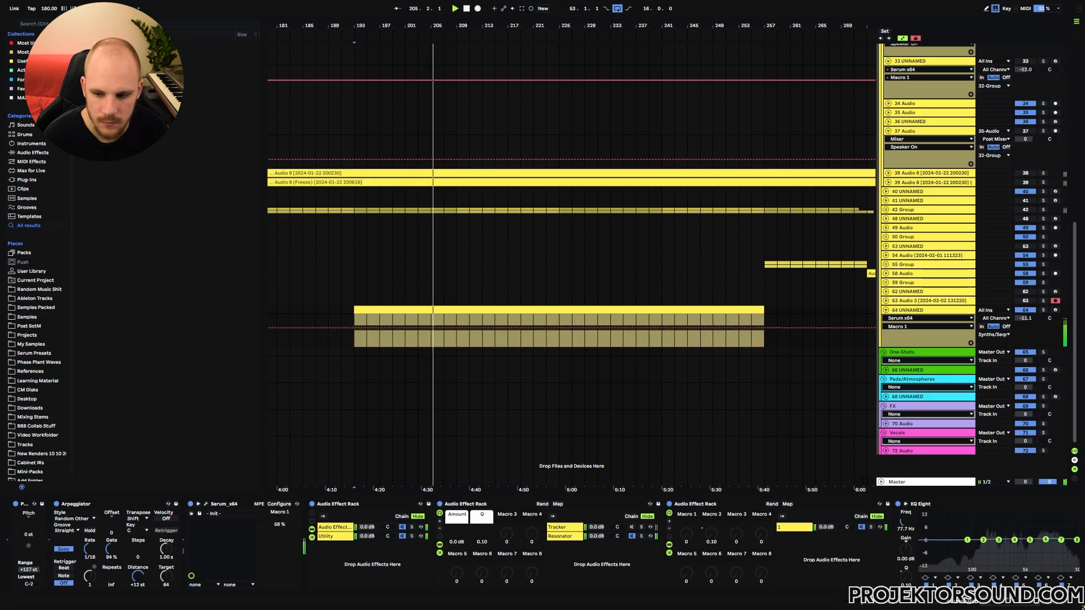
{"action": "left_click_drag", "start_coordinate": [289, 565], "coordinate": [290, 538]}
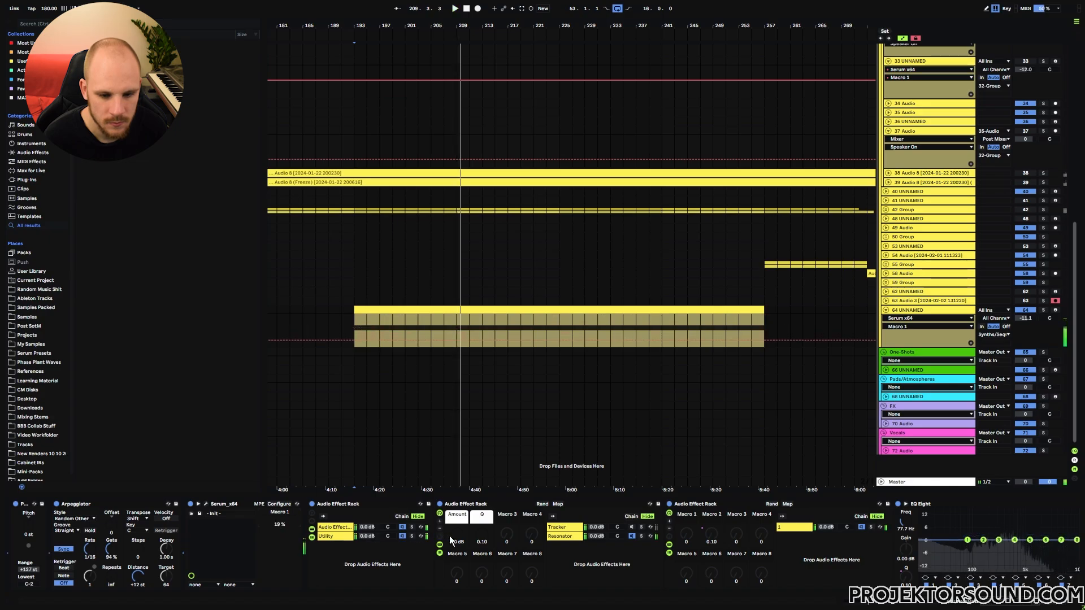
Step: Set the minimum of every Gain macro mapping in the Tracker rack to -inf dB, and replay the sequence with Amount at -inf dB
{"action": "left_click", "coordinate": [568, 527]}
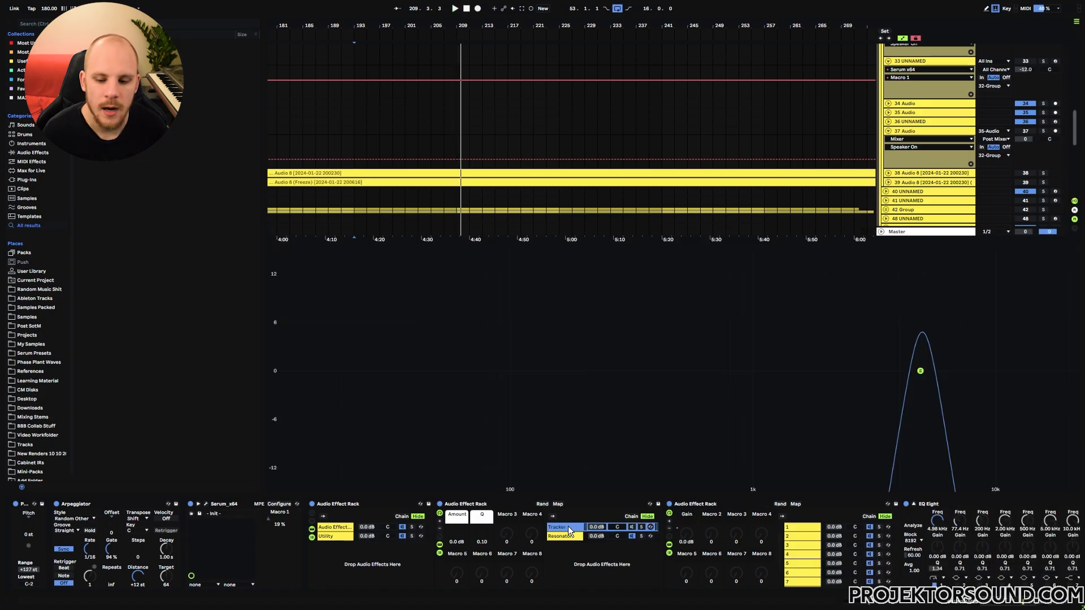
{"action": "left_click", "coordinate": [795, 505]}
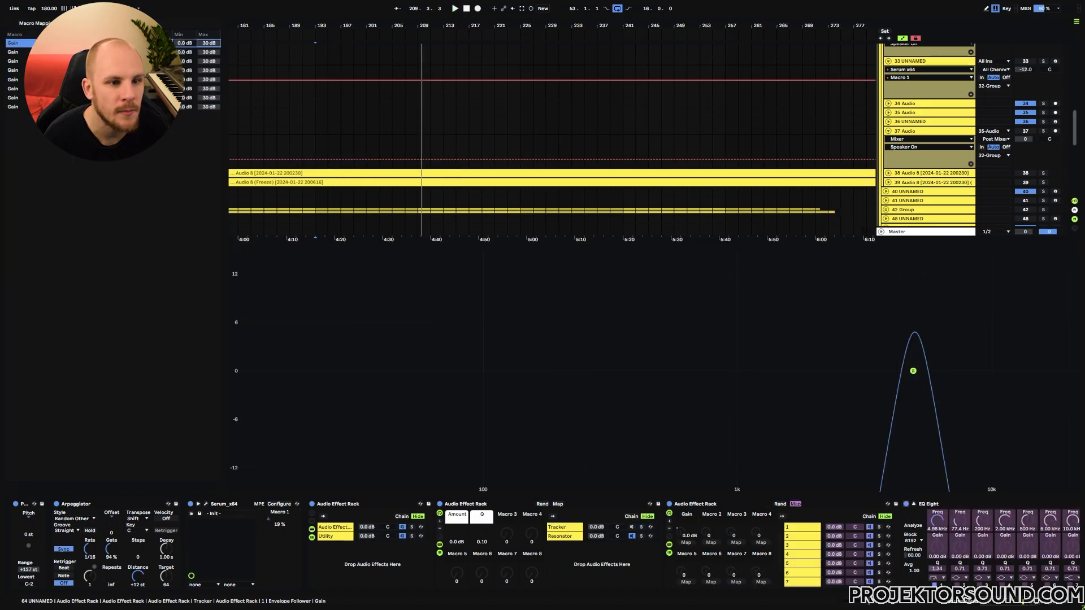
{"action": "left_click_drag", "start_coordinate": [185, 56], "coordinate": [185, 59]}
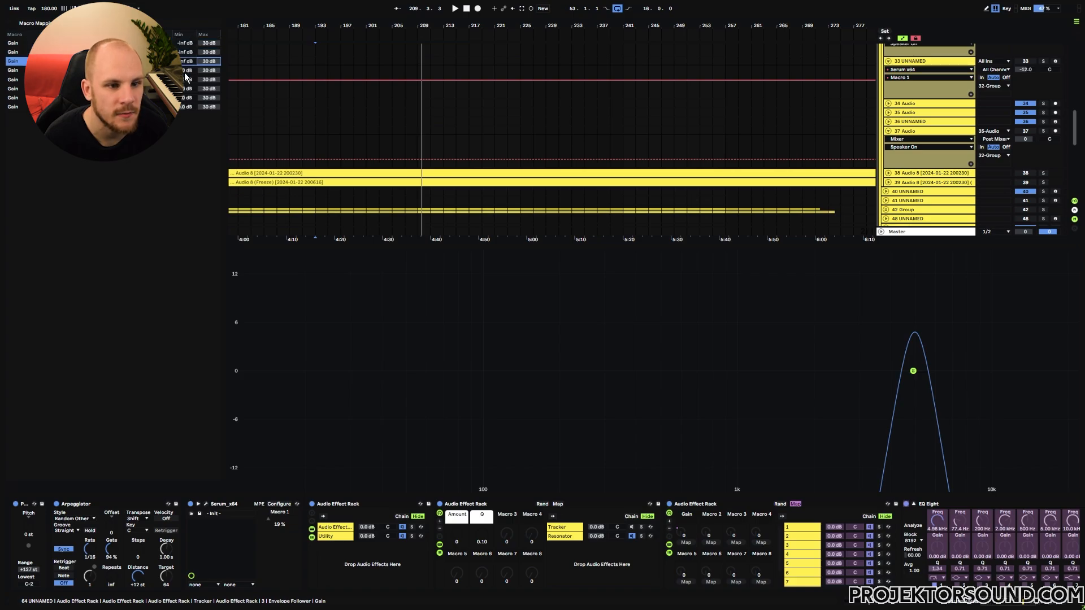
{"action": "left_click", "coordinate": [456, 555]}
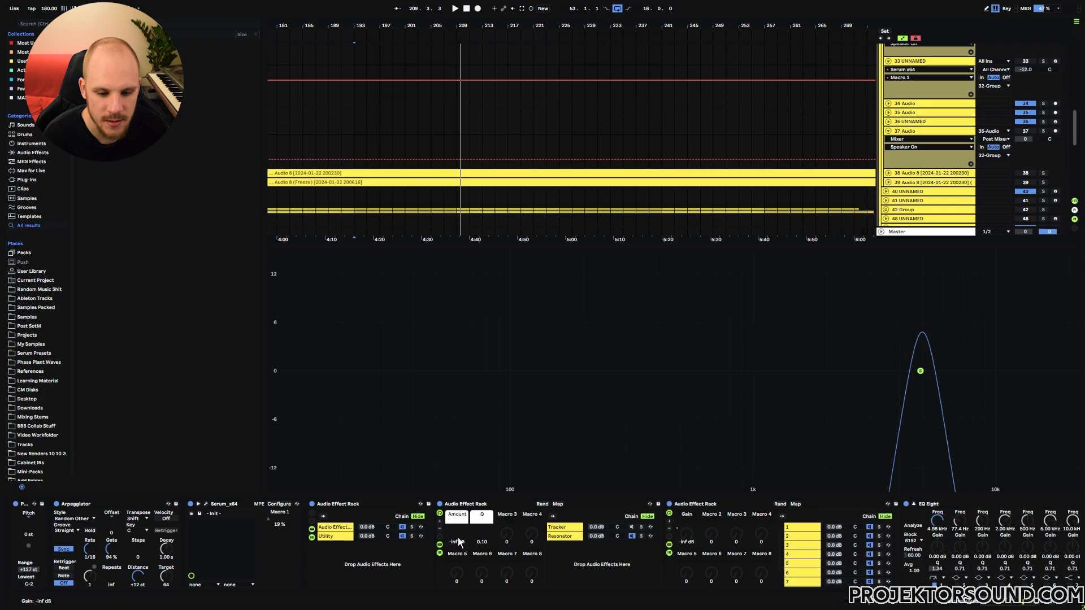
{"action": "key", "text": "space"}
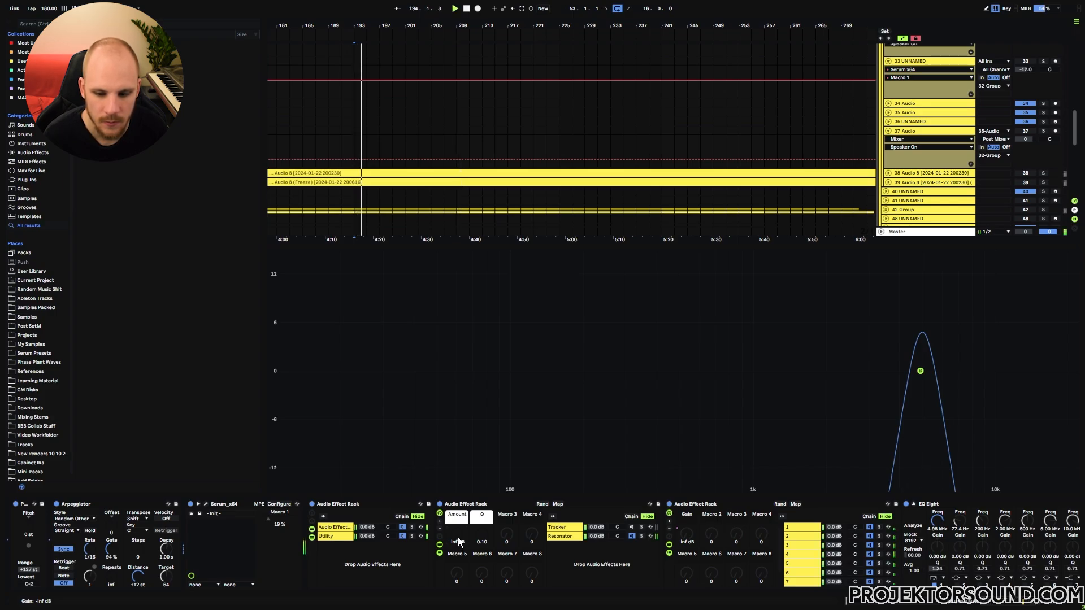
Step: Review the Utility chain and the Resonator chain's EQ Eight bands, and fold the Resonator chain's inner rack
{"action": "left_click", "coordinate": [348, 528]}
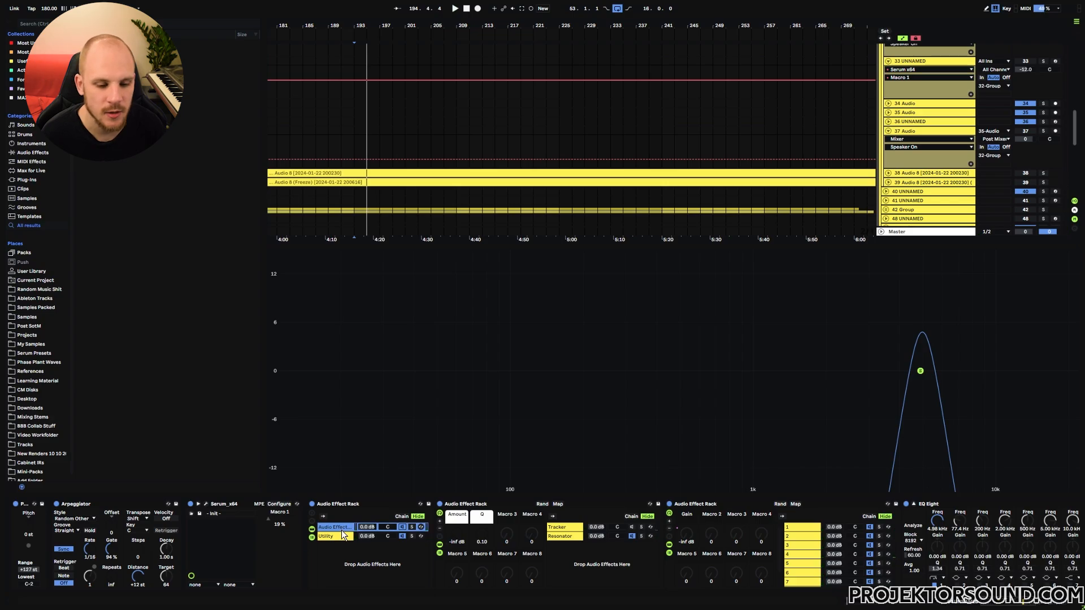
{"action": "left_click", "coordinate": [340, 537]}
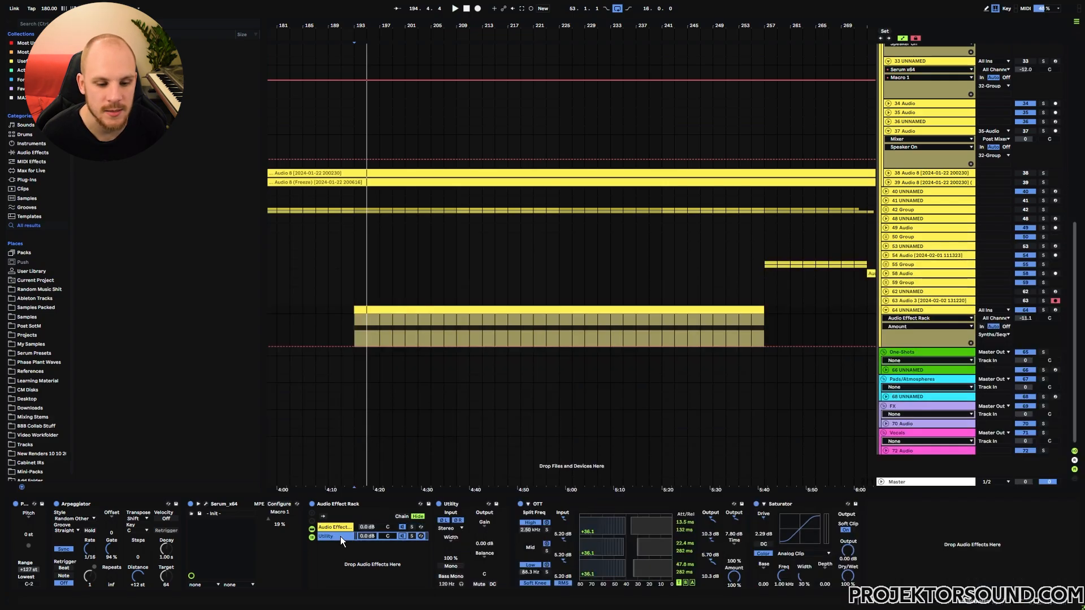
{"action": "left_click", "coordinate": [334, 527]}
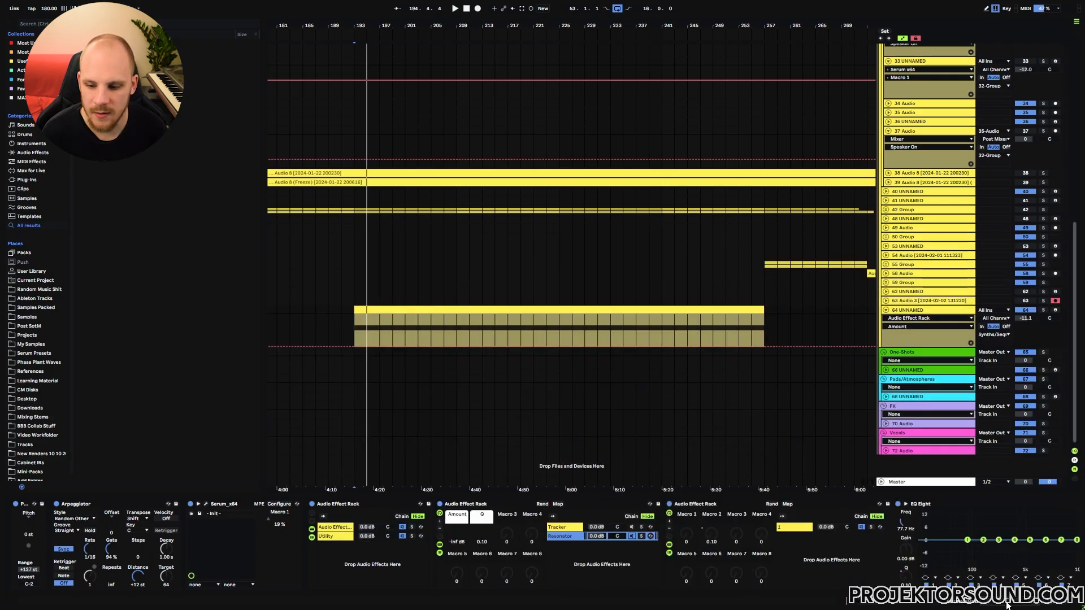
{"action": "scroll", "coordinate": [710, 559], "scroll_direction": "right", "scroll_amount": 5}
{"action": "left_click_drag", "start_coordinate": [542, 525], "coordinate": [680, 554]}
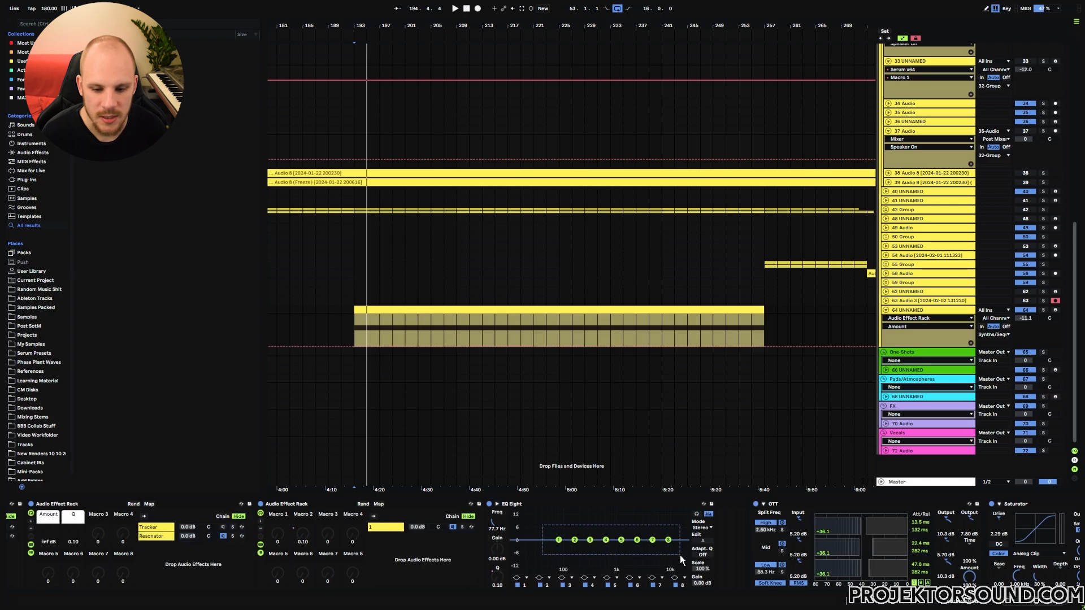
{"action": "double_click", "coordinate": [279, 505]}
Step: Add dBlue Glitch after the Saturator and expose its master output mix as the configured OutptMix parameter
{"action": "right_click", "coordinate": [658, 526]}
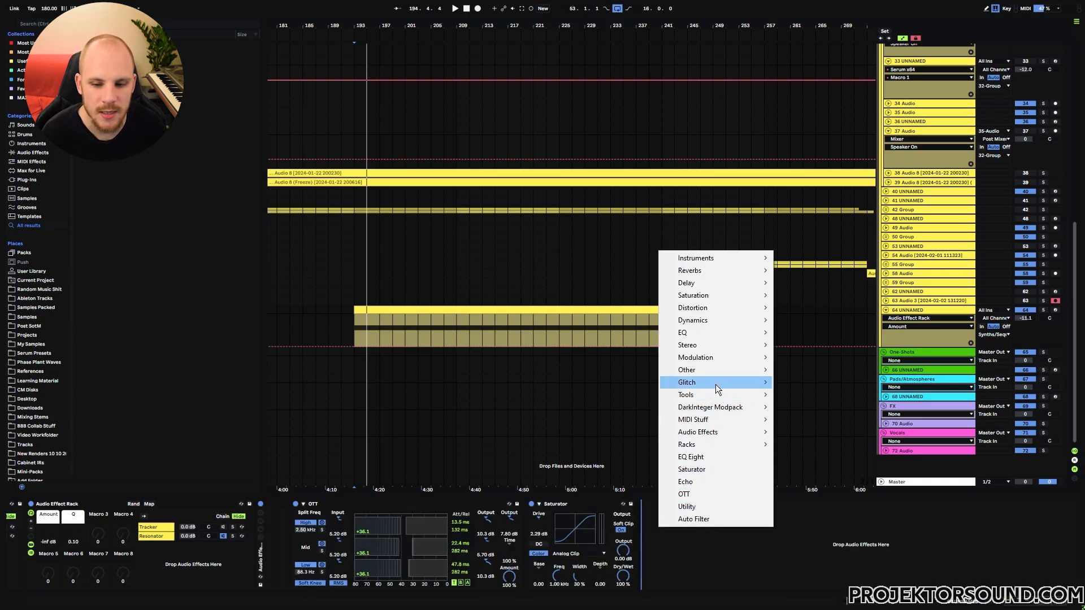
{"action": "mouse_move", "coordinate": [755, 382]}
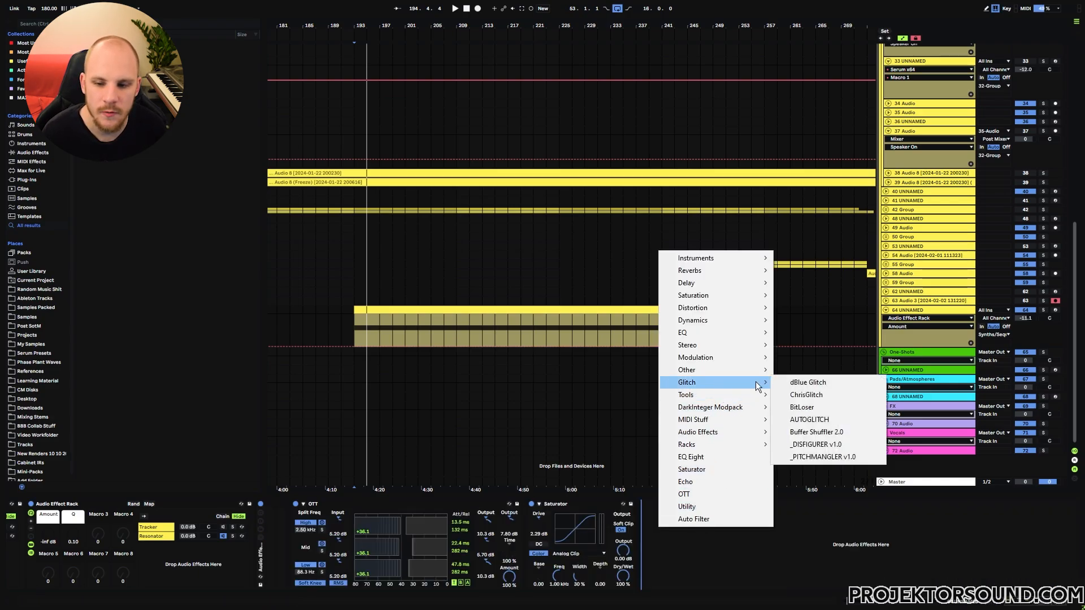
{"action": "left_click", "coordinate": [818, 381]}
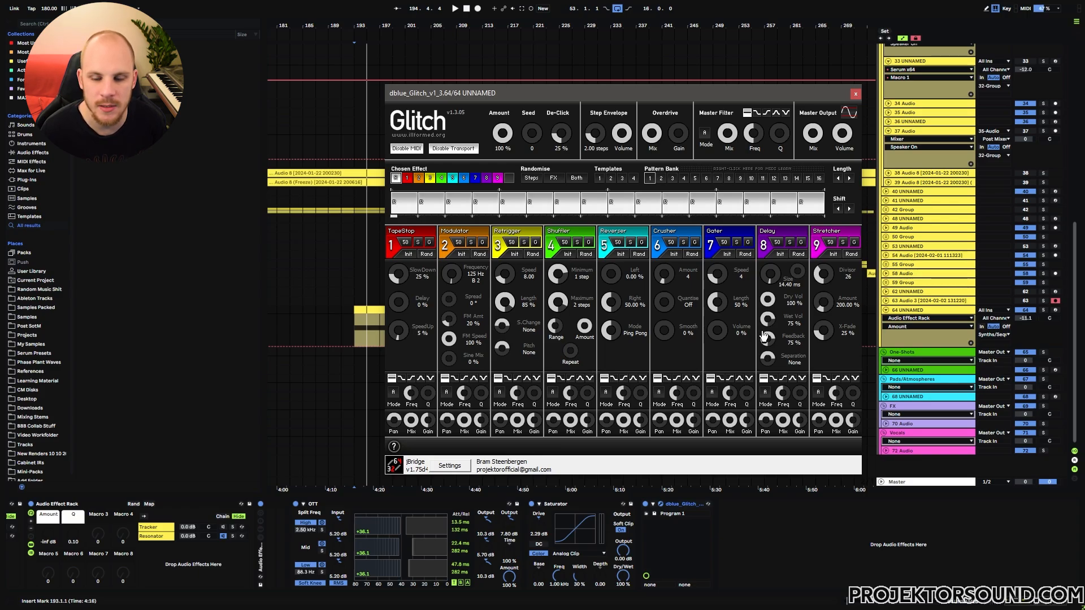
{"action": "left_click_drag", "start_coordinate": [823, 153], "coordinate": [823, 187]}
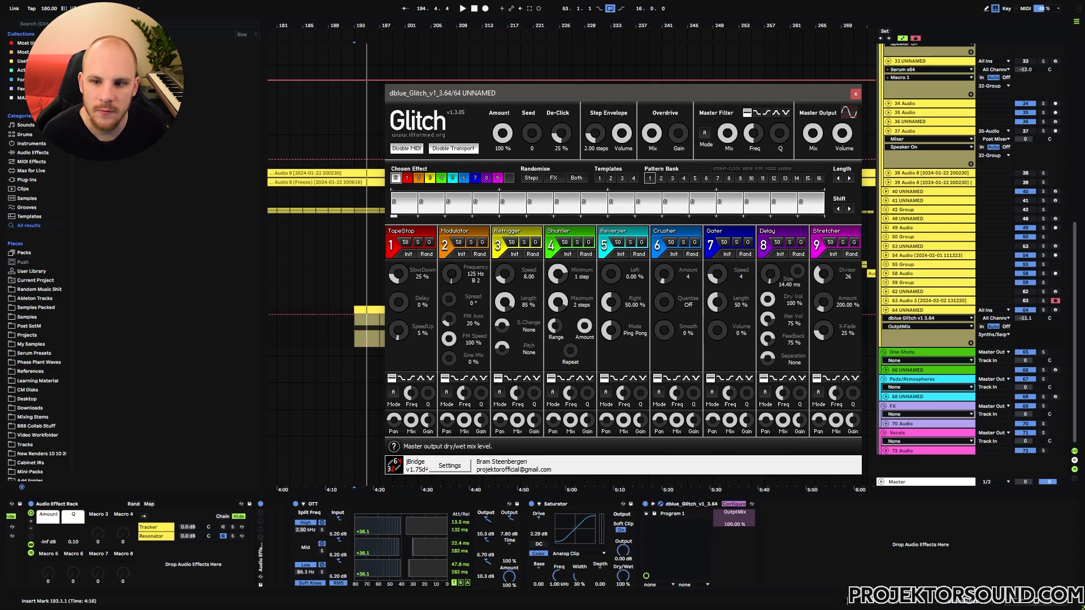
{"action": "left_click", "coordinate": [743, 504]}
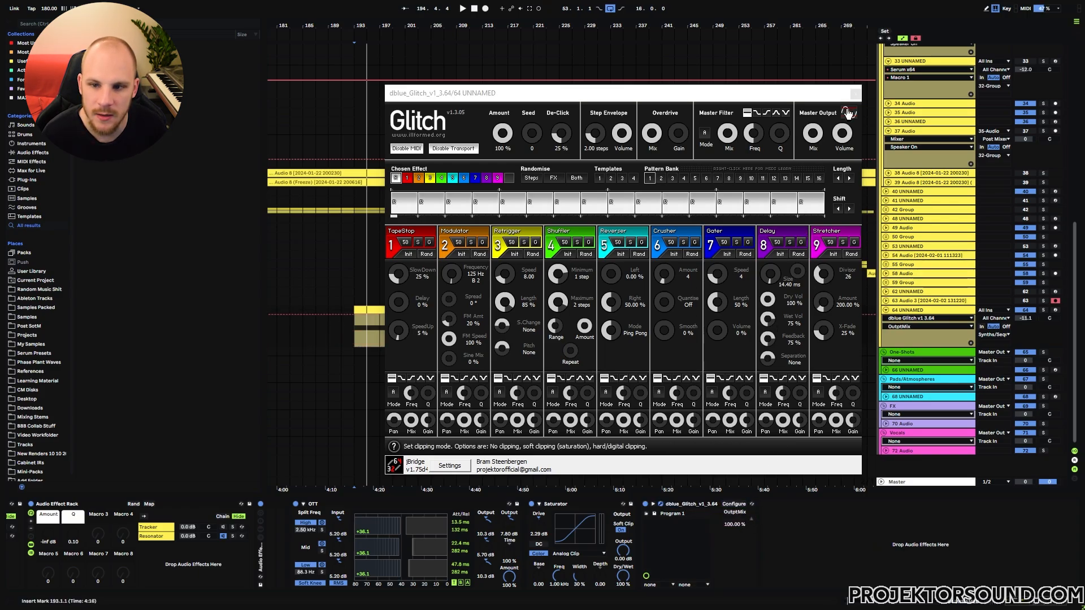
{"action": "left_click", "coordinate": [856, 94]}
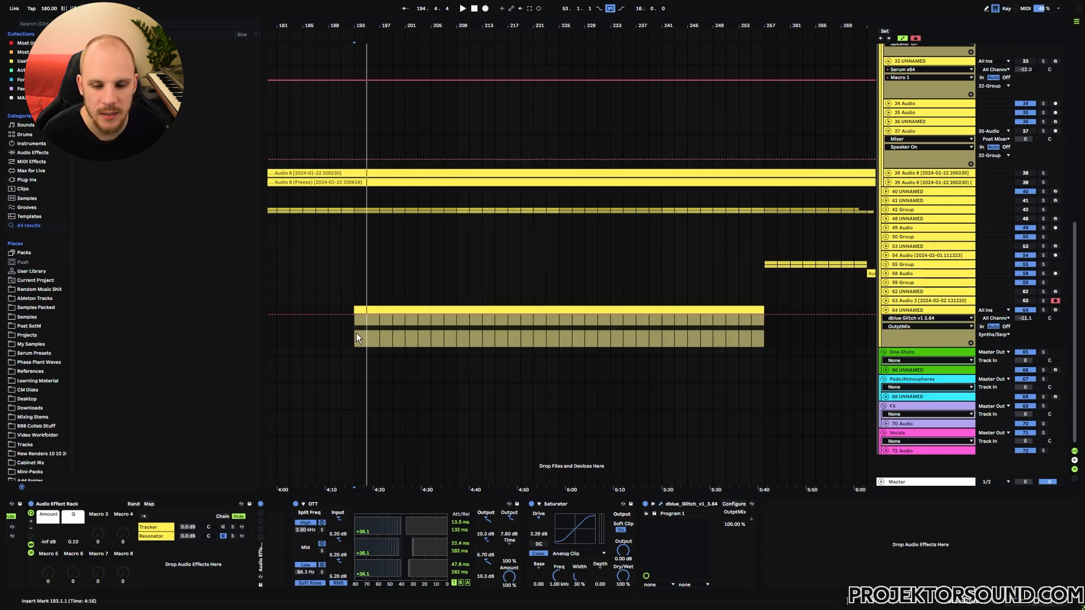
Step: Play the sequence while adjusting the sound, ending with Serum's Macro 1 at 62 %, Amount at 15 dB and Q at 1.82
{"action": "key", "text": "space"}
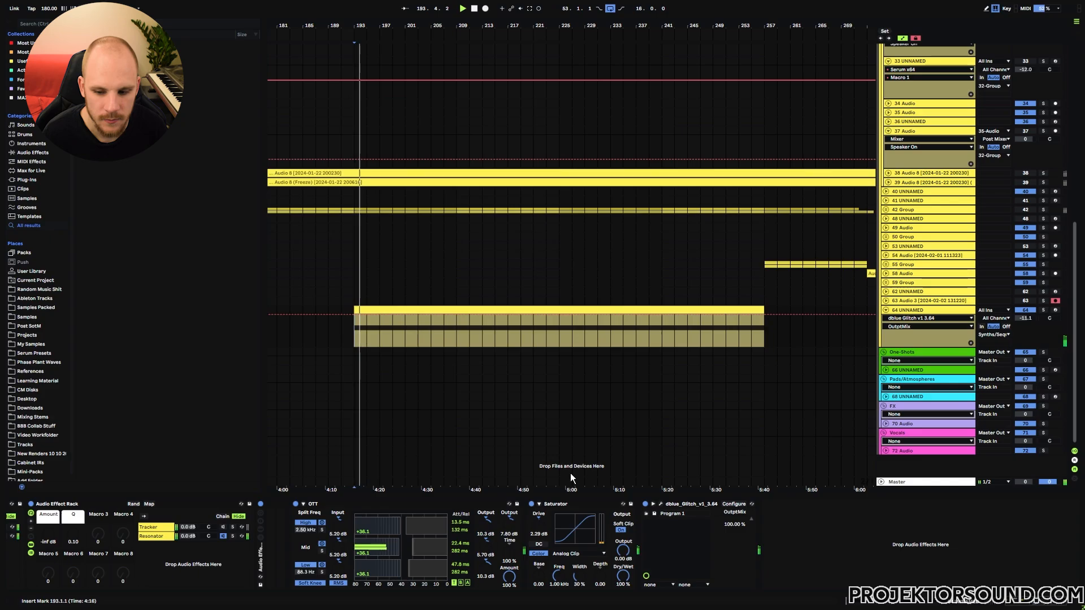
{"action": "scroll", "coordinate": [352, 520], "scroll_direction": "left", "scroll_amount": 5}
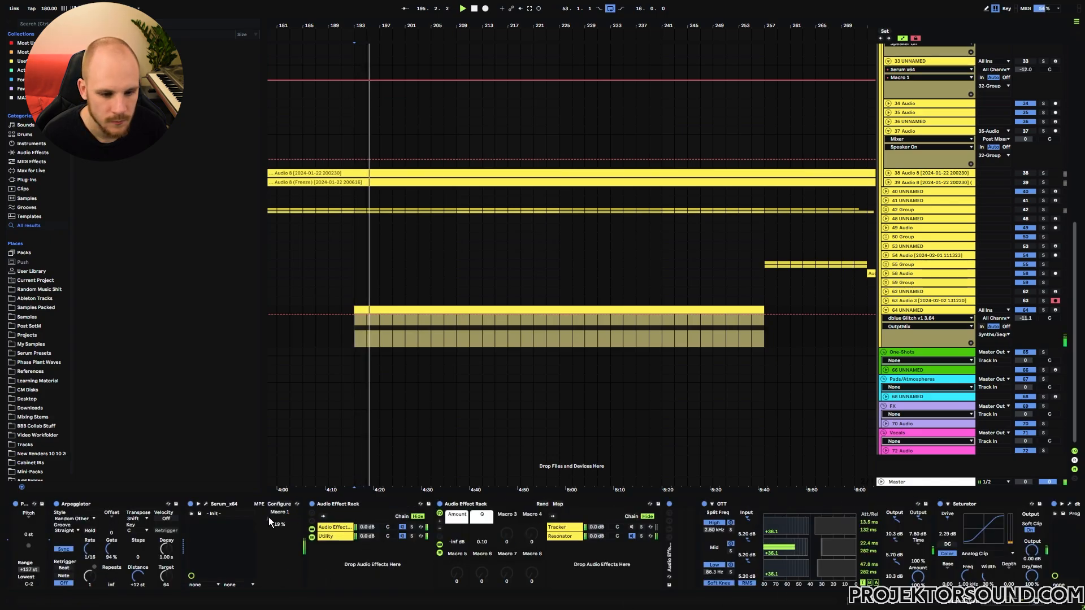
{"action": "left_click_drag", "start_coordinate": [281, 519], "coordinate": [281, 478]}
{"action": "left_click", "coordinate": [456, 533]}
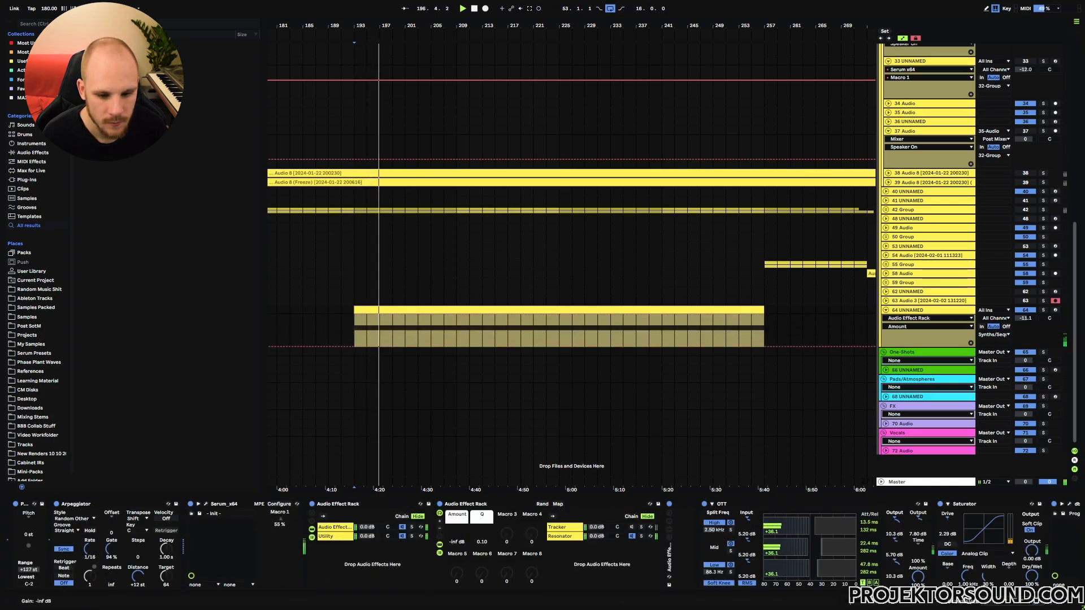
{"action": "left_click_drag", "start_coordinate": [457, 533], "coordinate": [482, 496]}
{"action": "mouse_move", "coordinate": [282, 524]}
{"action": "left_mouse_down"}
{"action": "mouse_move", "coordinate": [281, 504]}
{"action": "mouse_move", "coordinate": [281, 557]}
{"action": "mouse_move", "coordinate": [281, 504]}
{"action": "mouse_move", "coordinate": [282, 545]}
{"action": "mouse_move", "coordinate": [281, 527]}
{"action": "left_mouse_up"}
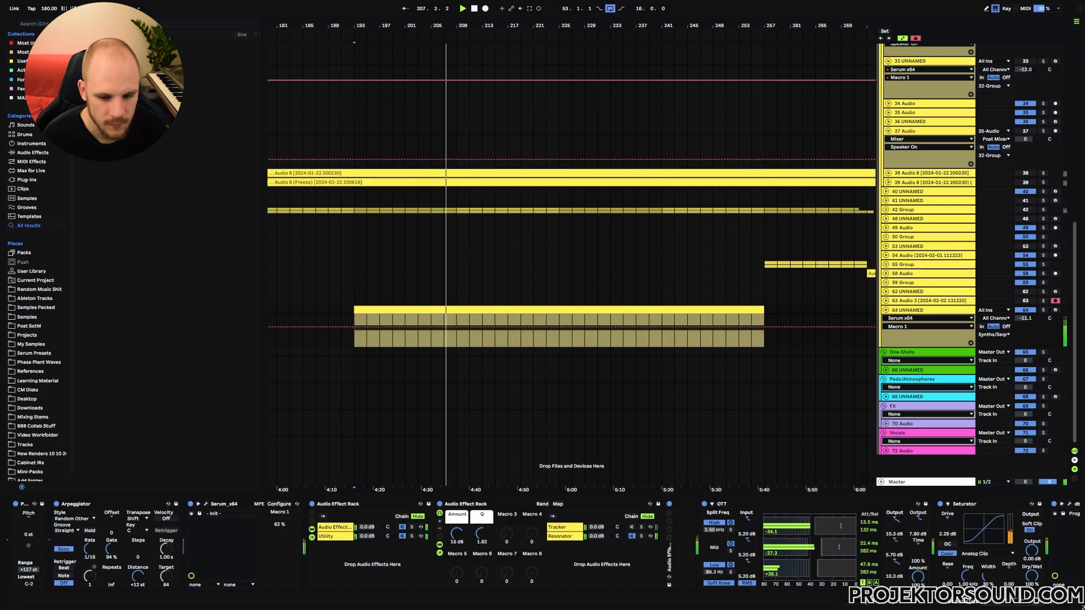
{"action": "key", "text": "space"}
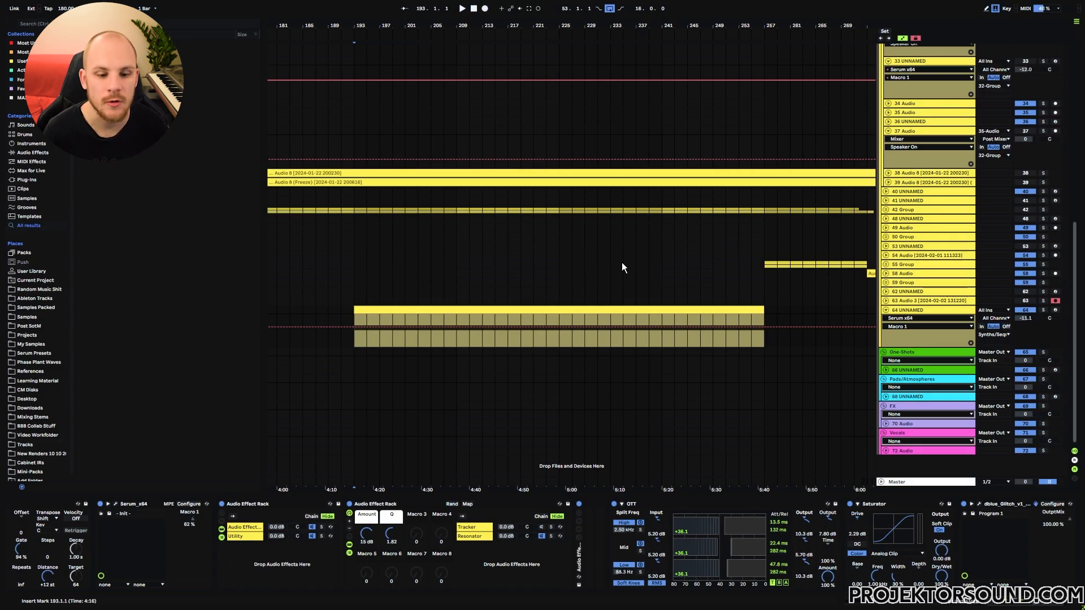
Step: MIDI-map Serum's Macro 1, Amount, Q and Glitch's OutptMix to channel 9 controllers, from CC 84 down to CC 81
{"action": "left_click", "coordinate": [1024, 9]}
{"action": "left_click", "coordinate": [195, 520]}
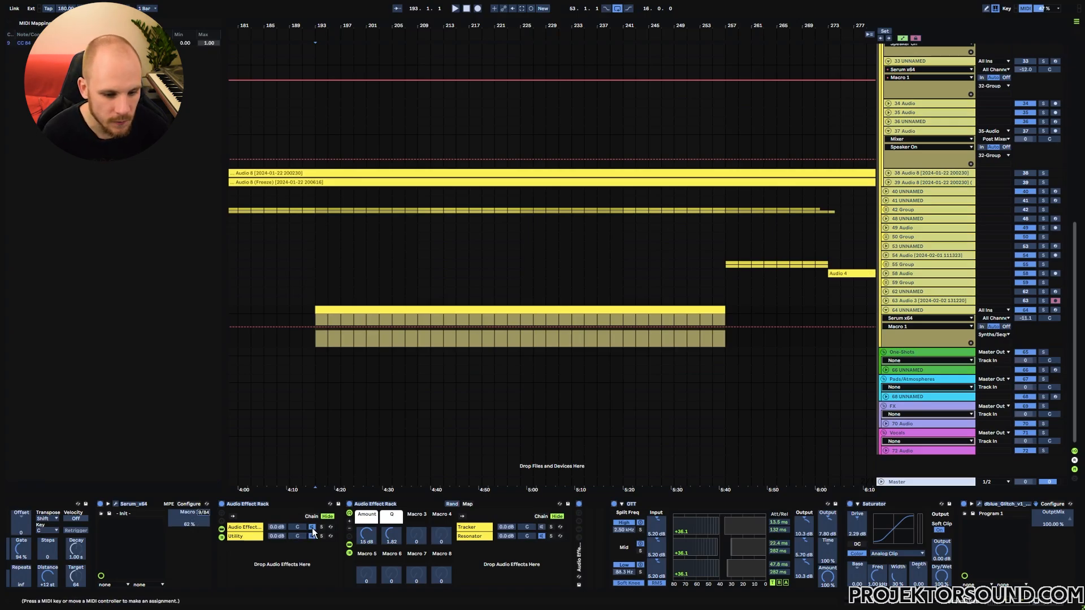
{"action": "left_click", "coordinate": [366, 534]}
{"action": "left_click", "coordinate": [391, 535]}
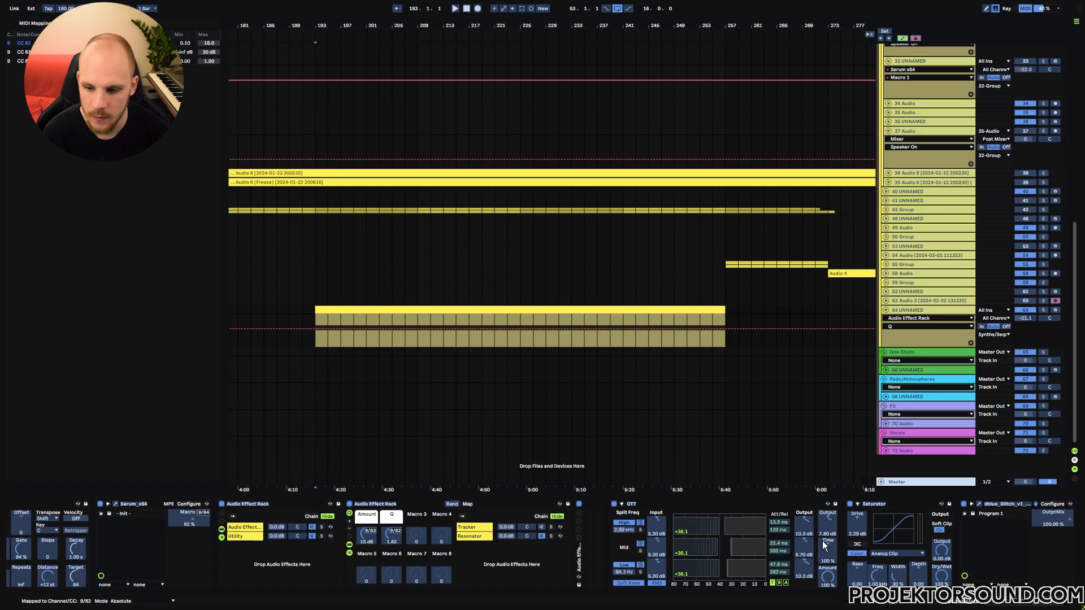
{"action": "left_click", "coordinate": [1071, 526]}
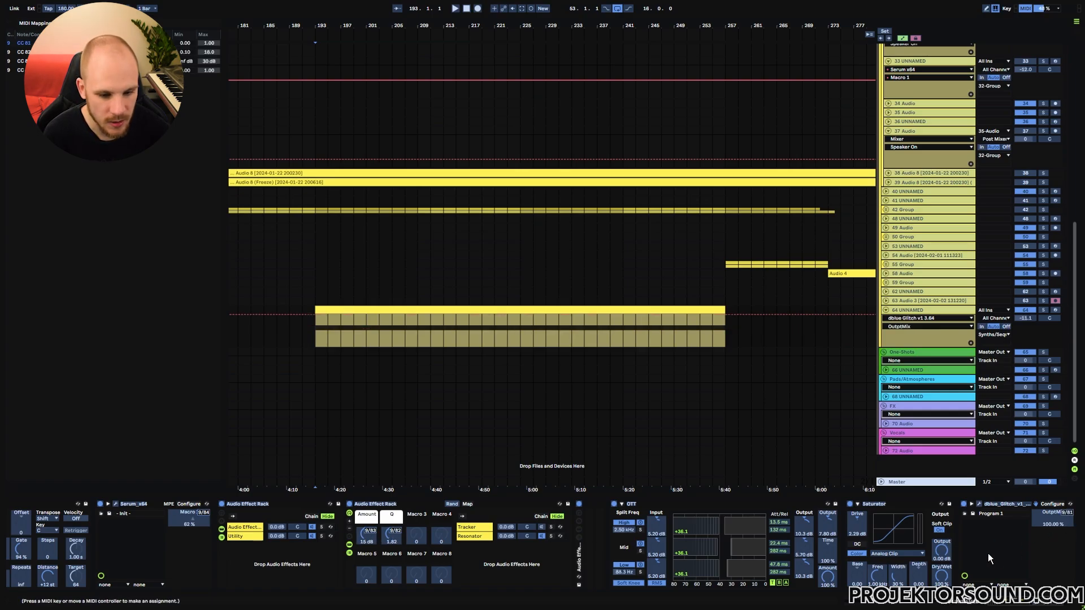
{"action": "key", "text": "ctrl+m"}
Step: Insert an armed audio track below track 64 with 64 UNNAMED as its input, and loop 64 bars from 193.1.1
{"action": "left_click", "coordinate": [917, 308]}
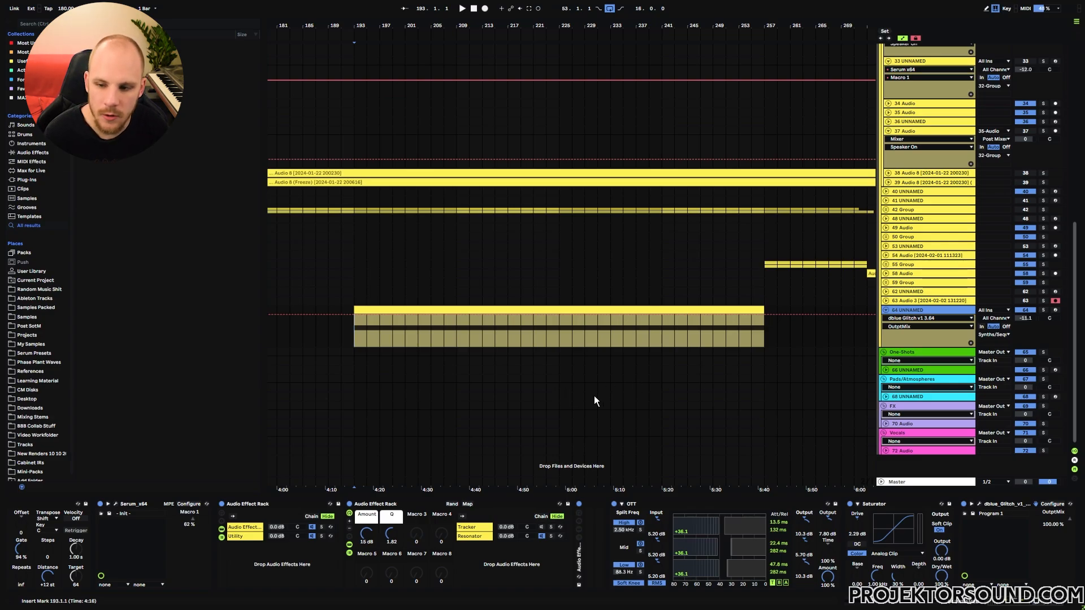
{"action": "key", "text": "ctrl+t"}
{"action": "left_click", "coordinate": [990, 361]}
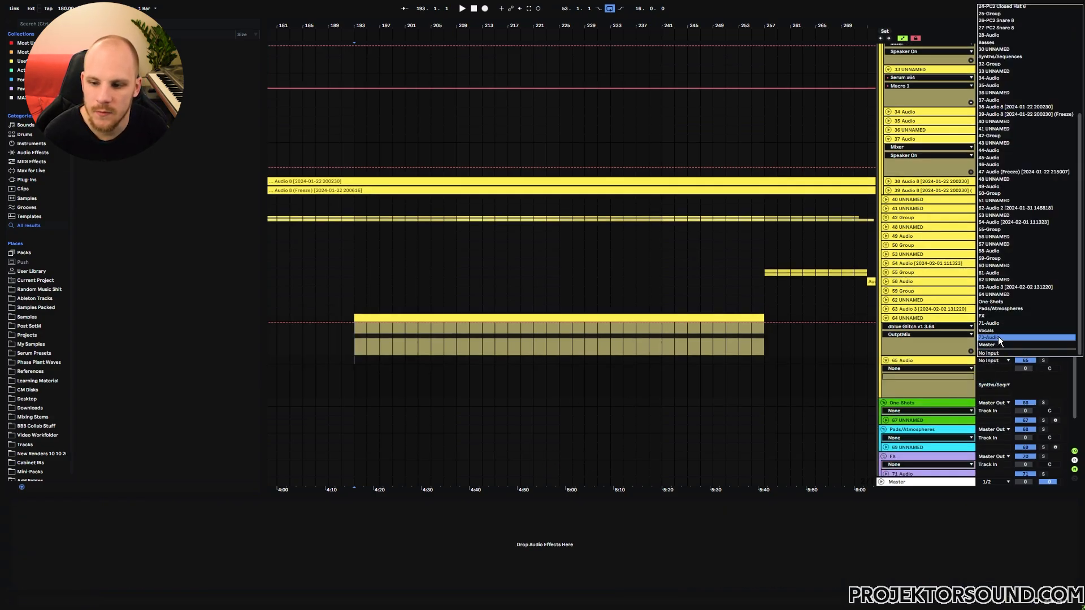
{"action": "left_click", "coordinate": [1010, 294]}
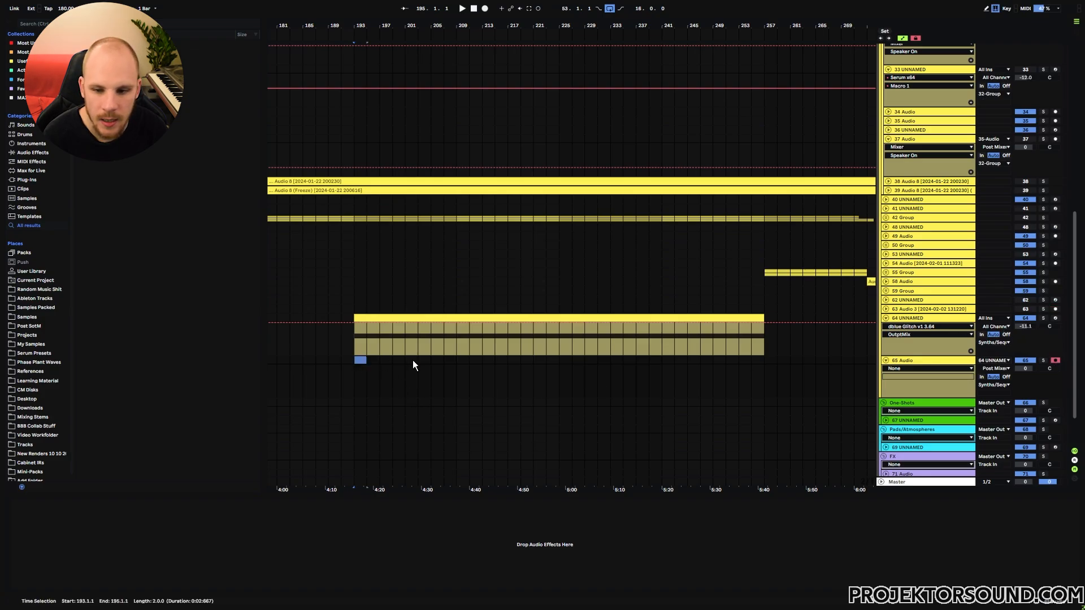
{"action": "left_click_drag", "start_coordinate": [413, 365], "coordinate": [757, 377]}
{"action": "key", "text": "ctrl+l"}
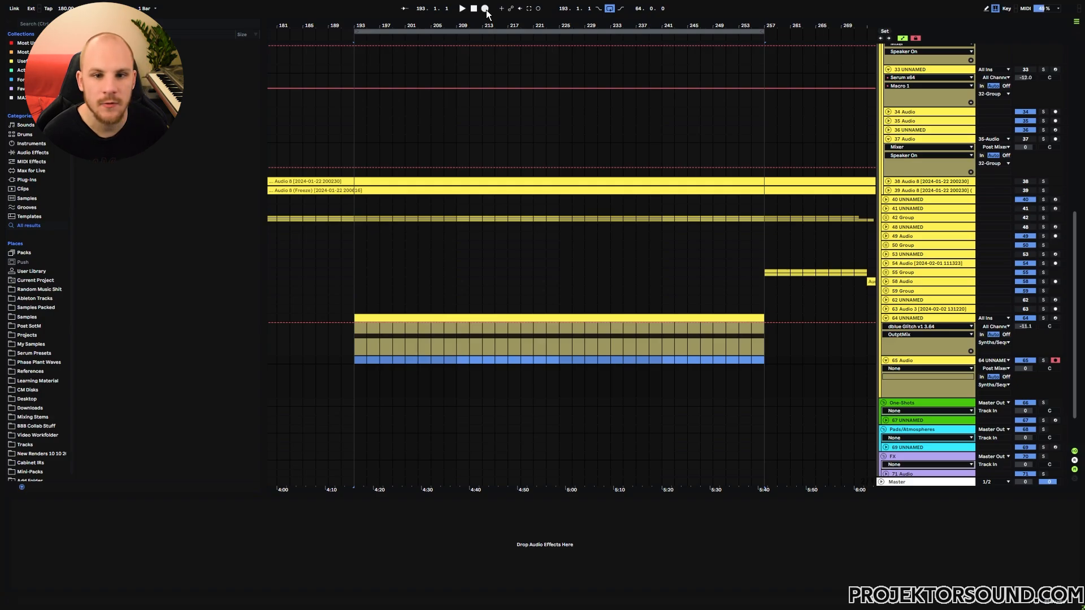
Step: Show track 64's devices, hide the devices inside the Amount and Q rack, and fold OTT and Saturator
{"action": "left_click", "coordinate": [916, 318]}
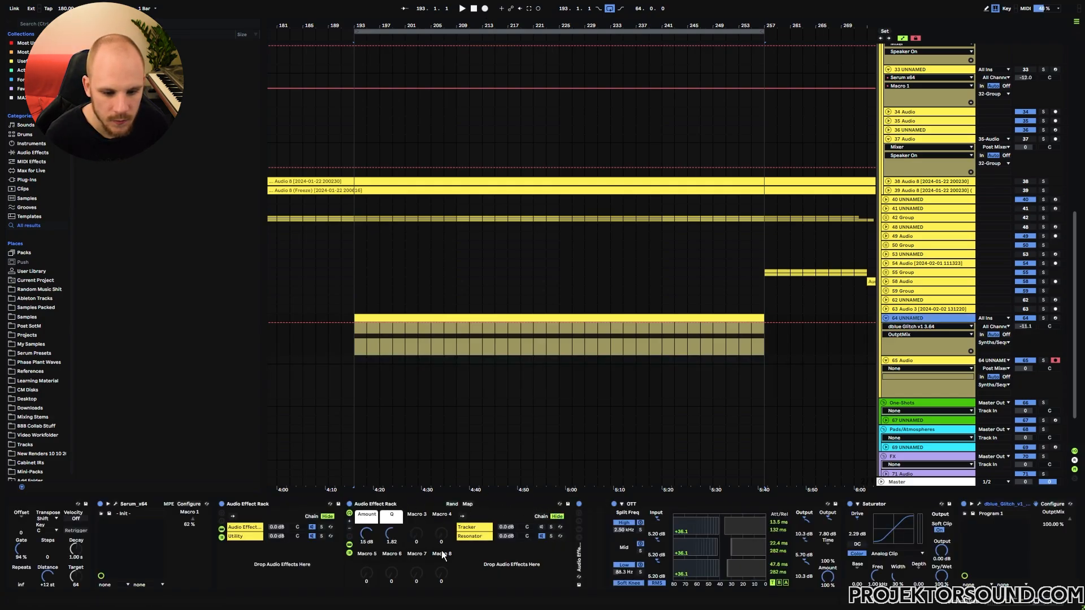
{"action": "left_click", "coordinate": [349, 545]}
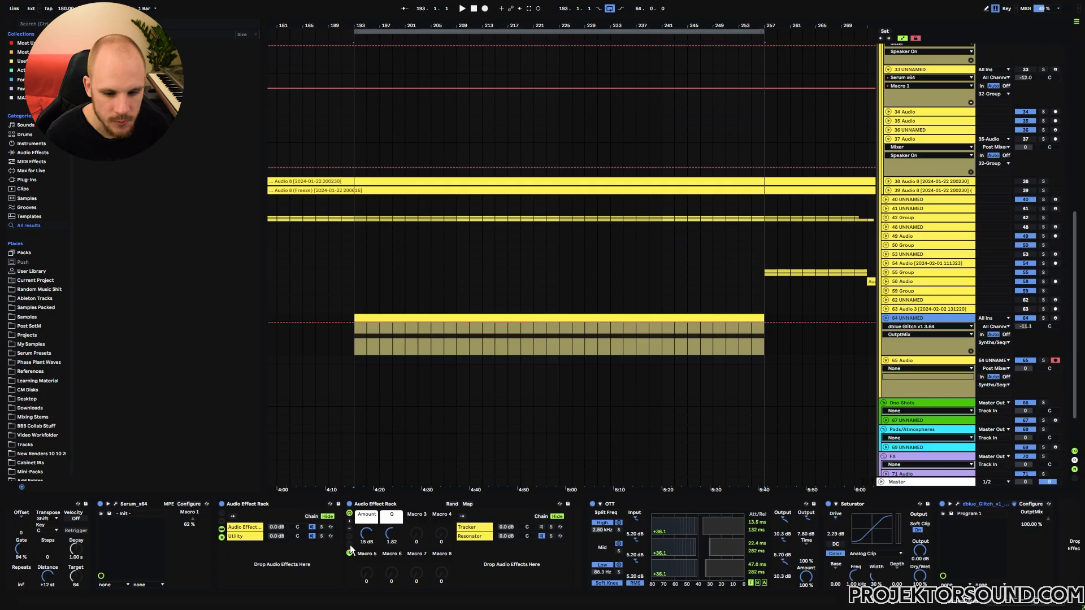
{"action": "double_click", "coordinate": [618, 503]}
{"action": "double_click", "coordinate": [630, 504]}
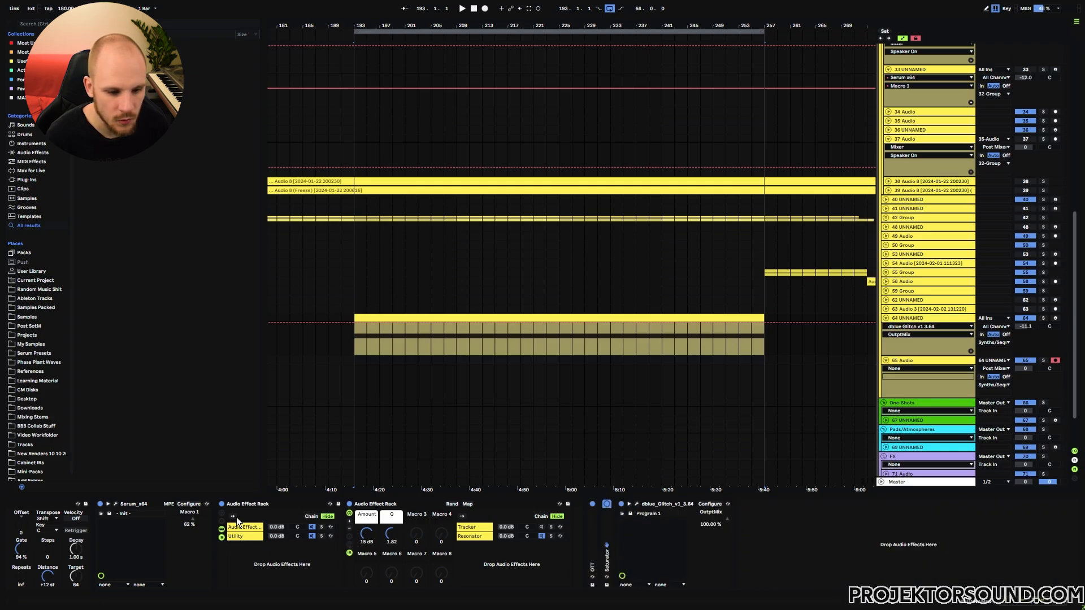
Step: Lower Macro 1 and OutptMix to 0 %, Amount to -inf dB and Q to 0.10, and record the live performance onto track 65
{"action": "left_click", "coordinate": [222, 531]}
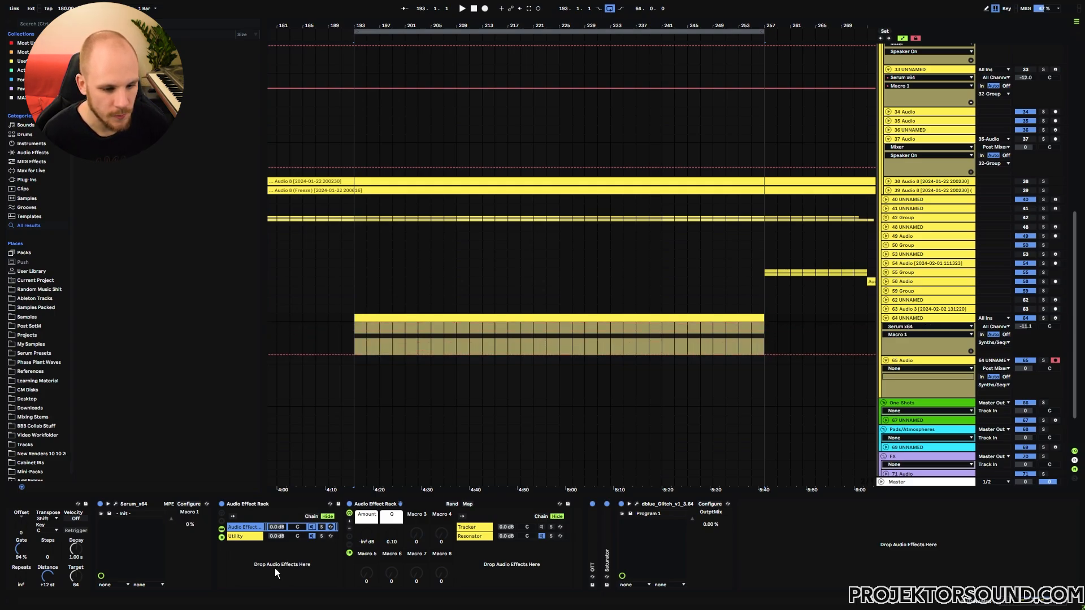
{"action": "left_click_drag", "start_coordinate": [367, 535], "coordinate": [368, 530]}
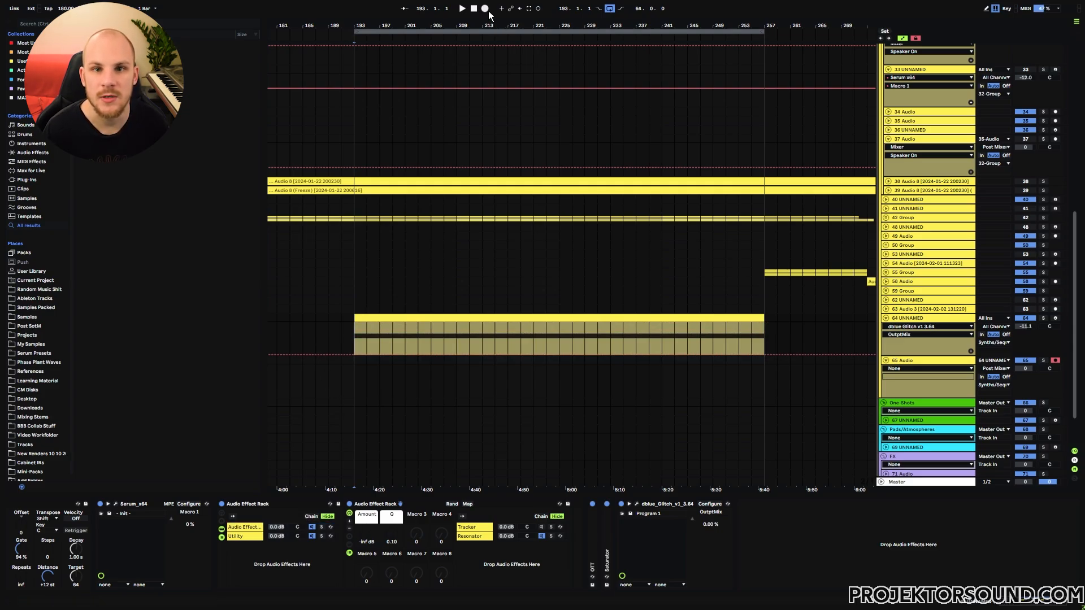
{"action": "left_click", "coordinate": [485, 9]}
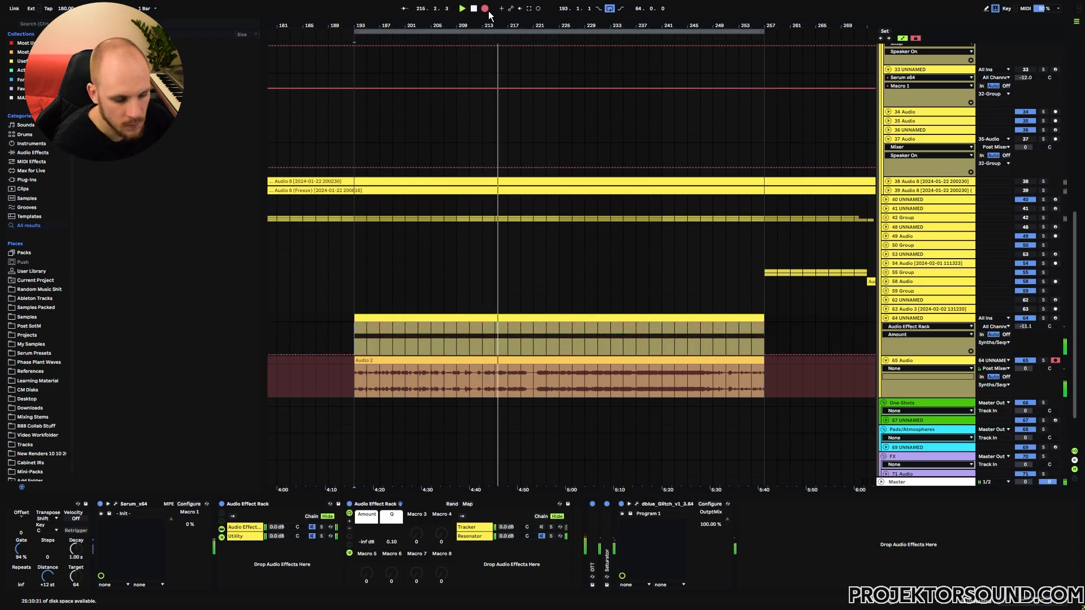
{"action": "key", "text": "space"}
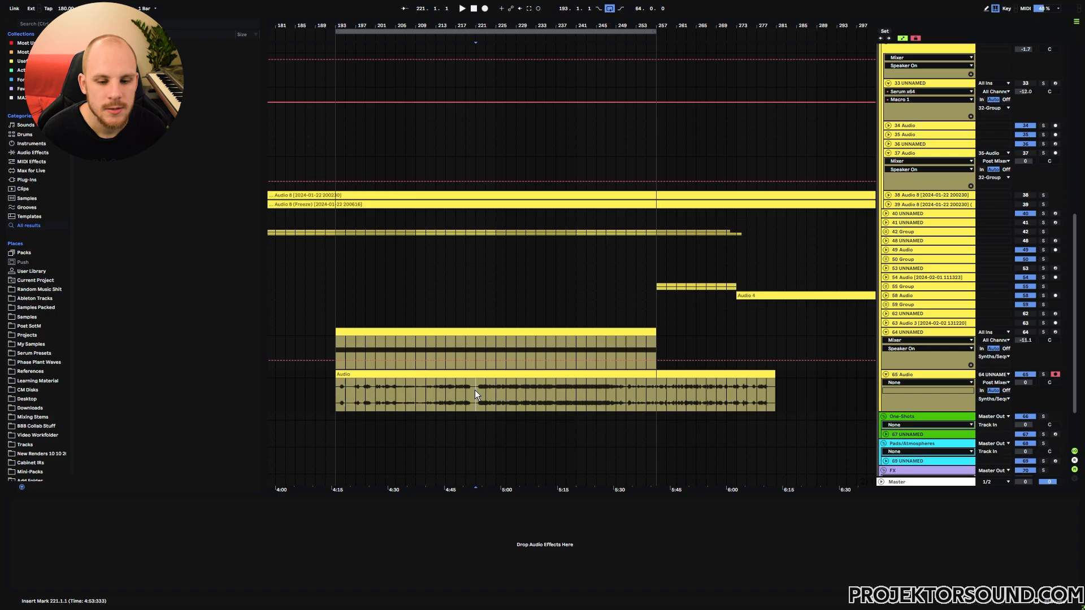
{"action": "left_click_drag", "start_coordinate": [472, 394], "coordinate": [536, 397]}
{"action": "left_click", "coordinate": [627, 404]}
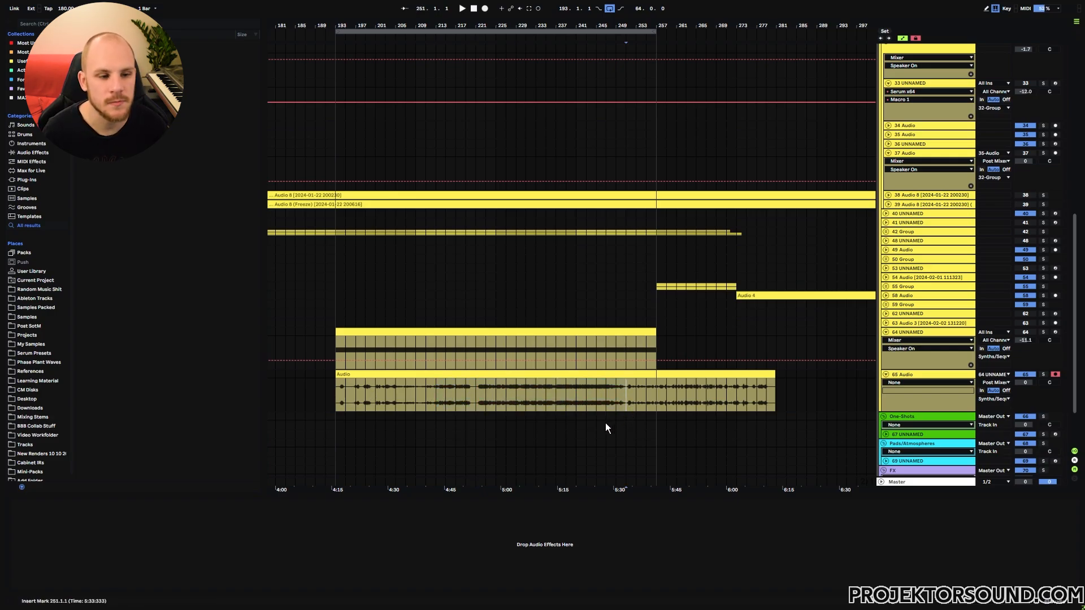
Step: Save the recorded clip from track 65 into the Projektor Jam Session 1 folder within My Samples
{"action": "left_click", "coordinate": [36, 344]}
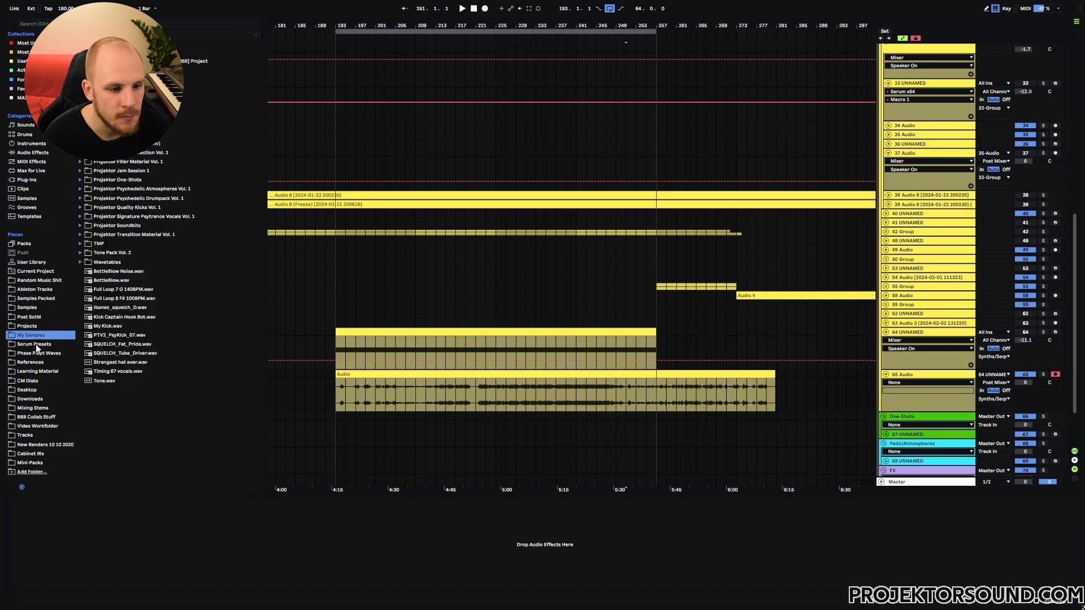
{"action": "left_click", "coordinate": [81, 171]}
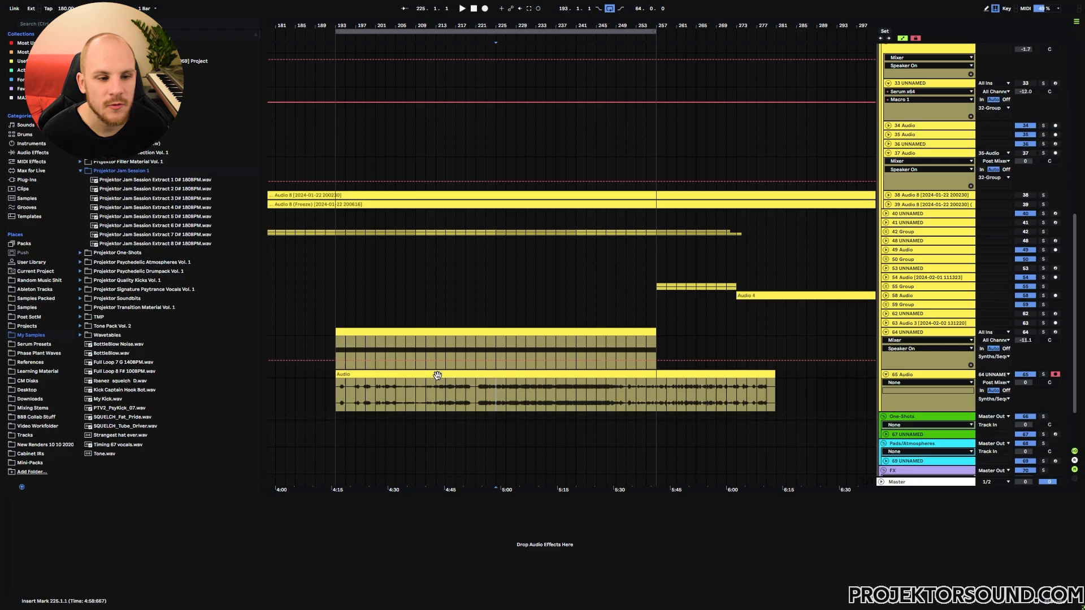
{"action": "left_click_drag", "start_coordinate": [471, 368], "coordinate": [230, 237]}
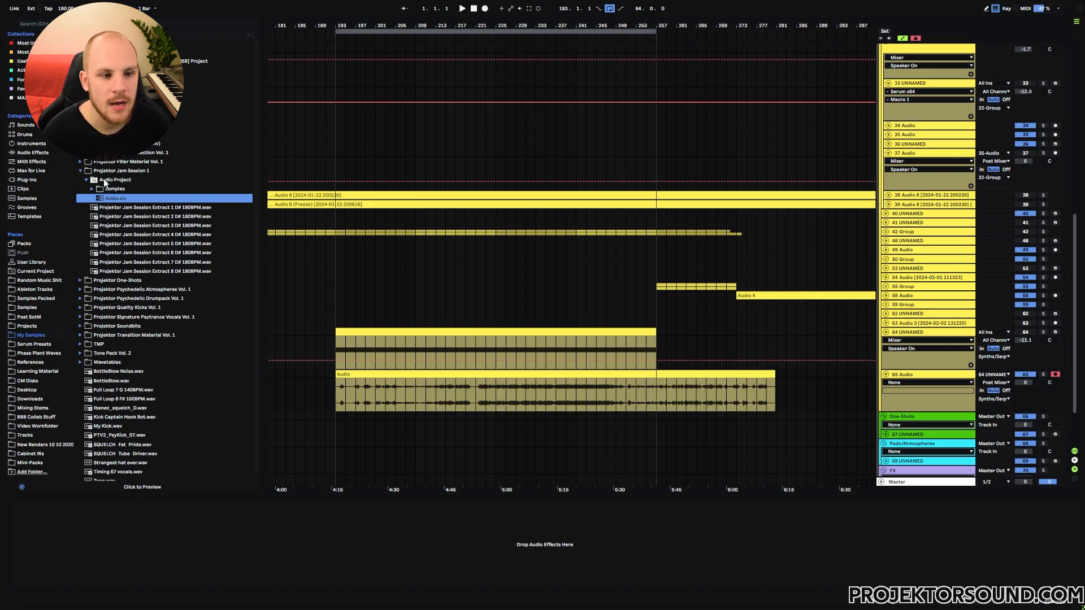
Step: Expand the saved Audio Project's Samples and Recorded folders and open the available actions for the recorded WAV file
{"action": "left_click", "coordinate": [93, 189]}
{"action": "left_click", "coordinate": [98, 198]}
{"action": "right_click", "coordinate": [133, 207]}
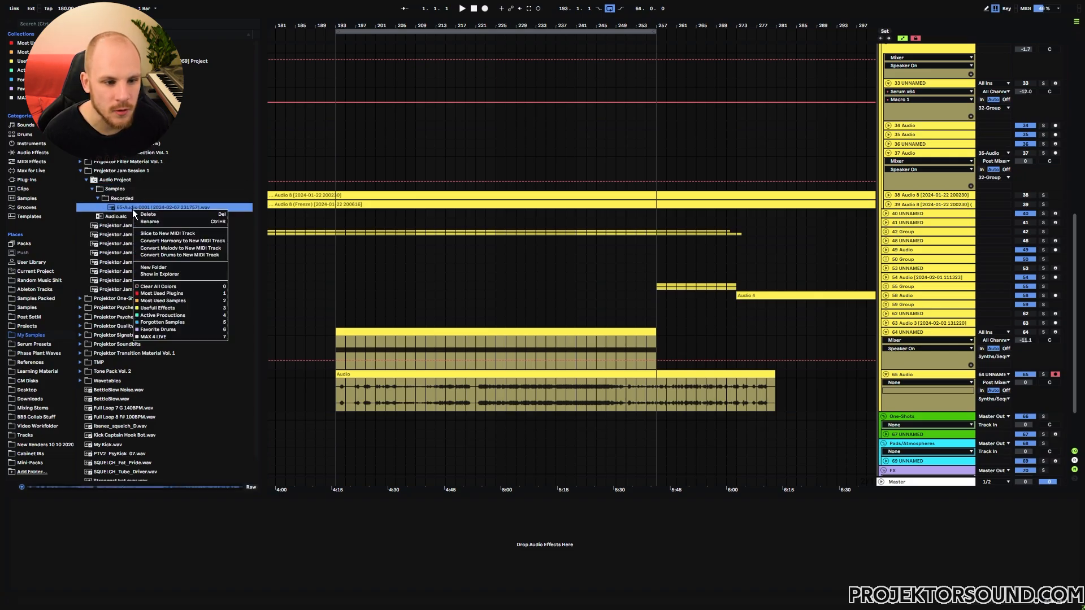